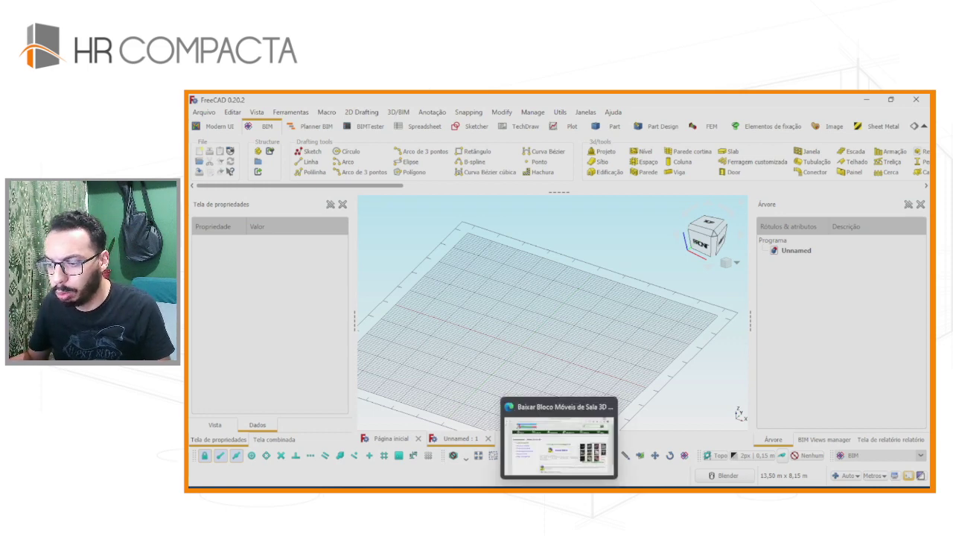
# Return to the living-room 3D furniture download page and look over its 25 DWG blocks.
pyautogui.click(558, 445)
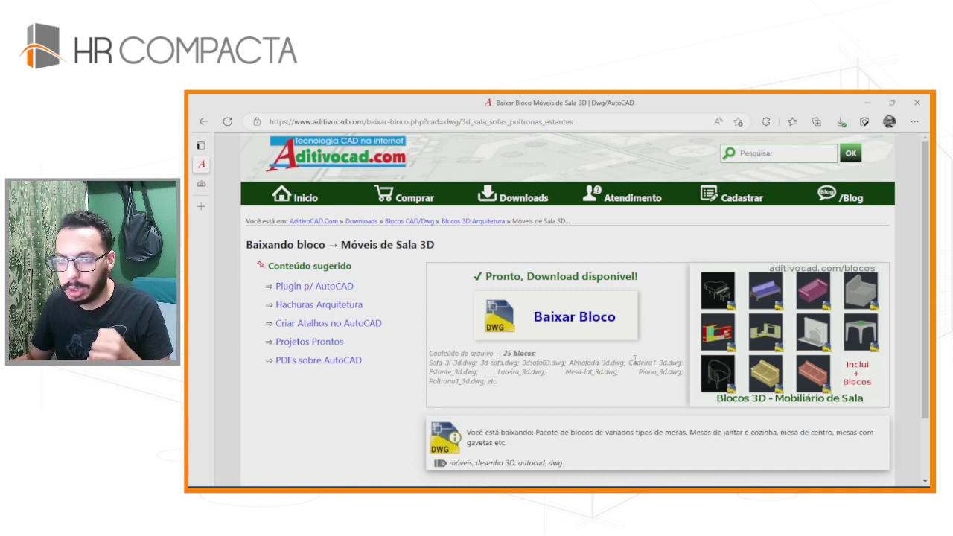
pyautogui.scroll(-1, 551, 320)
pyautogui.scroll(1, 587, 335)
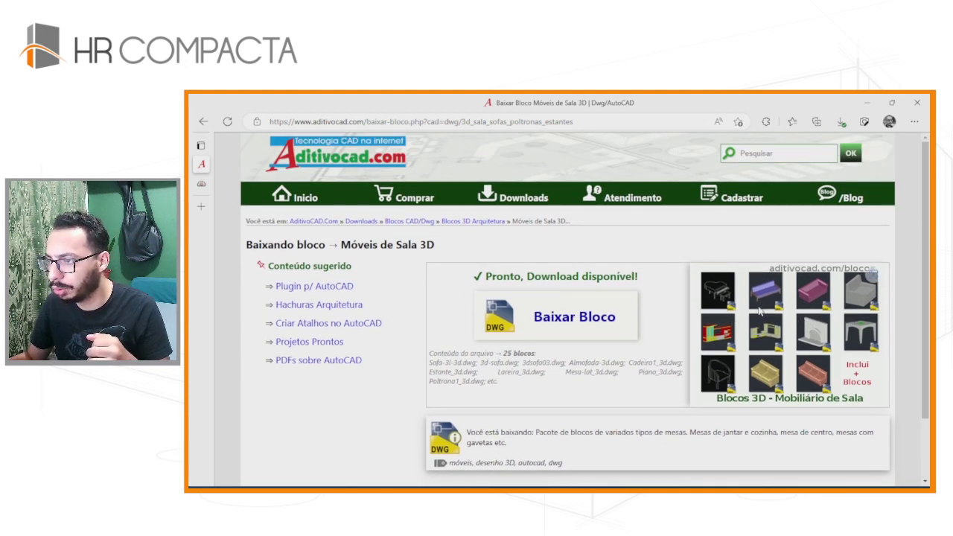
# Open the free CAD blocks catalogue and scroll down through its categories.
pyautogui.click(509, 216)
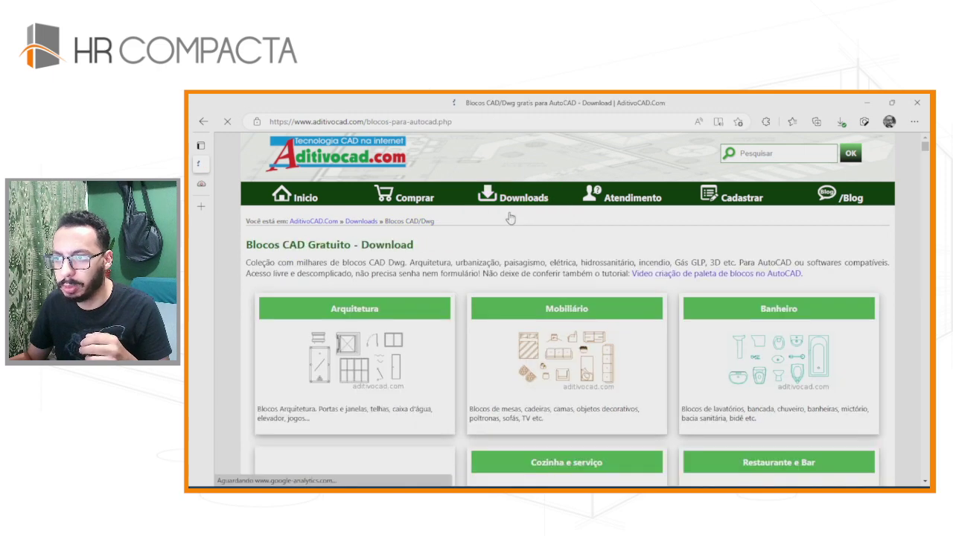
pyautogui.scroll(-1, 496, 313)
pyautogui.scroll(-2, 496, 312)
pyautogui.scroll(-2, 496, 313)
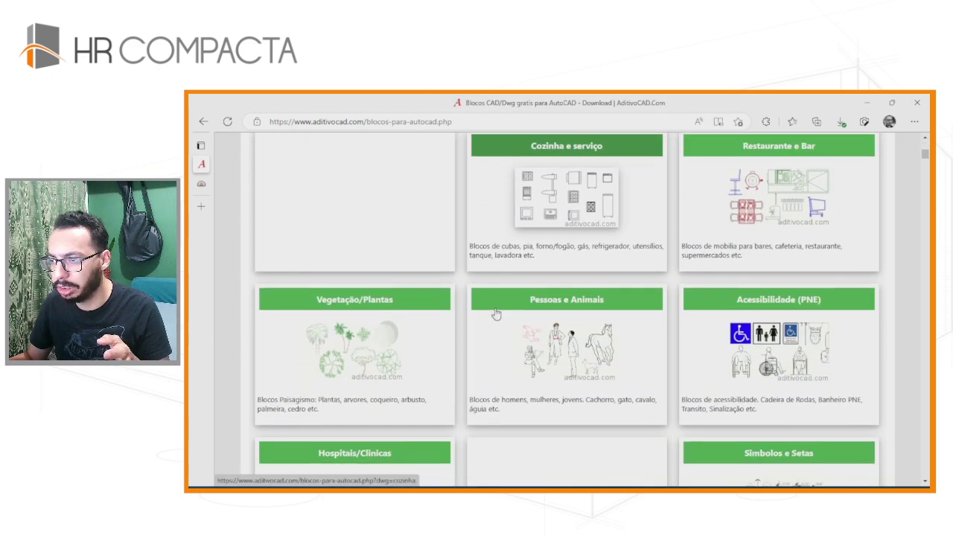
pyautogui.scroll(-2, 495, 312)
pyautogui.scroll(-1, 496, 312)
pyautogui.scroll(-1, 495, 312)
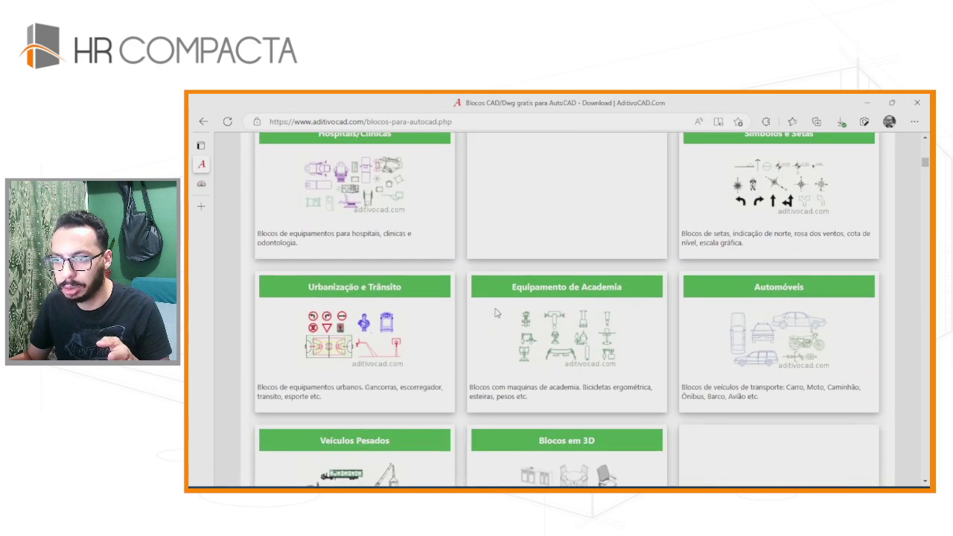
pyautogui.scroll(-1, 495, 313)
pyautogui.scroll(-1, 496, 312)
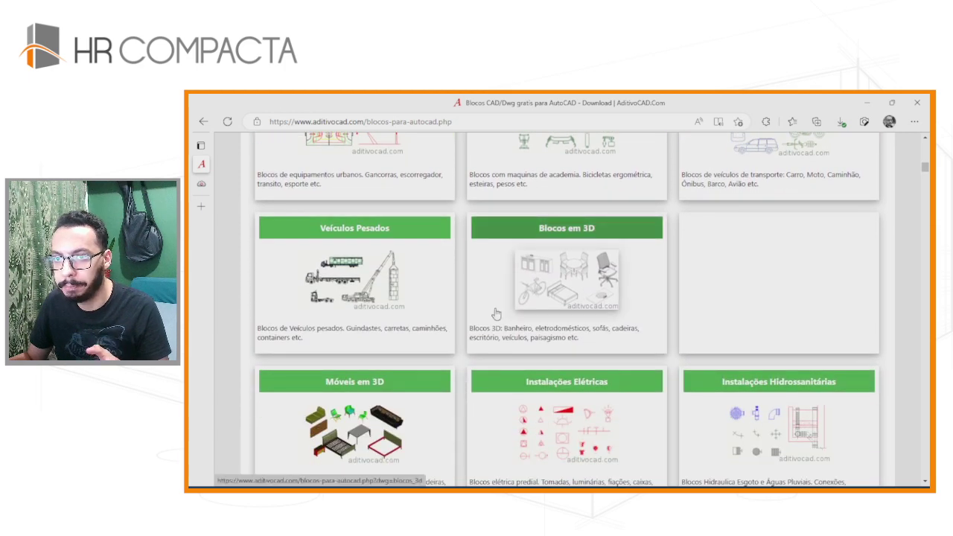
# Open the Blocos em 3D collection and browse packs like Móveis de Quarto and Móveis de Sala 3D.
pyautogui.click(552, 229)
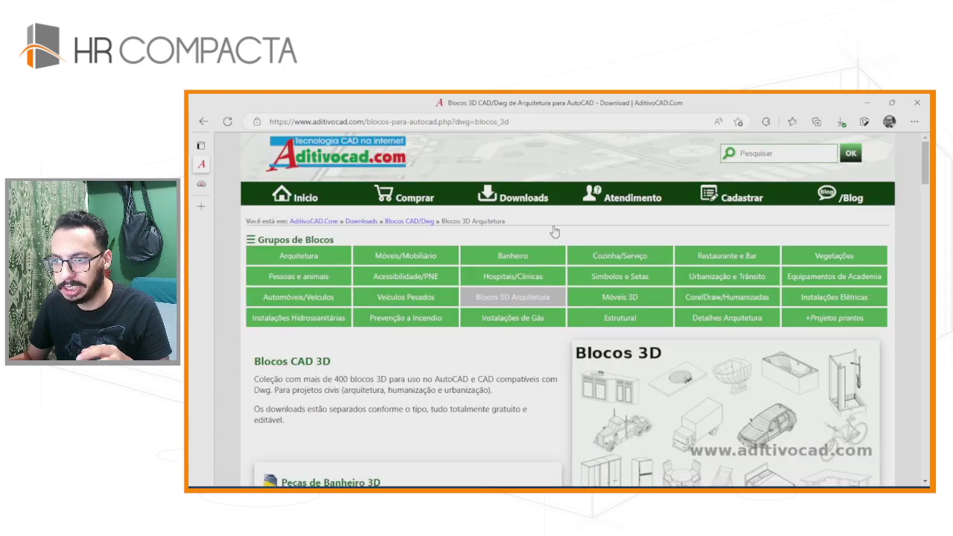
pyautogui.scroll(-1, 449, 325)
pyautogui.scroll(-2, 449, 324)
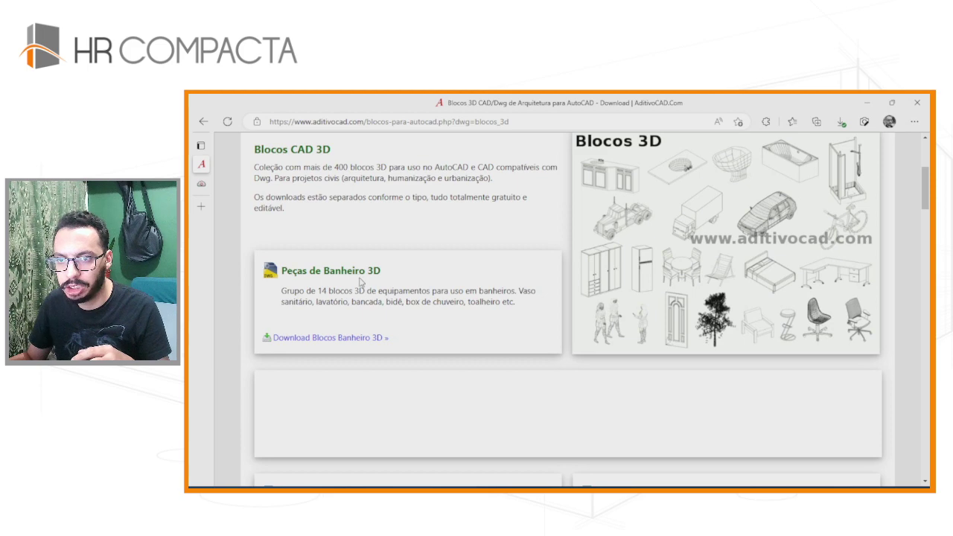
pyautogui.scroll(-2, 357, 290)
pyautogui.scroll(-2, 328, 312)
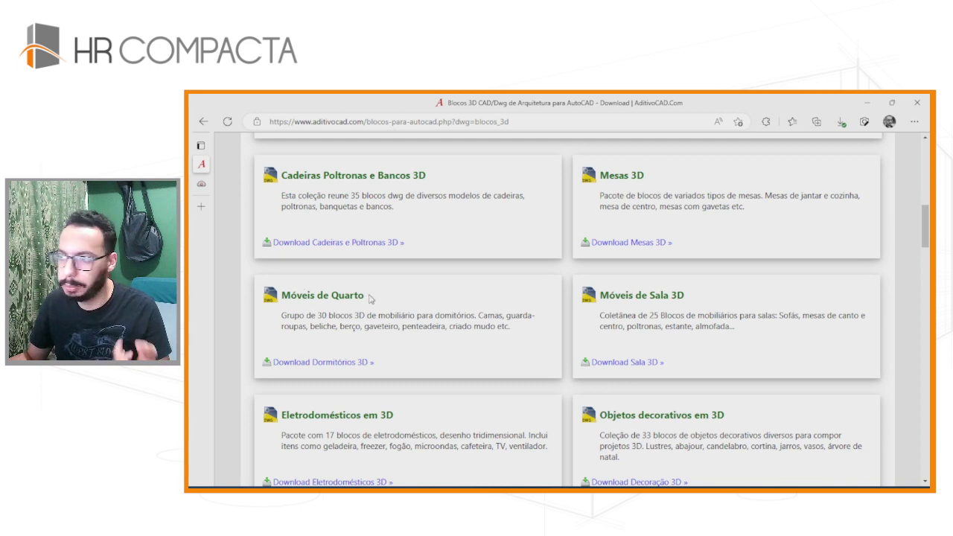
pyautogui.scroll(-1, 372, 298)
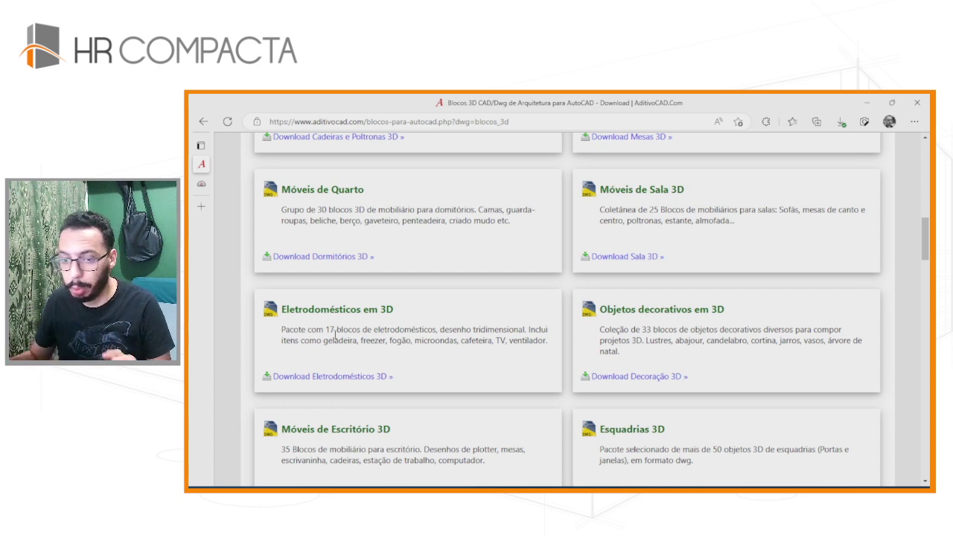
pyautogui.scroll(-2, 402, 375)
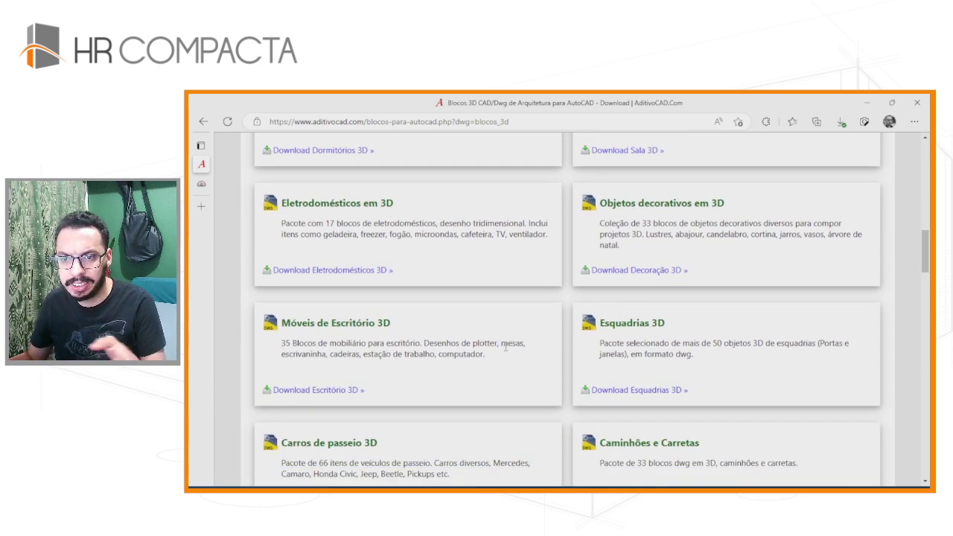
pyautogui.scroll(-2, 486, 339)
pyautogui.scroll(-4, 485, 340)
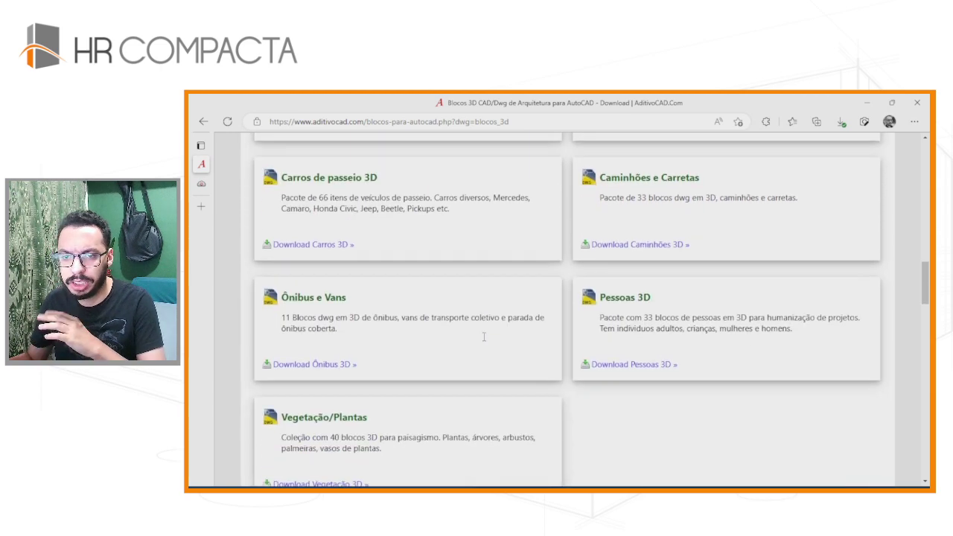
pyautogui.scroll(1, 483, 341)
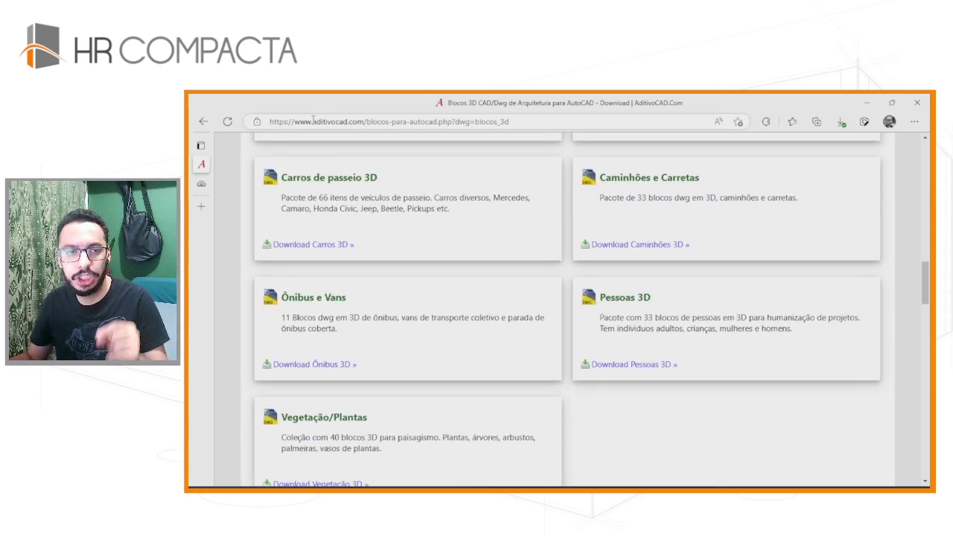
pyautogui.scroll(3, 449, 417)
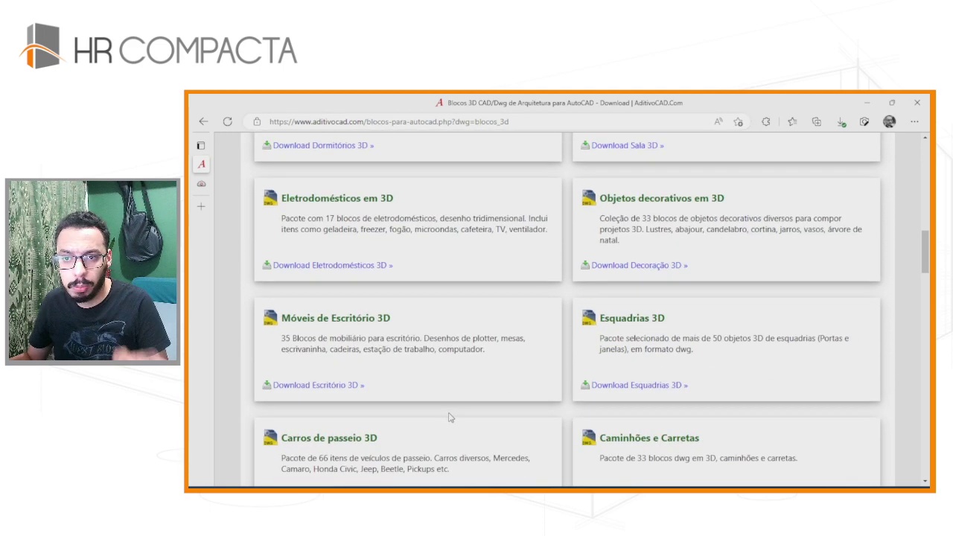
pyautogui.scroll(3, 448, 418)
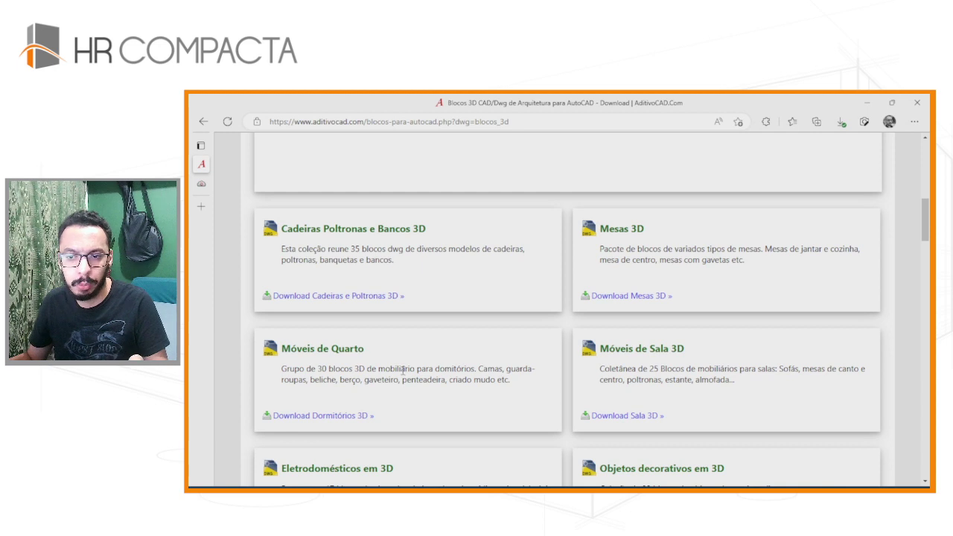
pyautogui.scroll(-1, 328, 363)
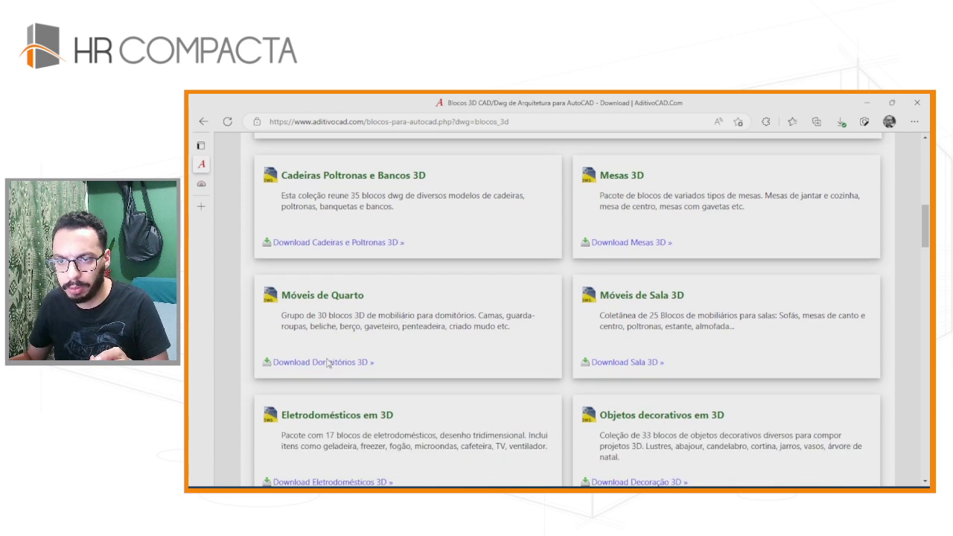
# Open the Dormitórios 3D download page and wait until its 30 bedroom DWG blocks are ready.
pyautogui.click(328, 366)
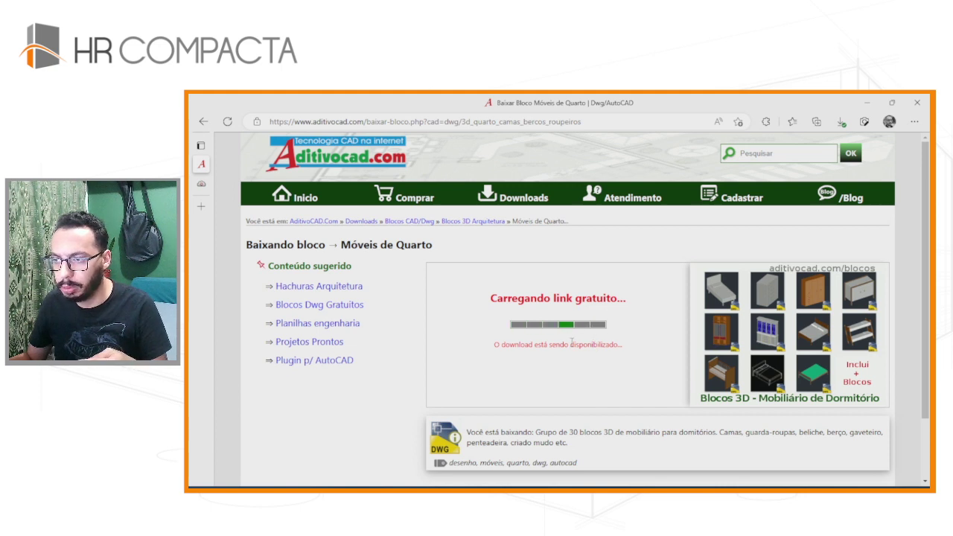
pyautogui.scroll(-2, 570, 342)
pyautogui.scroll(1, 571, 344)
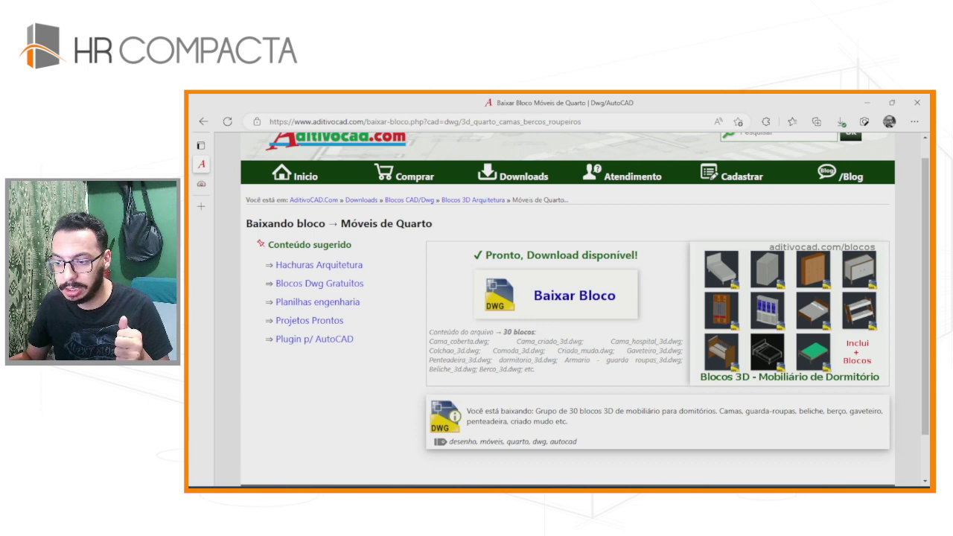
# Look through the DWG files in Downloads' 3d_sala_sofas_poltronas_estantes folder, then return to the browser.
pyautogui.click(538, 441)
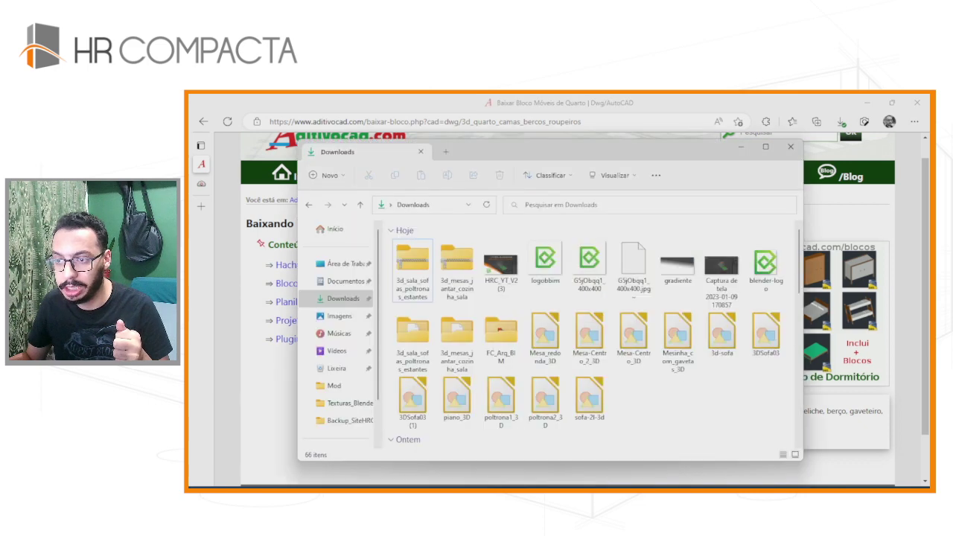
pyautogui.doubleClick(429, 300)
pyautogui.scroll(-2, 444, 336)
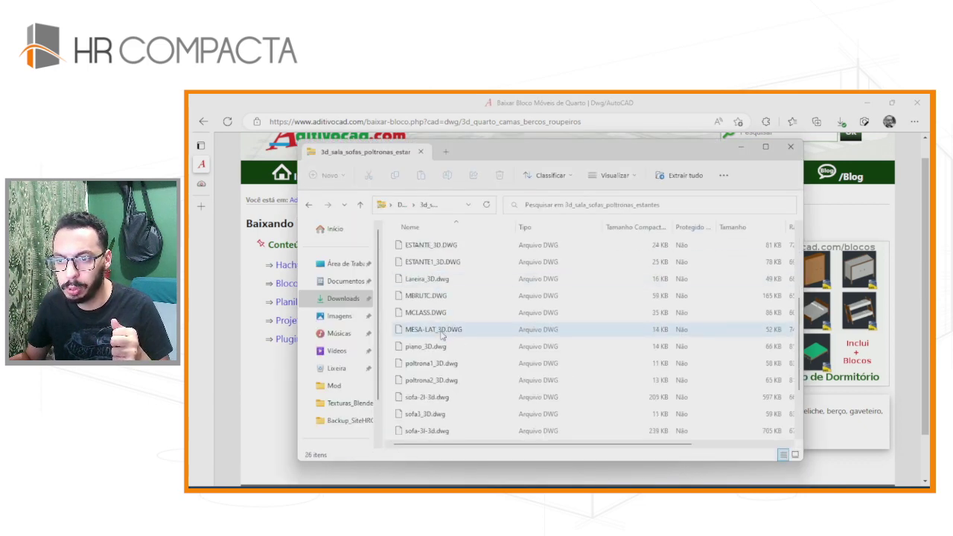
pyautogui.scroll(-2, 443, 336)
pyautogui.scroll(3, 446, 343)
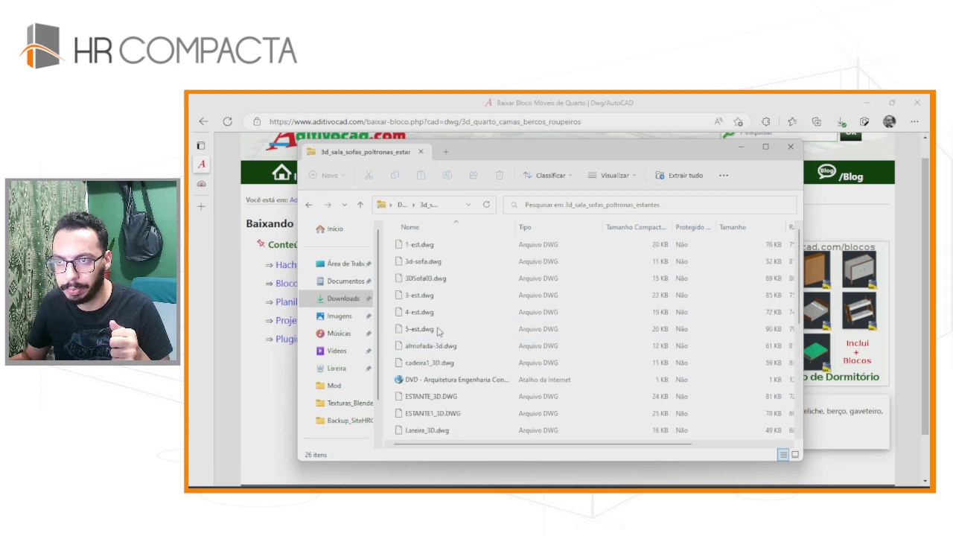
pyautogui.click(406, 205)
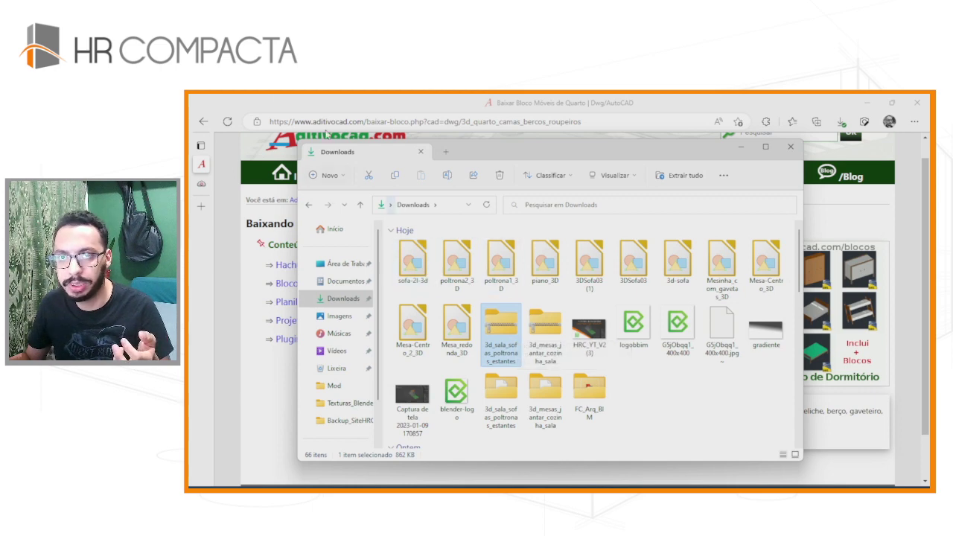
pyautogui.click(278, 102)
pyautogui.moveTo(200, 171)
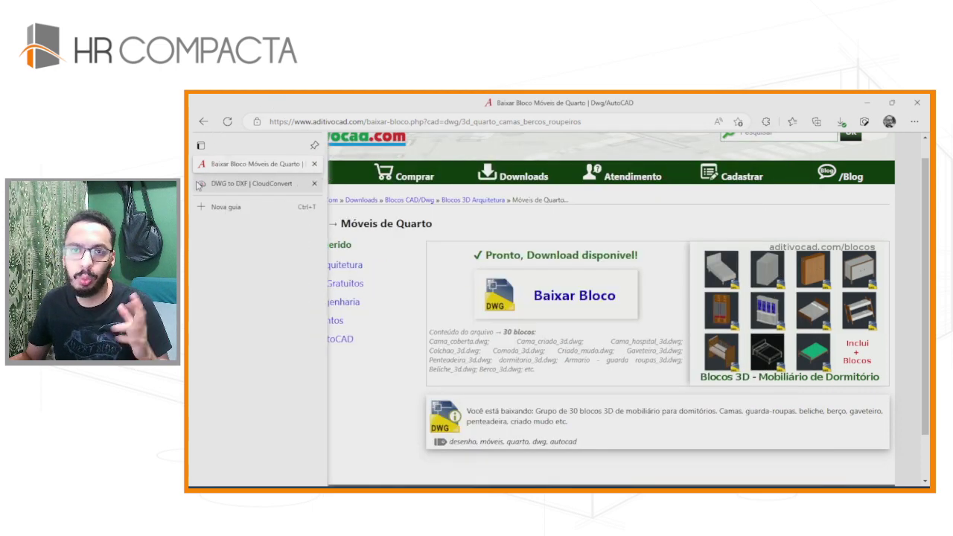
# Switch to the CloudConvert DWG to DXF tab and highlight its web address.
pyautogui.click(200, 185)
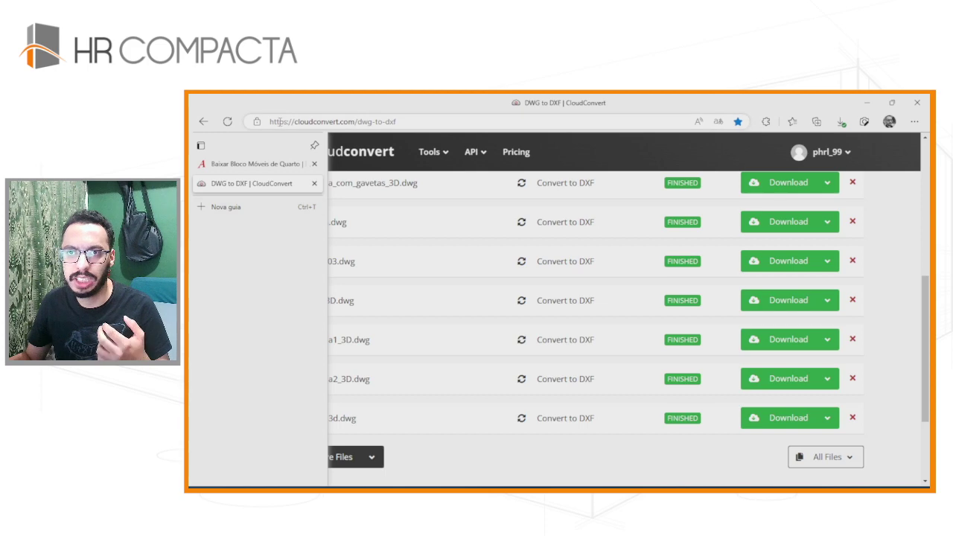
pyautogui.moveTo(276, 122); pyautogui.dragTo(350, 123)
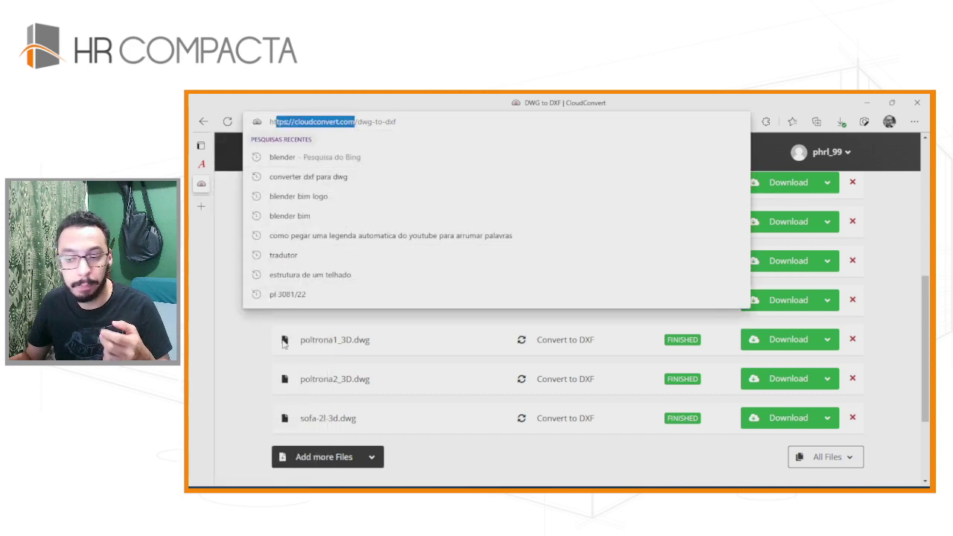
pyautogui.click(453, 456)
# Scroll the job list to confirm every DWG, including piano_3D.dwg, shows FINISHED with Download.
pyautogui.scroll(5, 547, 320)
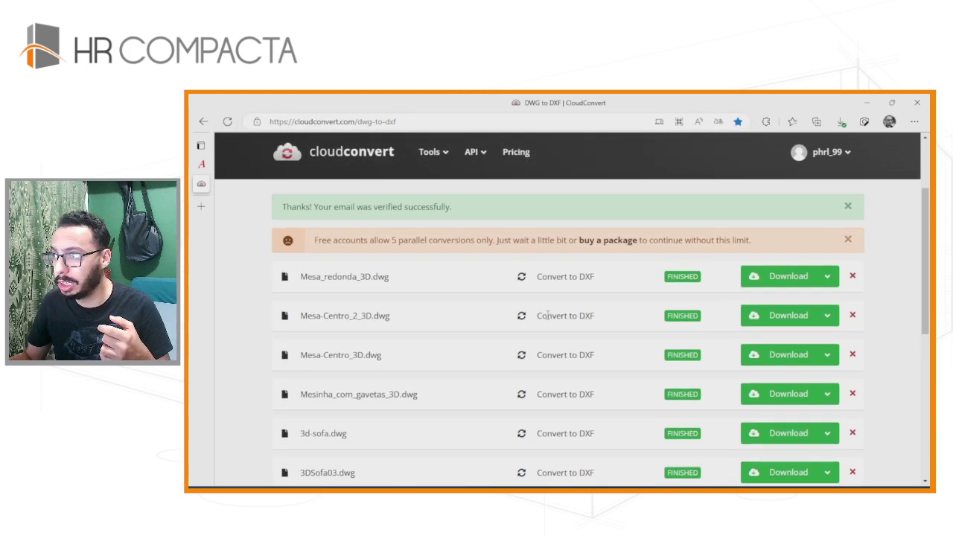
pyautogui.scroll(-2, 498, 360)
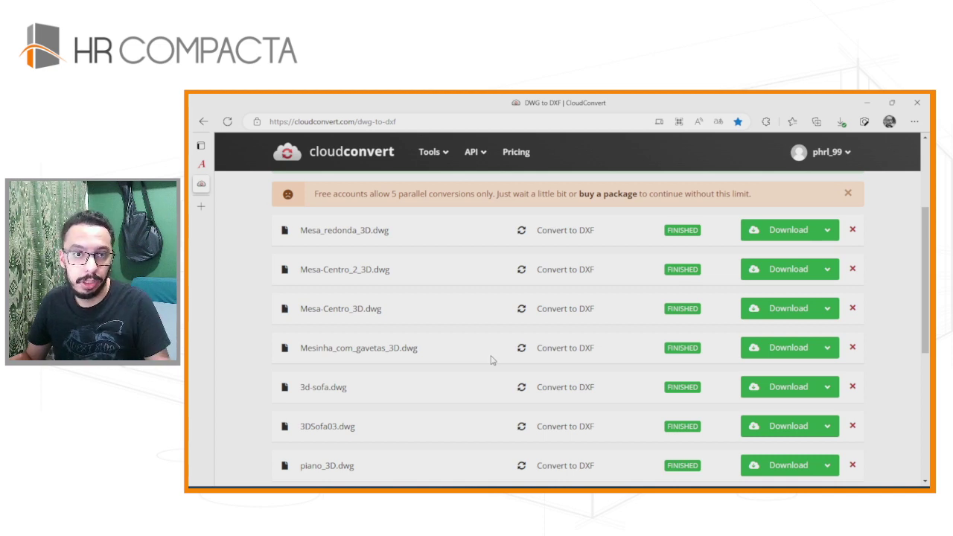
pyautogui.scroll(-3, 491, 361)
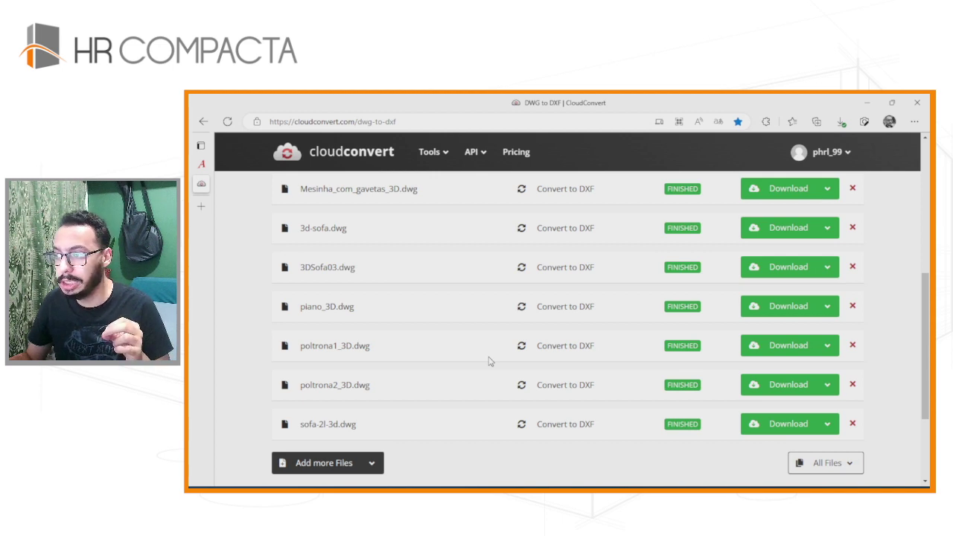
pyautogui.scroll(2, 488, 361)
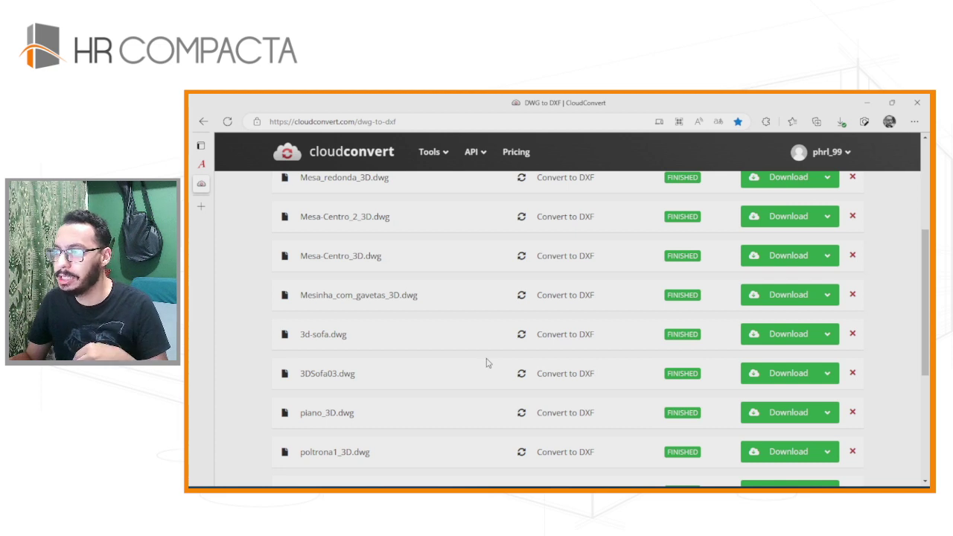
pyautogui.scroll(2, 721, 298)
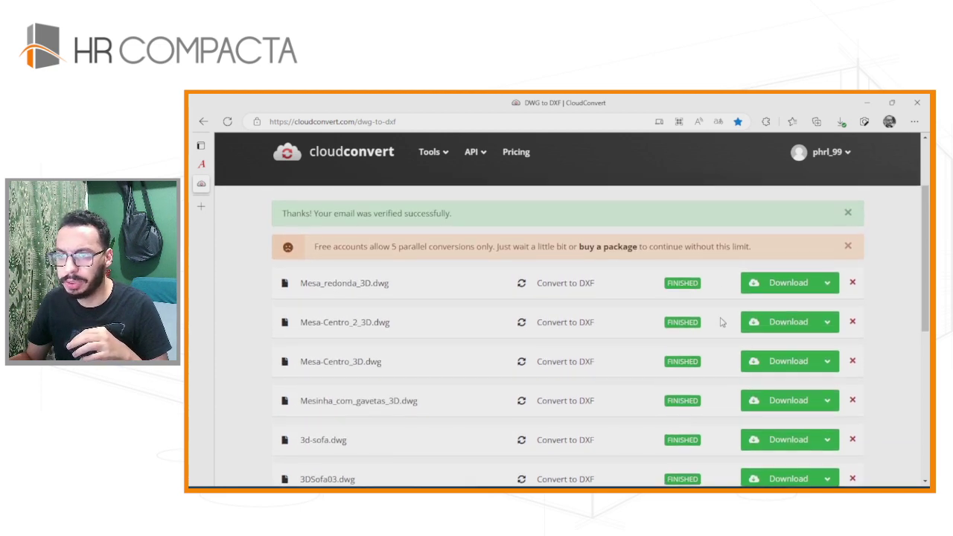
pyautogui.moveTo(387, 245); pyautogui.dragTo(469, 247)
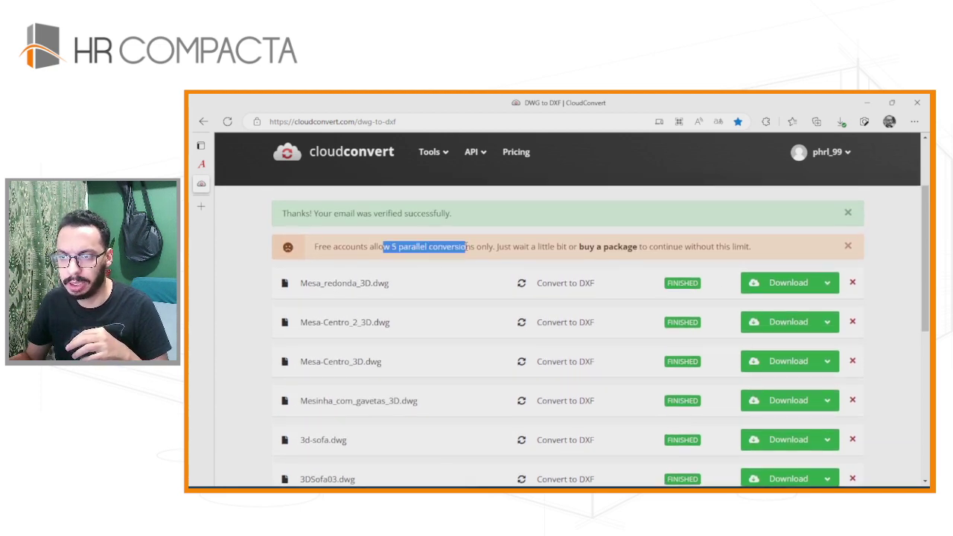
pyautogui.scroll(-3, 677, 319)
pyautogui.scroll(2, 673, 318)
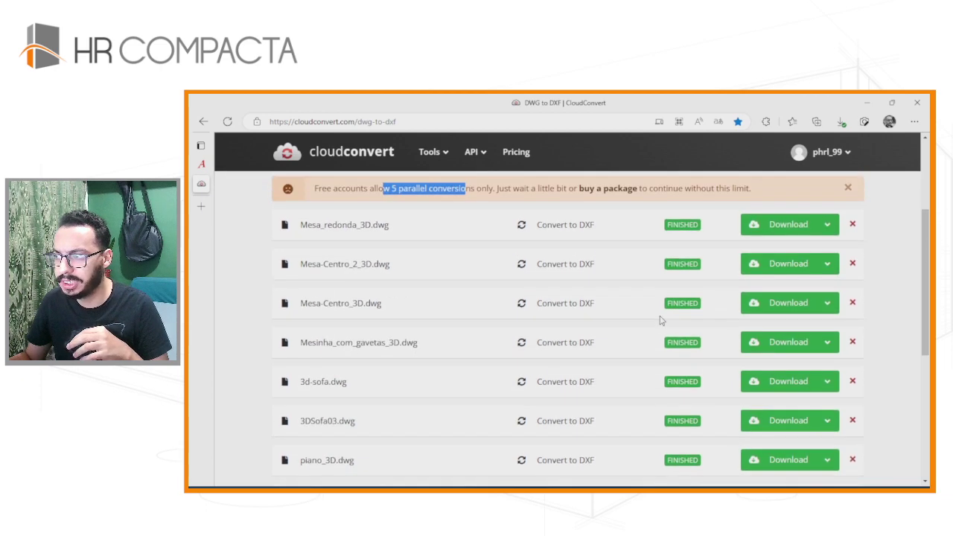
pyautogui.scroll(-3, 662, 320)
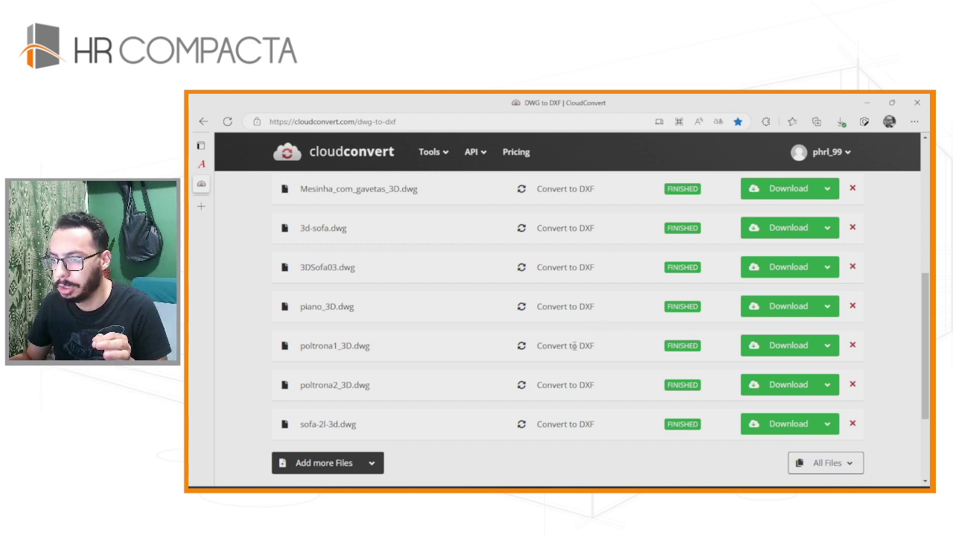
pyautogui.scroll(2, 588, 268)
pyautogui.scroll(-3, 603, 293)
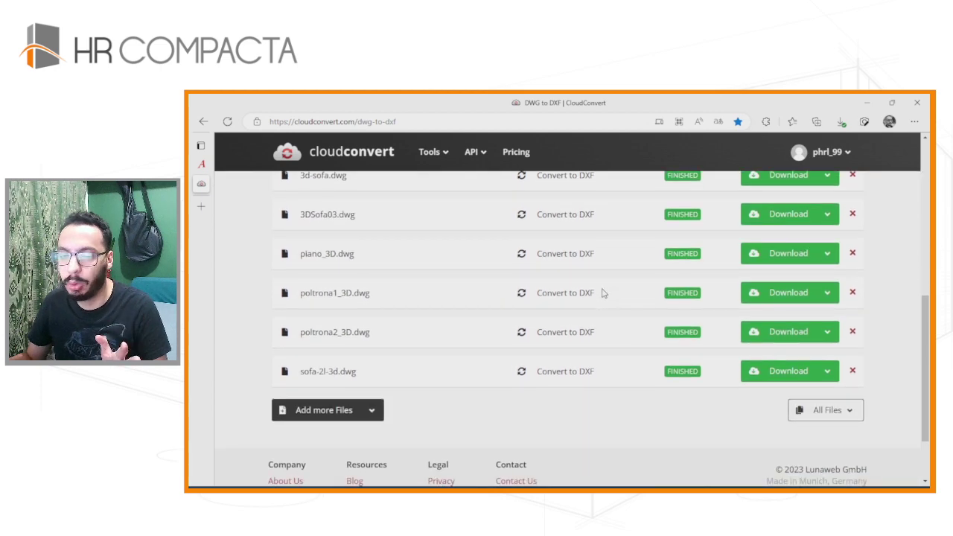
pyautogui.scroll(4, 423, 254)
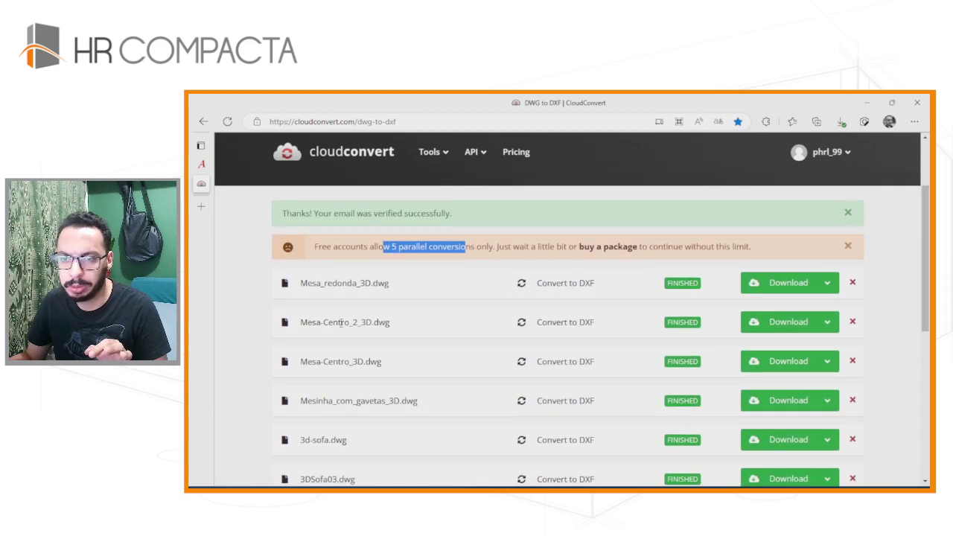
pyautogui.scroll(-1, 335, 279)
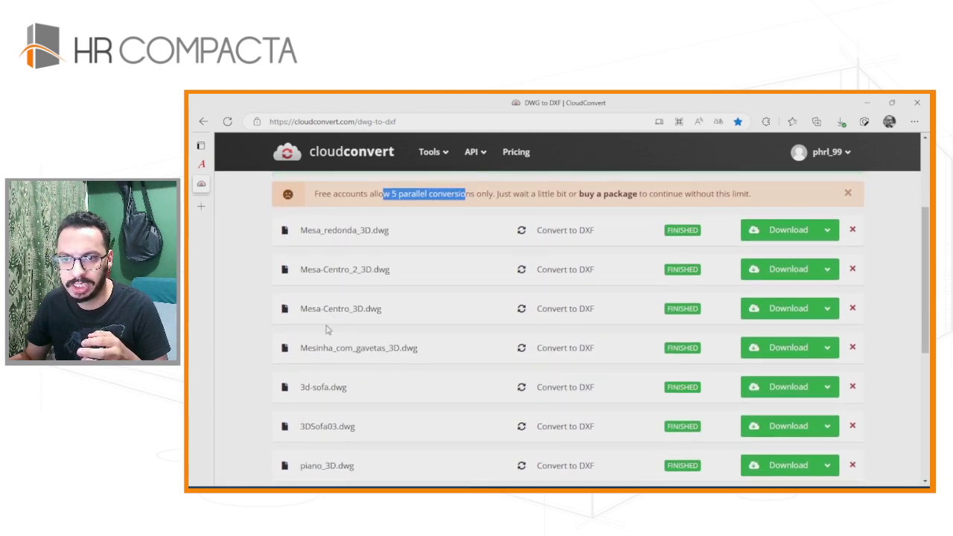
pyautogui.scroll(-1, 316, 322)
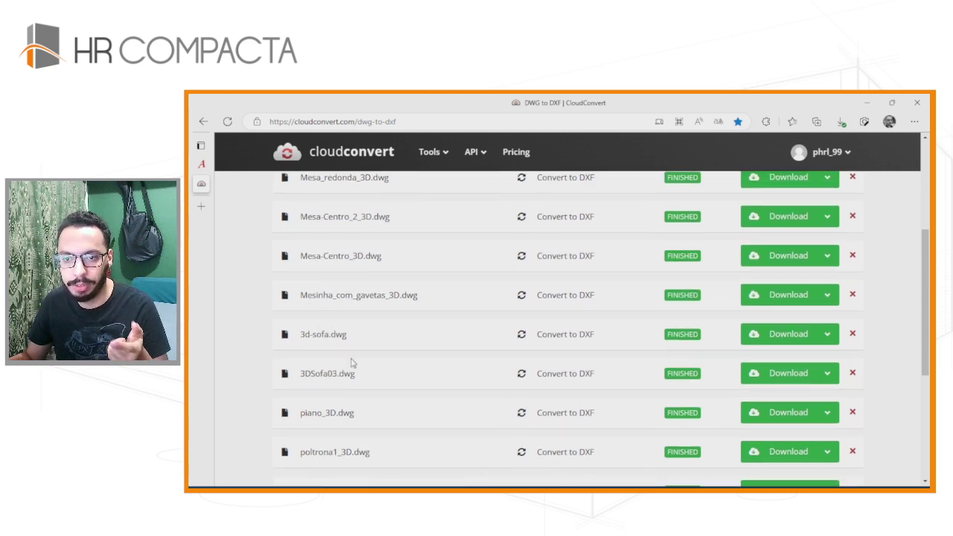
pyautogui.scroll(-2, 278, 341)
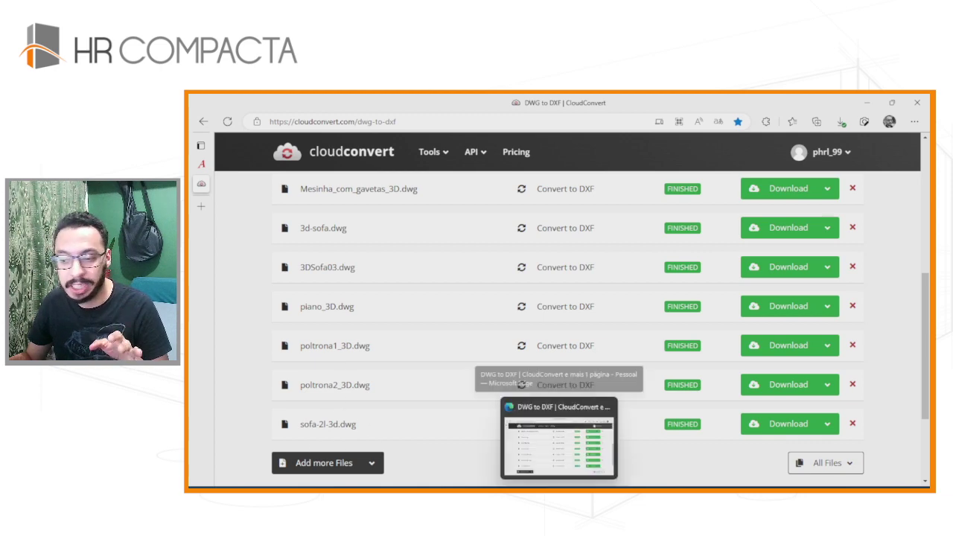
# Import the sofa-2l-3d file into FreeCAD's Unnamed document via Arquivo > Importar.
pyautogui.click(614, 444)
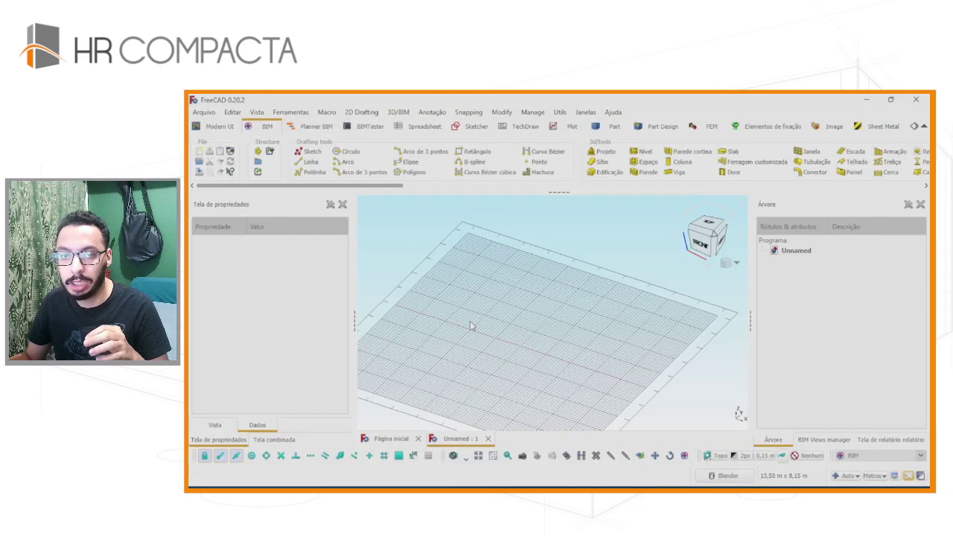
pyautogui.click(207, 113)
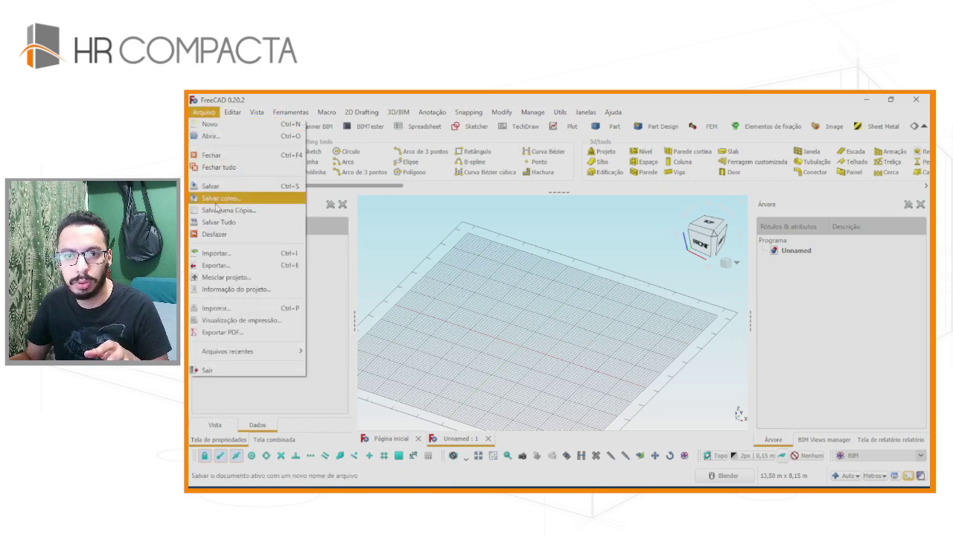
pyautogui.click(218, 254)
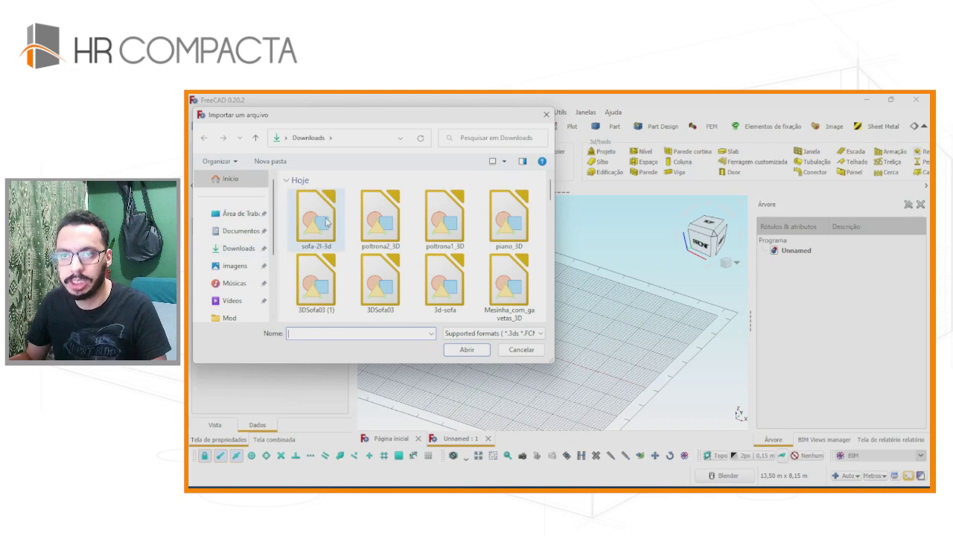
pyautogui.click(327, 221)
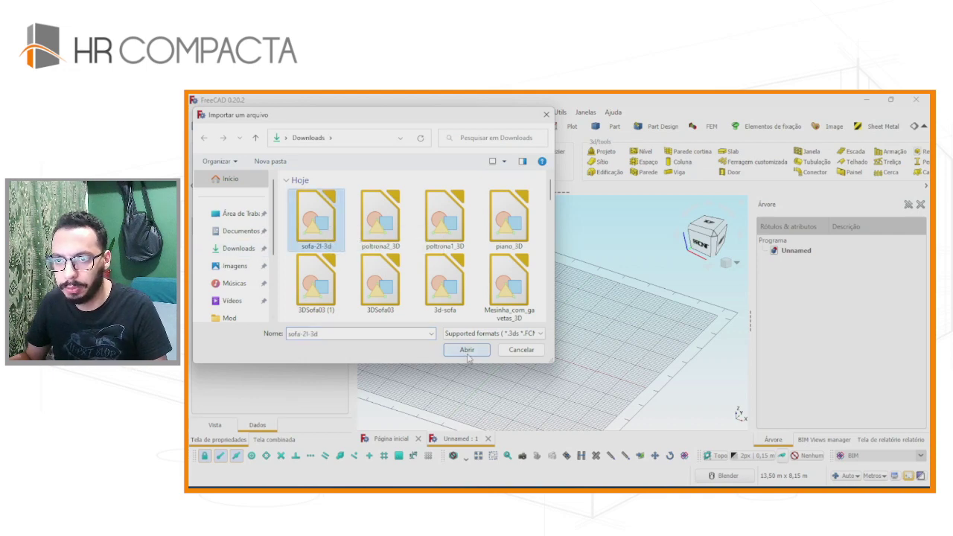
pyautogui.click(466, 352)
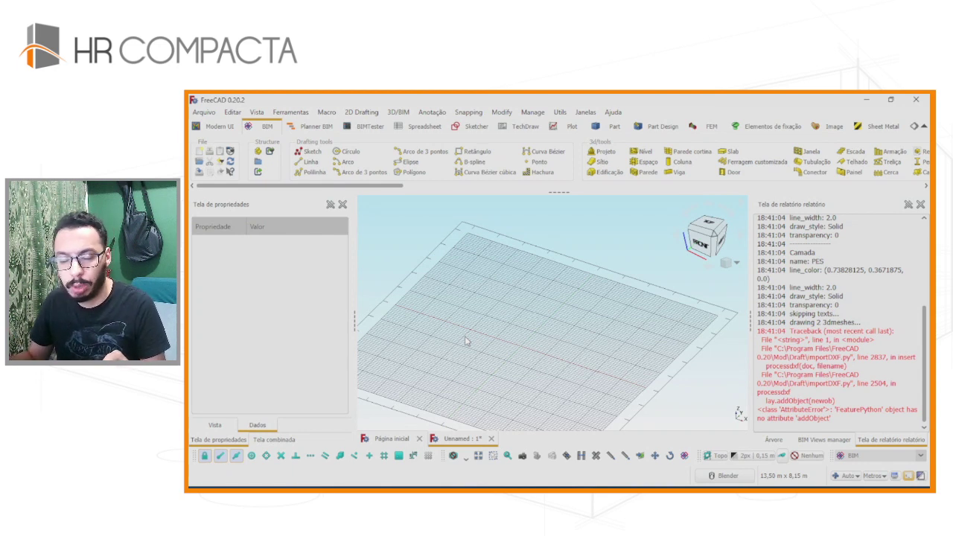
# Expand the Camadas layers group and select the imported Mesh to inspect the tree.
pyautogui.click(764, 442)
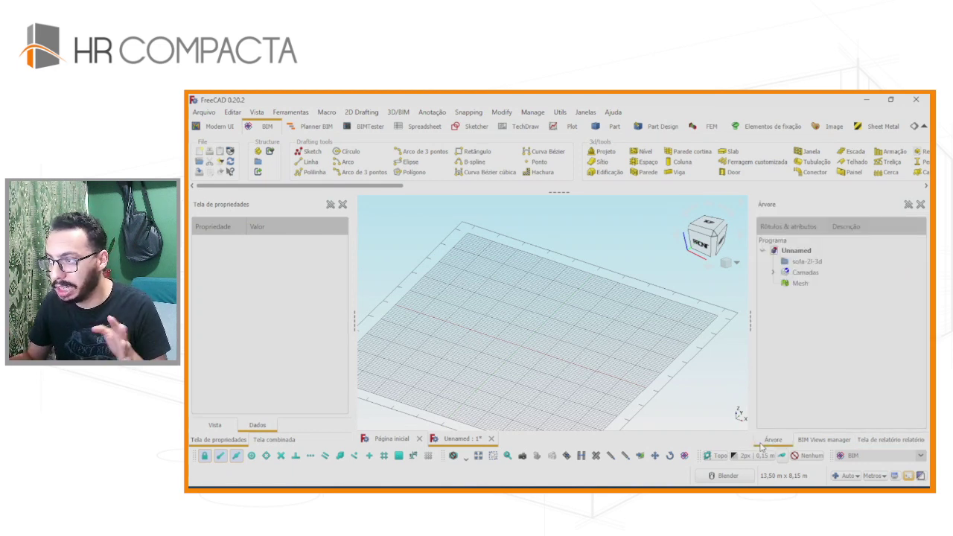
pyautogui.click(774, 272)
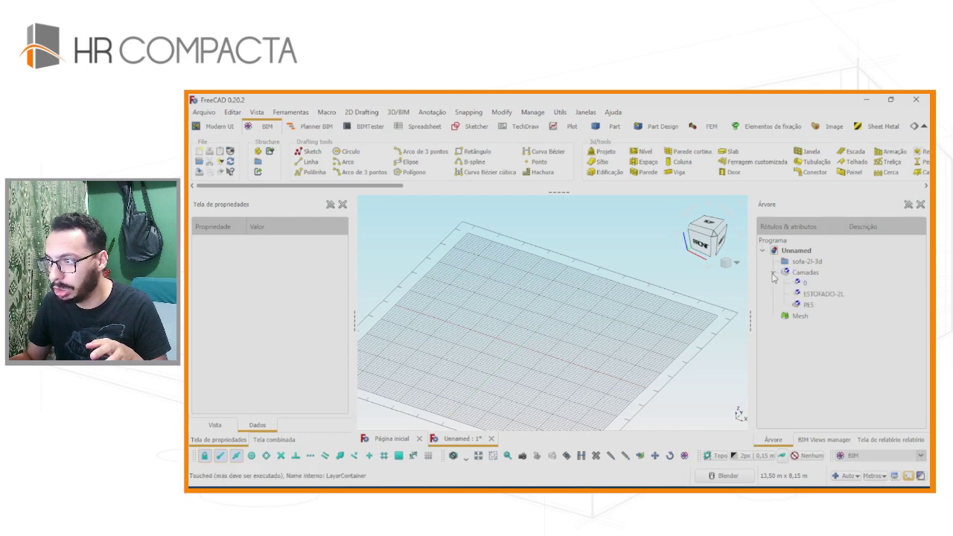
pyautogui.click(801, 317)
pyautogui.scroll(-3, 495, 284)
pyautogui.scroll(-2, 496, 289)
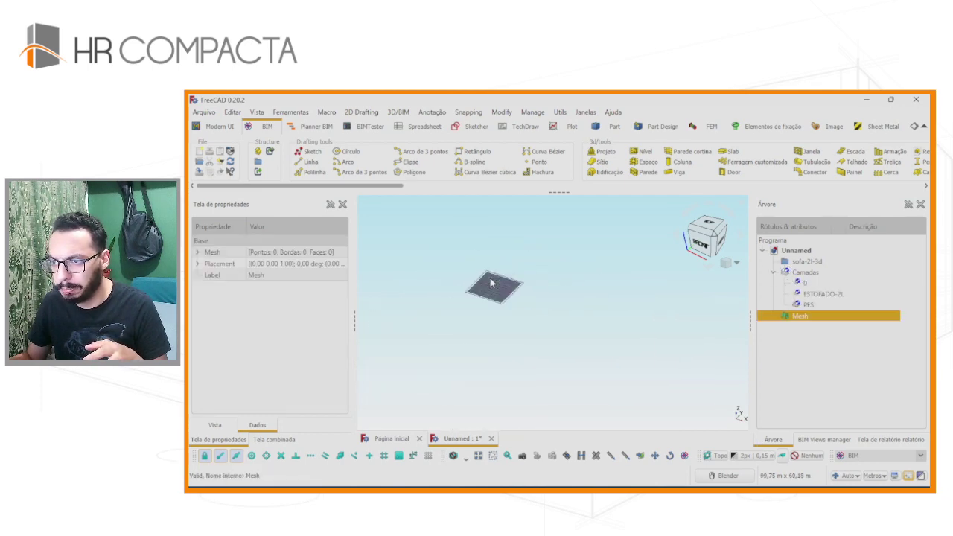
pyautogui.scroll(3, 499, 294)
pyautogui.scroll(2, 500, 296)
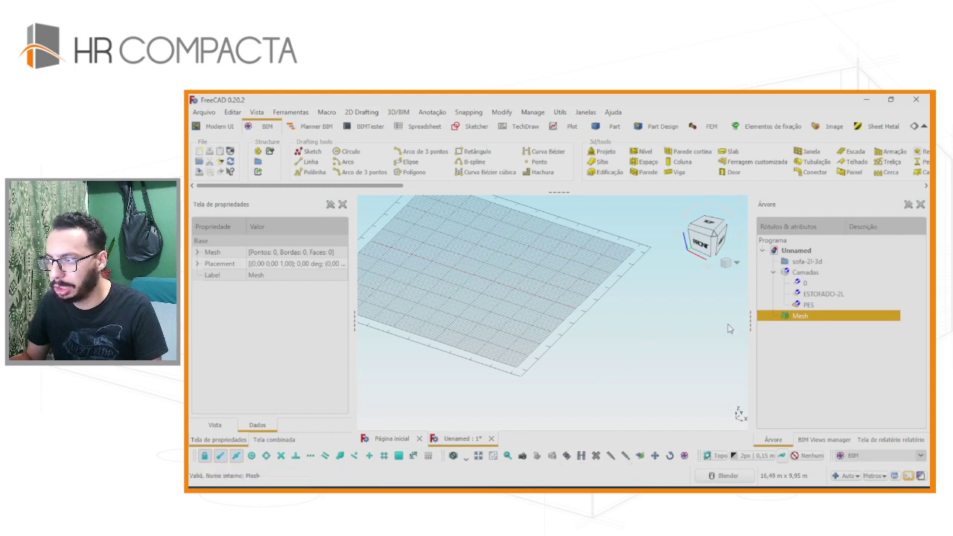
# Close the sofa document without saving and start a new empty Unnamed document for importing.
pyautogui.click(492, 439)
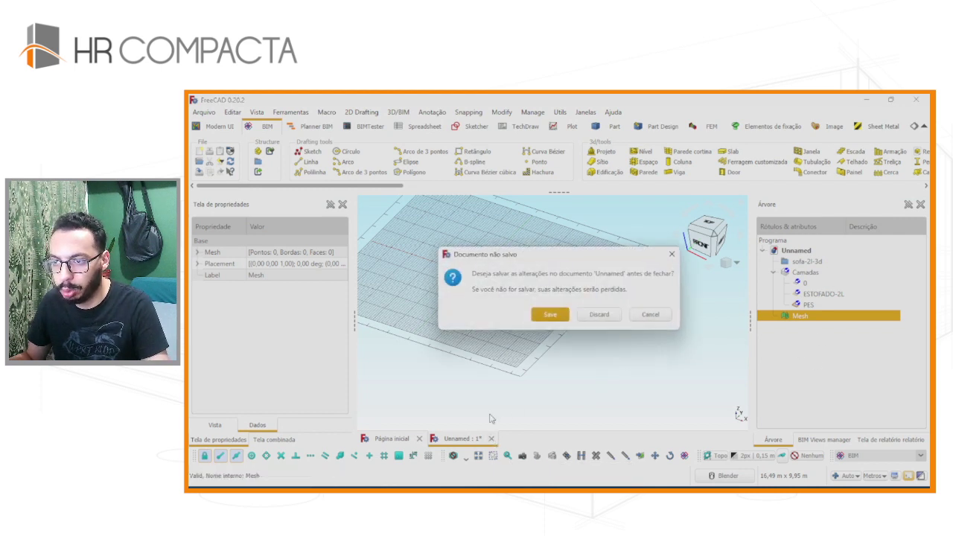
pyautogui.click(603, 318)
pyautogui.click(427, 316)
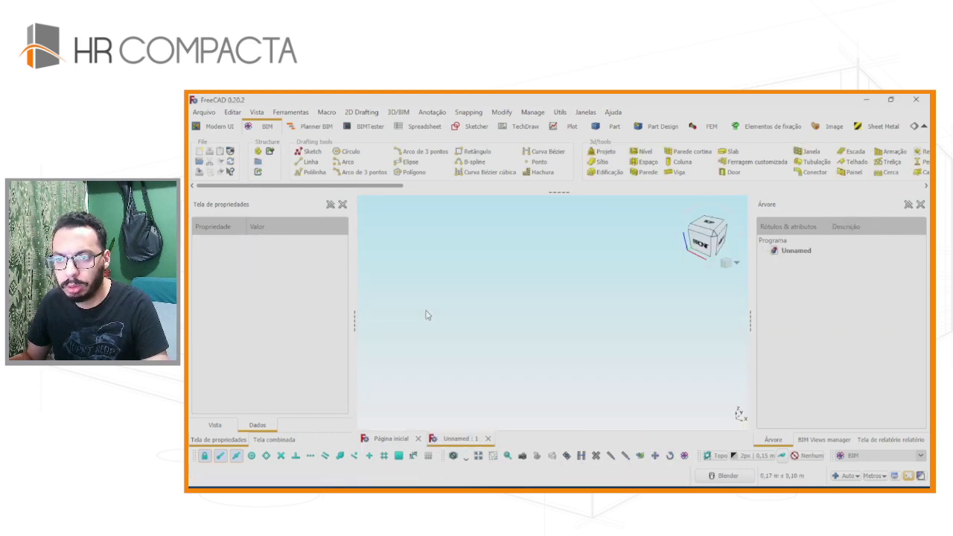
pyautogui.click(205, 114)
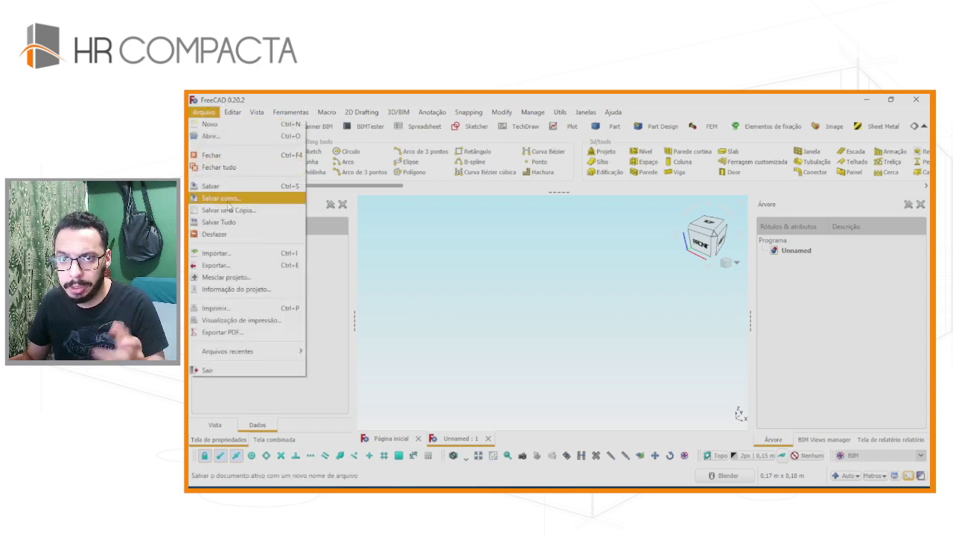
# Import poltrona2_3D into the new document and orbit to view the armchair from the right.
pyautogui.click(229, 254)
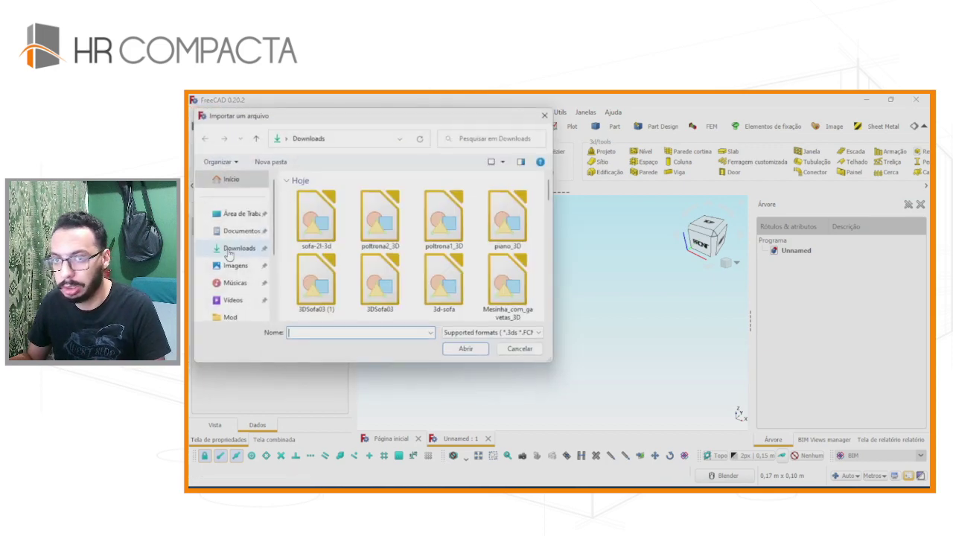
pyautogui.click(370, 227)
pyautogui.doubleClick(369, 226)
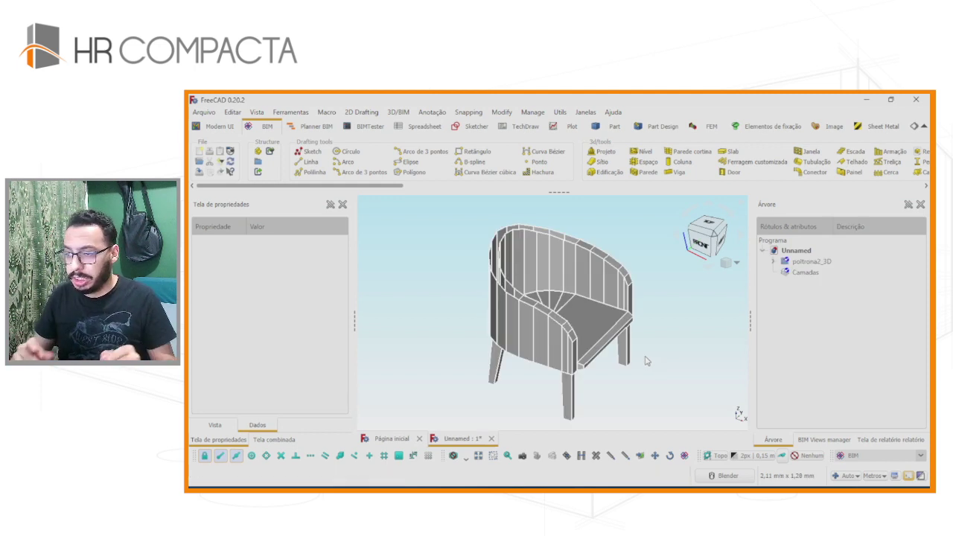
pyautogui.moveTo(624, 350); pyautogui.dragTo(480, 388, button='middle')
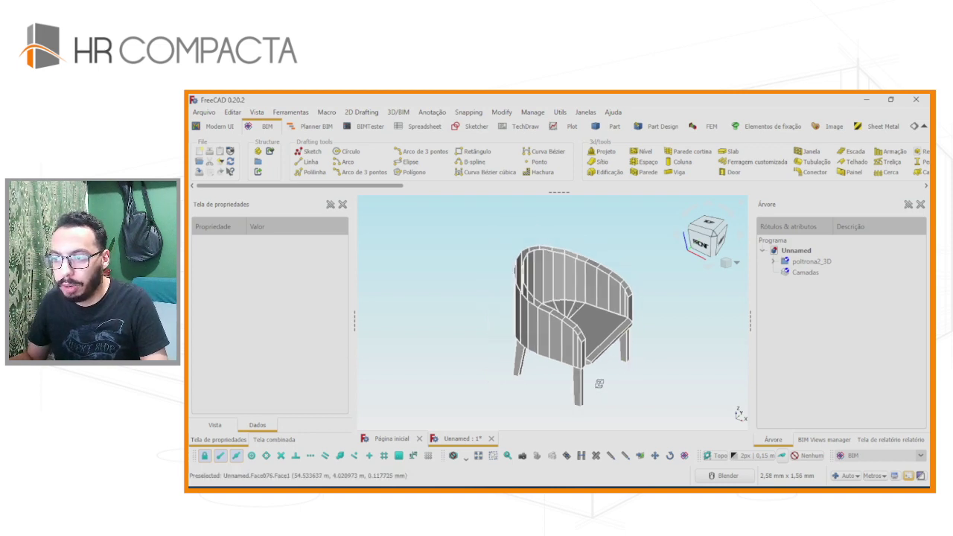
# Under poltrona2_3D's layer 0, select all the chair's faces from Face through Face089.
pyautogui.click(773, 262)
pyautogui.click(784, 271)
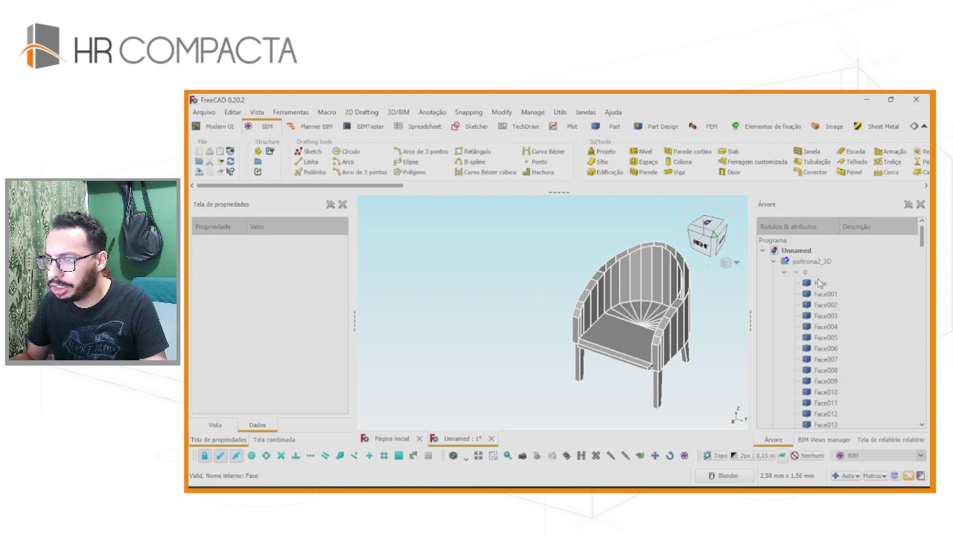
pyautogui.click(818, 283)
pyautogui.scroll(-6, 823, 328)
pyautogui.scroll(-6, 824, 335)
pyautogui.scroll(-6, 826, 339)
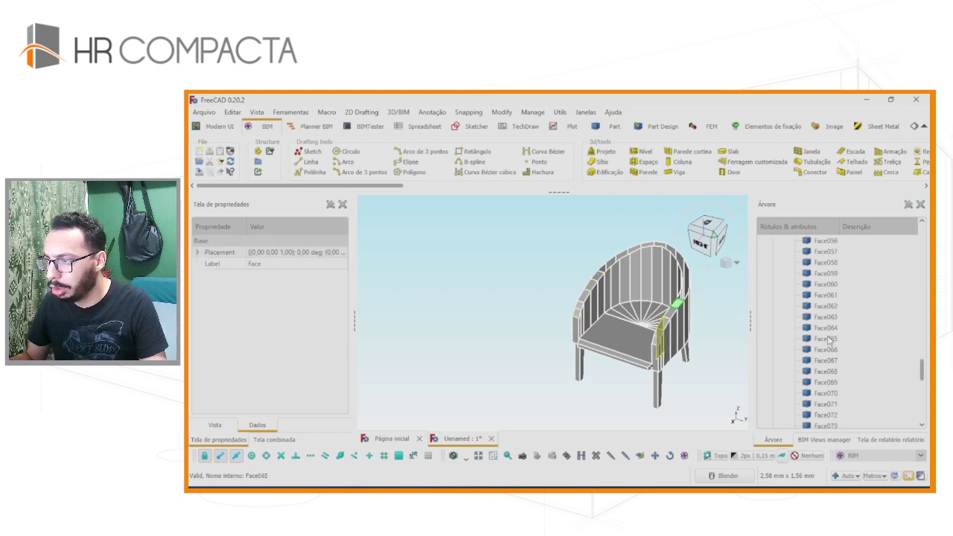
pyautogui.scroll(-6, 826, 357)
pyautogui.keyDown('shift'); pyautogui.click(820, 406); pyautogui.keyUp('shift')
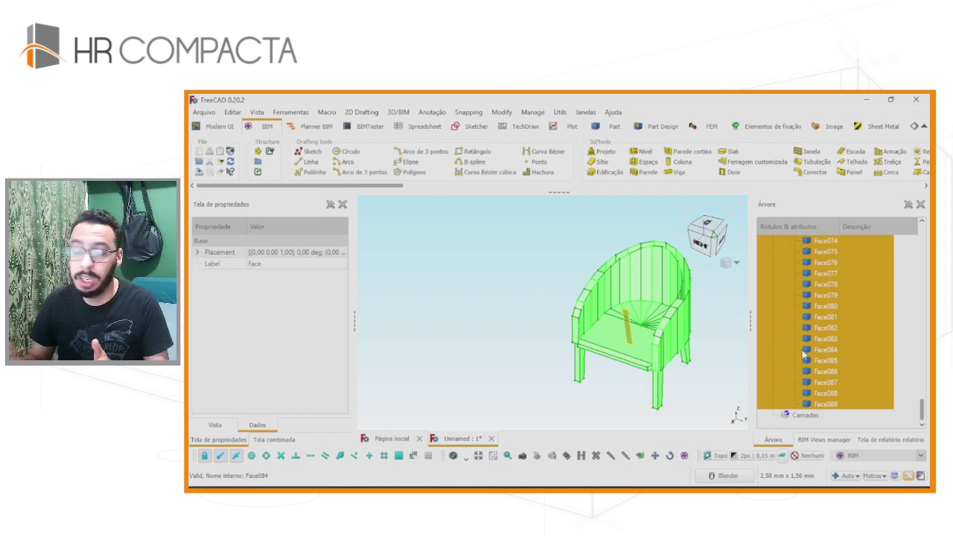
pyautogui.moveTo(400, 185); pyautogui.dragTo(691, 203)
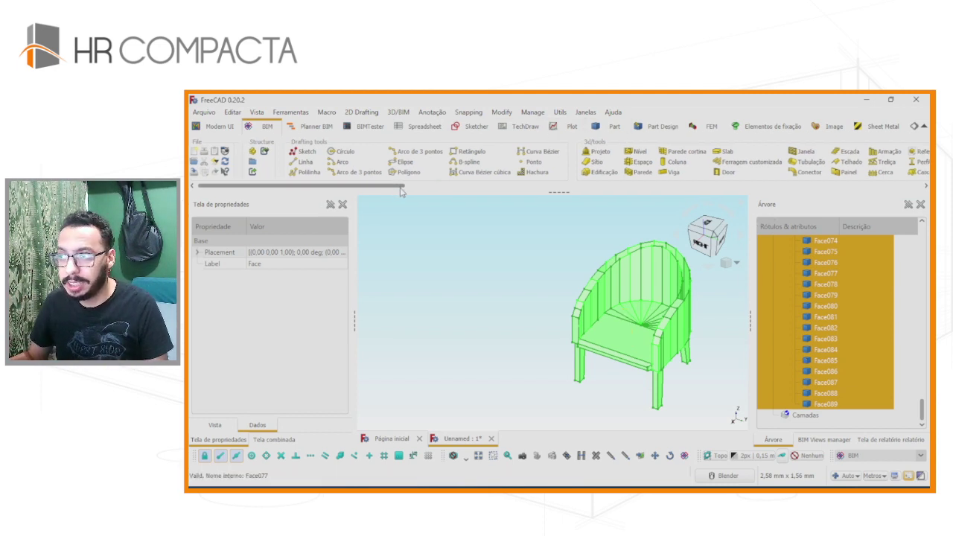
pyautogui.scroll(-5, 692, 158)
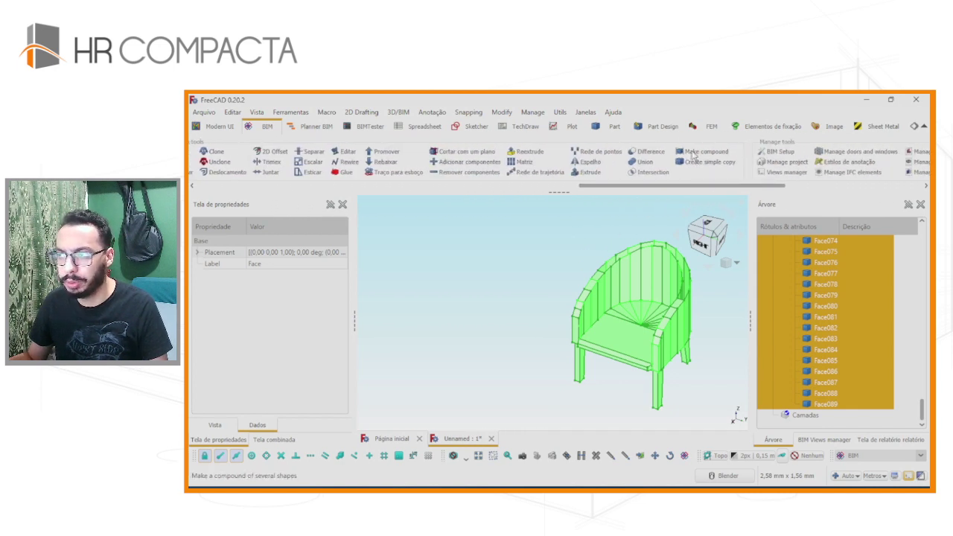
# Merge the selected faces into Compound, then create its simple copy Compound001 and select it.
pyautogui.click(692, 153)
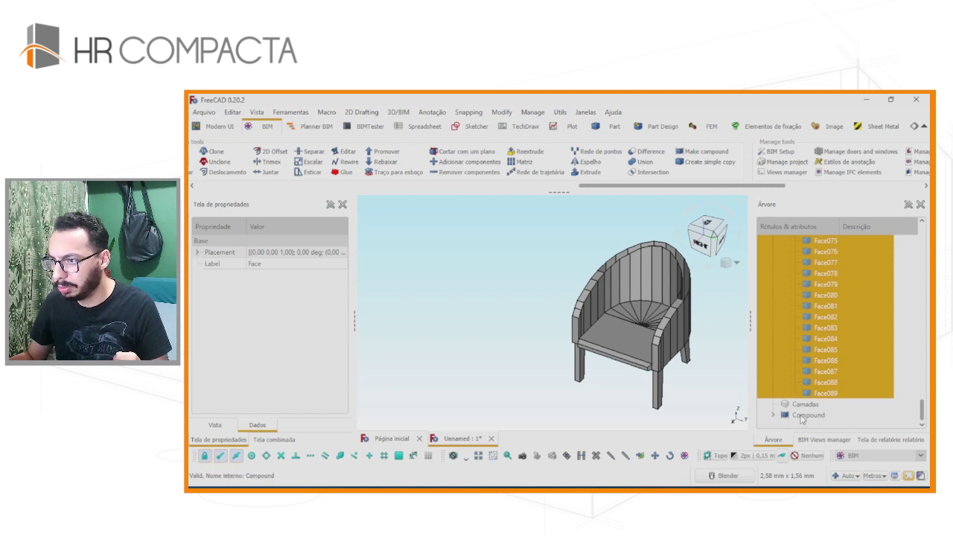
pyautogui.click(807, 414)
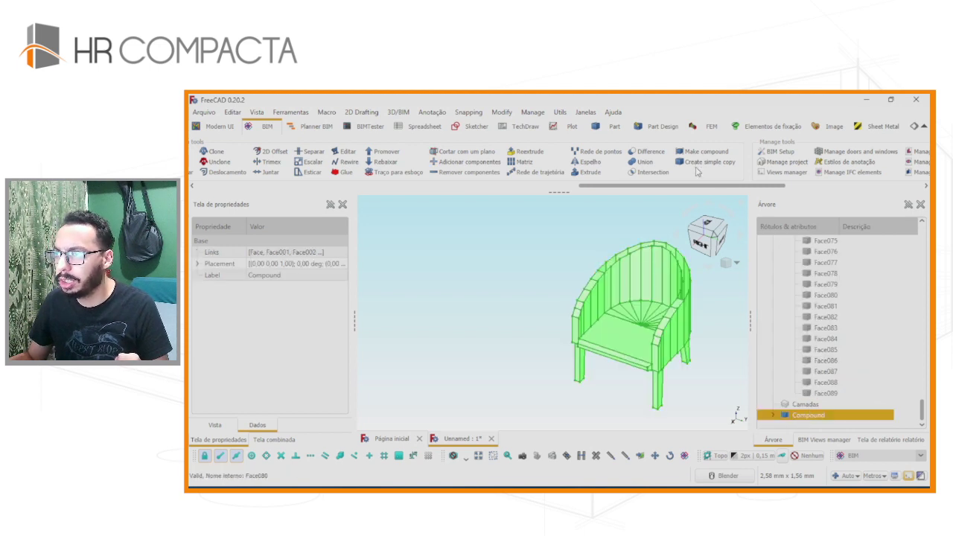
pyautogui.click(696, 161)
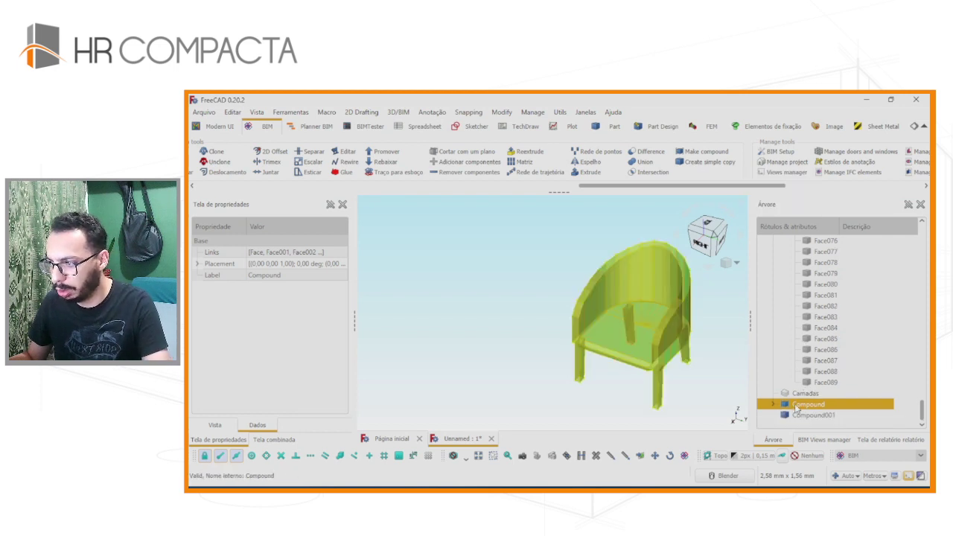
pyautogui.click(795, 407)
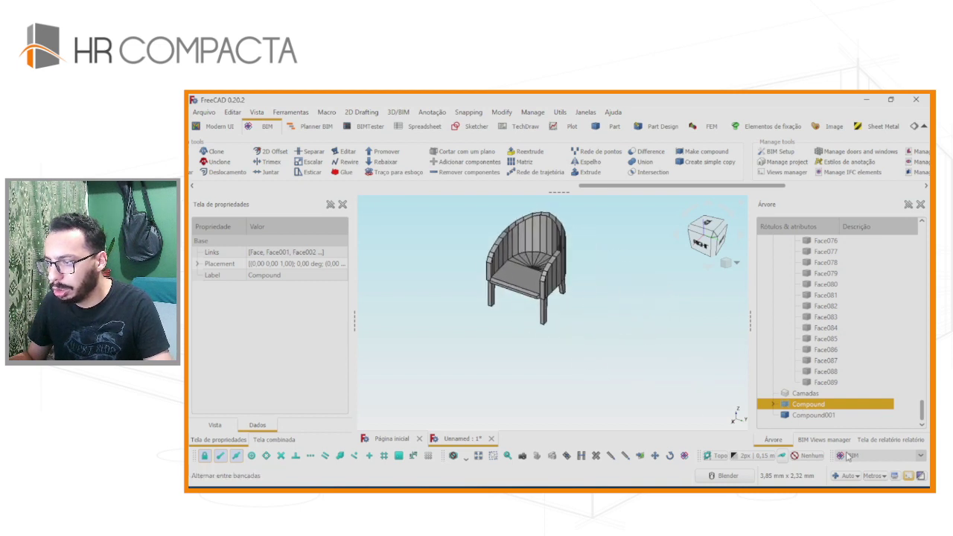
pyautogui.click(826, 415)
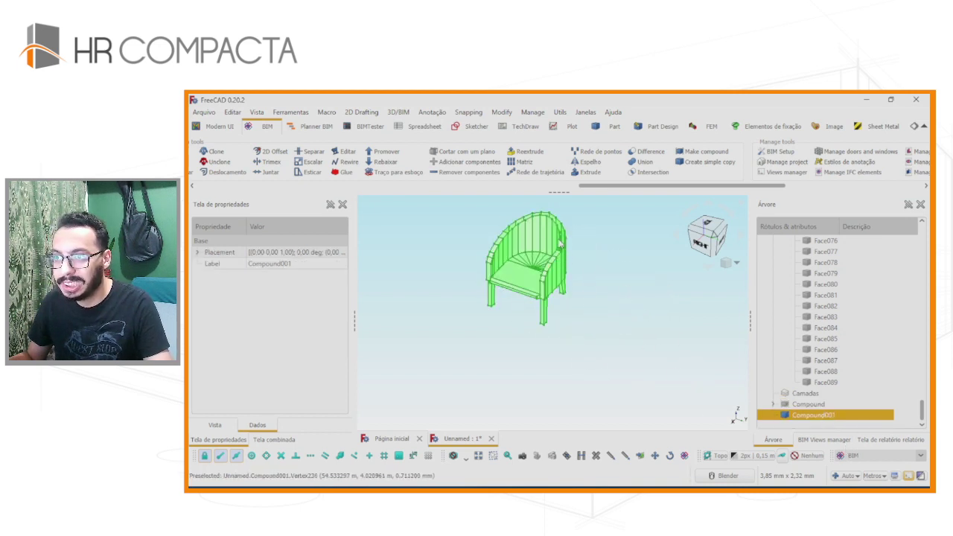
pyautogui.scroll(2, 544, 232)
pyautogui.scroll(2, 659, 327)
pyautogui.click(615, 332)
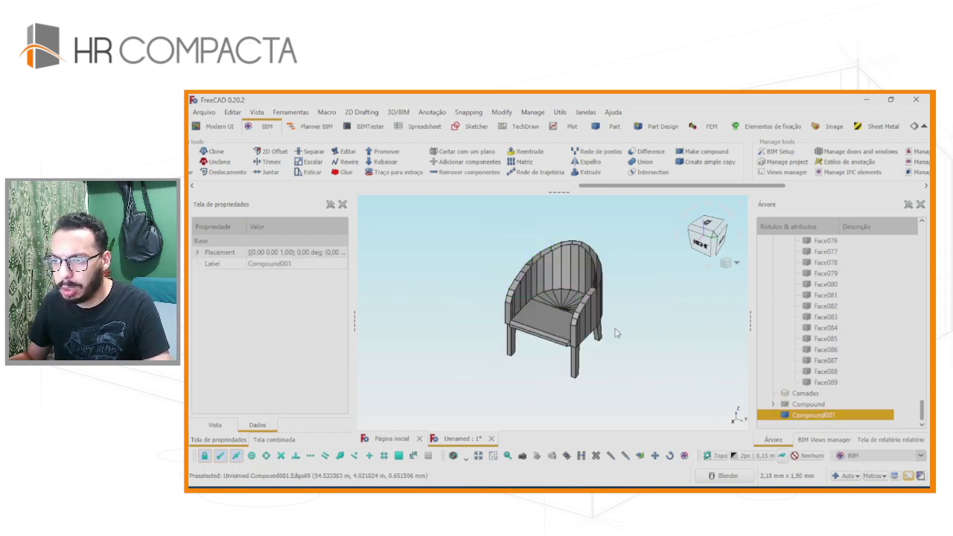
pyautogui.scroll(2, 532, 273)
pyautogui.moveTo(533, 290); pyautogui.dragTo(644, 302, button='middle')
pyautogui.scroll(4, 612, 305)
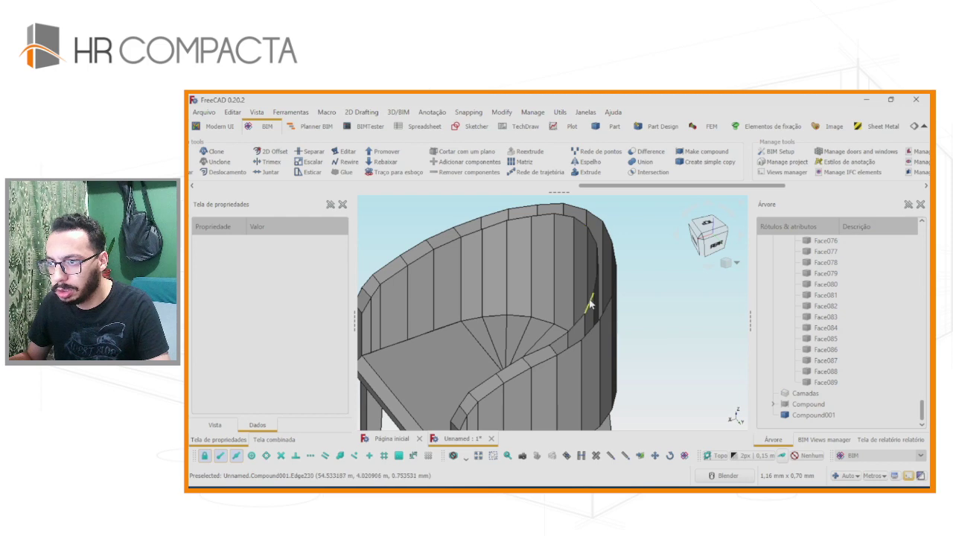
pyautogui.click(588, 302)
pyautogui.scroll(2, 570, 337)
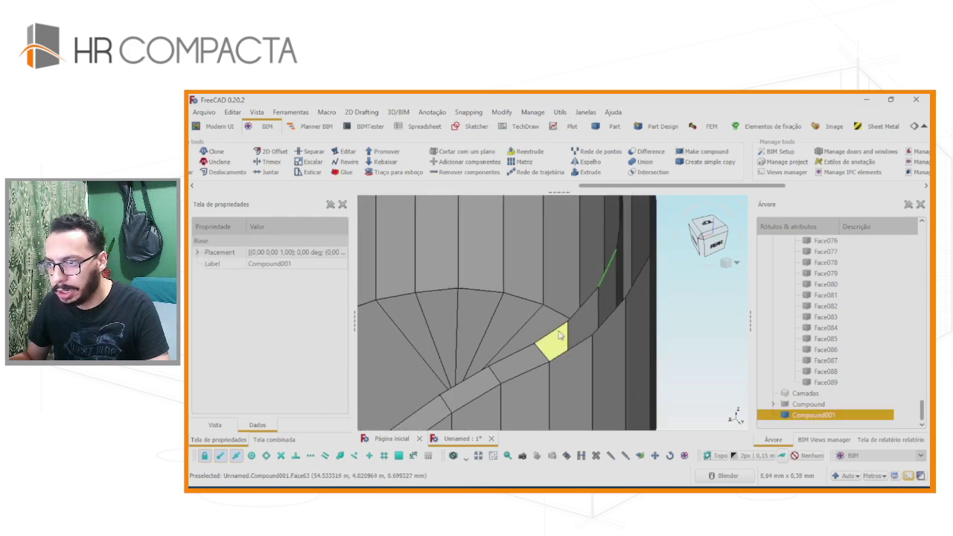
pyautogui.scroll(-3, 558, 336)
pyautogui.moveTo(558, 336)
pyautogui.mouseDown(button='middle')
pyautogui.moveTo(625, 389)
pyautogui.moveTo(620, 330)
pyautogui.mouseUp(button='middle')
pyautogui.press('0')
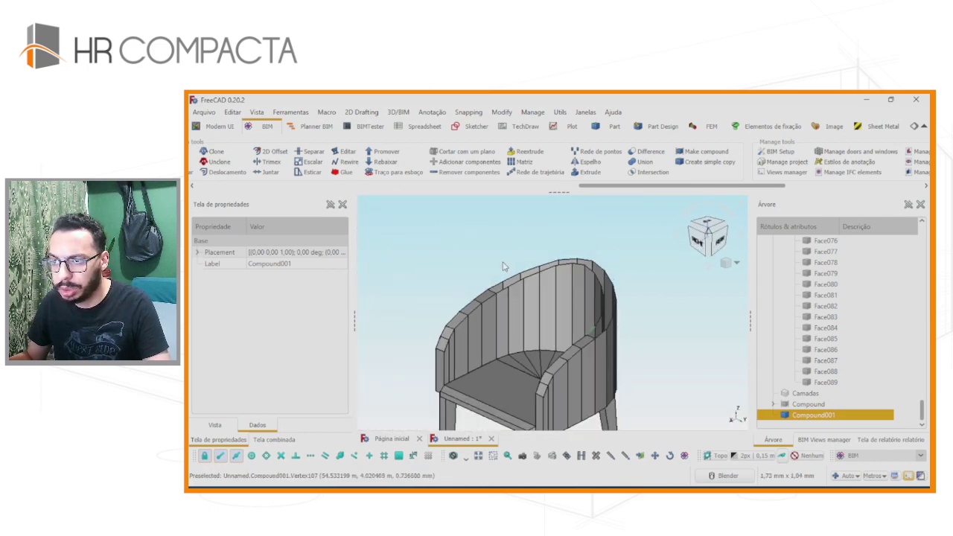
pyautogui.scroll(3, 502, 283)
pyautogui.scroll(2, 496, 301)
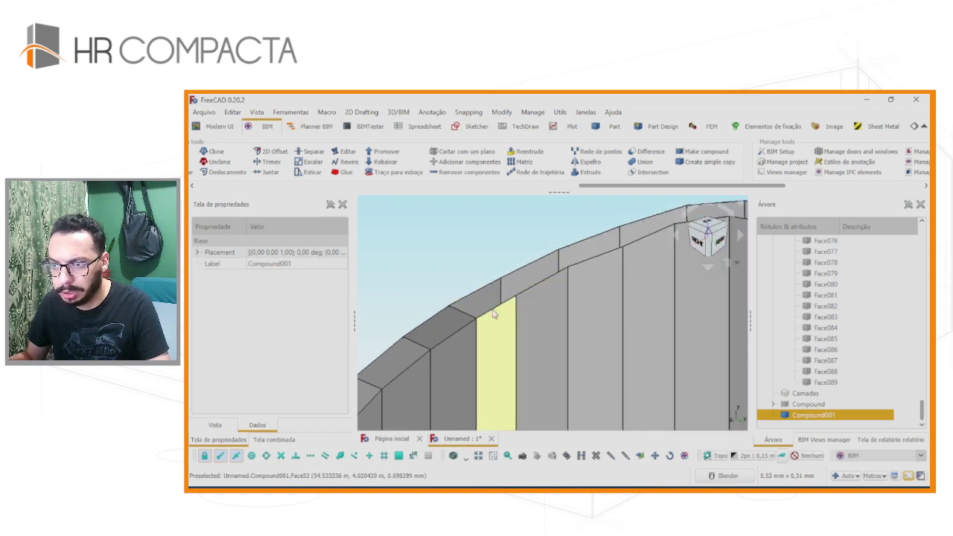
pyautogui.click(495, 350)
pyautogui.moveTo(495, 350); pyautogui.dragTo(492, 341, button='middle')
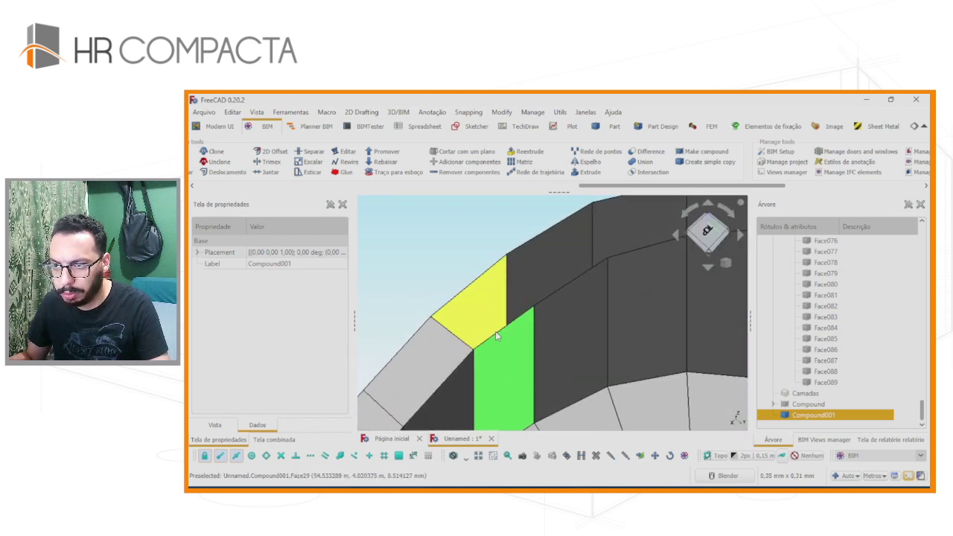
pyautogui.click(495, 333)
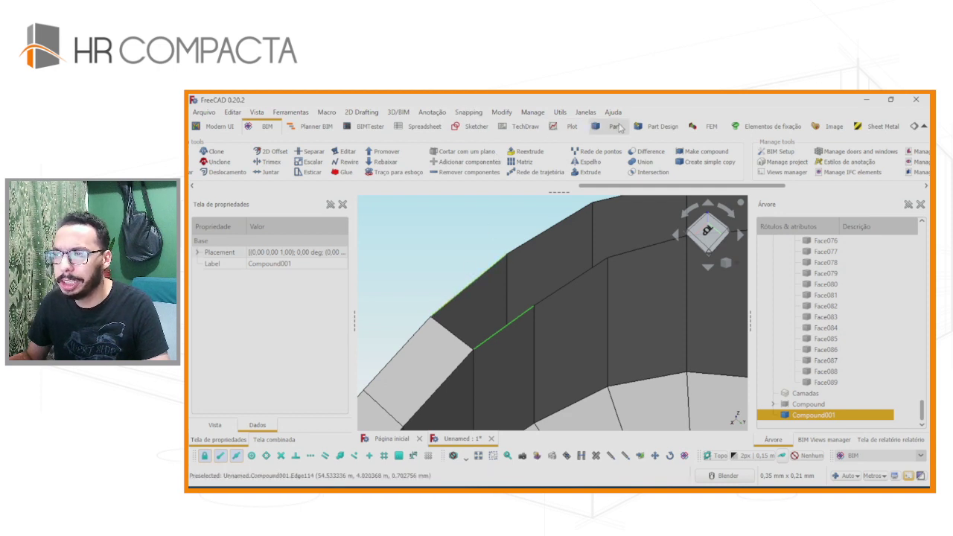
# In the Part workbench, fill the first backrest gaps with ruled surfaces between their edges.
pyautogui.click(614, 126)
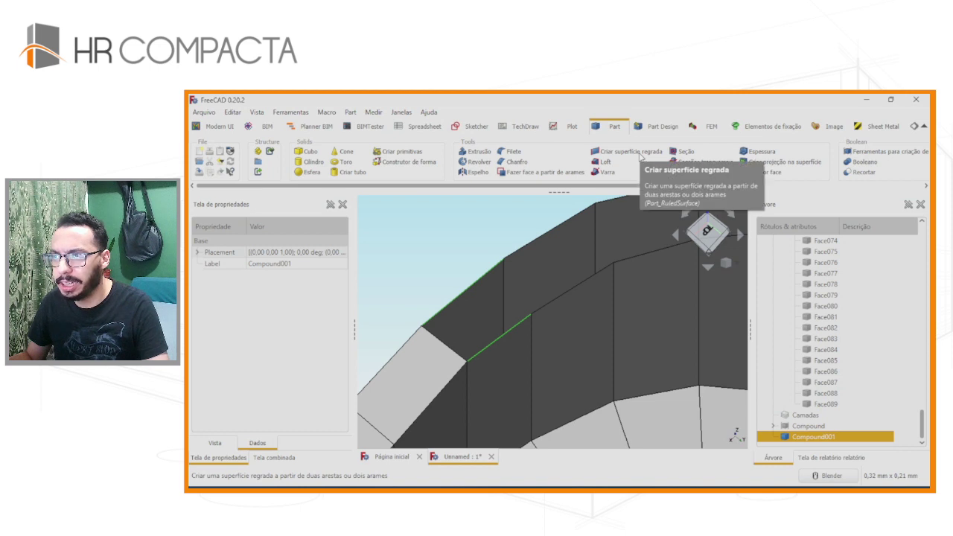
pyautogui.click(639, 153)
pyautogui.click(570, 289)
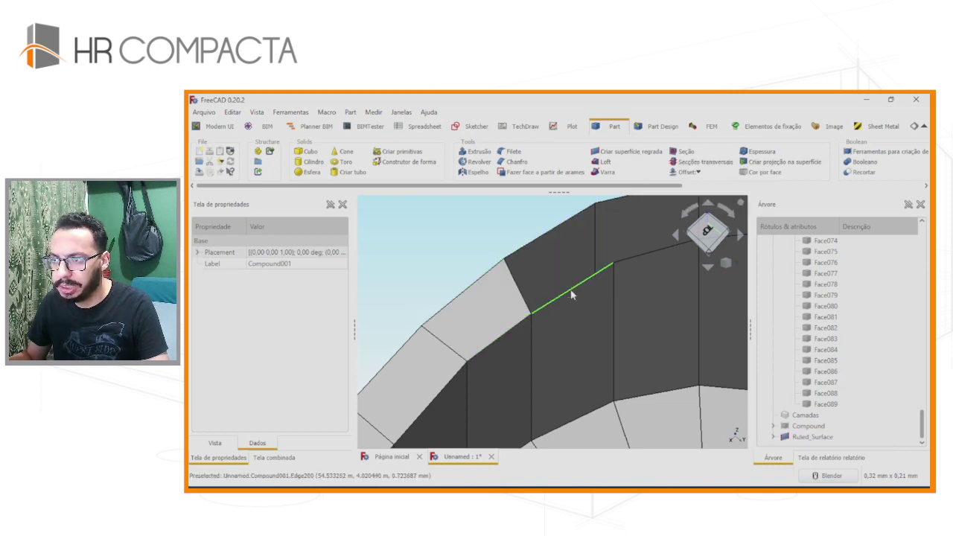
pyautogui.click(623, 154)
pyautogui.click(638, 258)
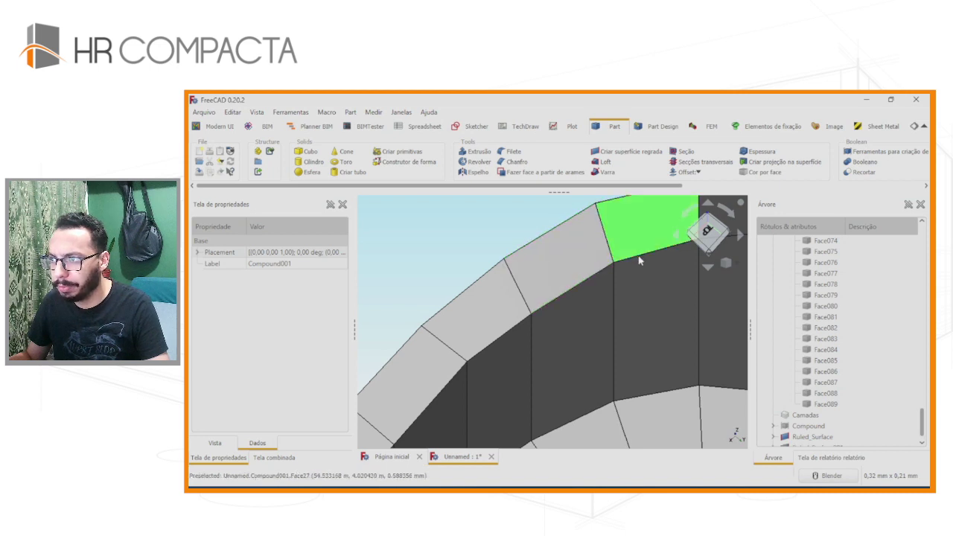
pyautogui.keyDown('shift'); pyautogui.moveTo(638, 258); pyautogui.dragTo(500, 307, button='middle'); pyautogui.keyUp('shift')
pyautogui.click(501, 306)
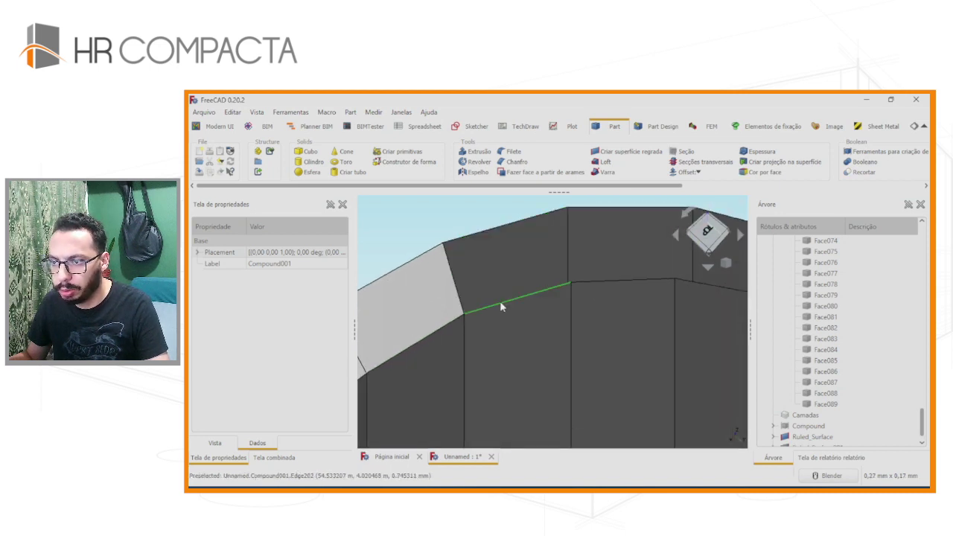
pyautogui.keyDown('ctrl'); pyautogui.click(489, 230); pyautogui.keyUp('ctrl')
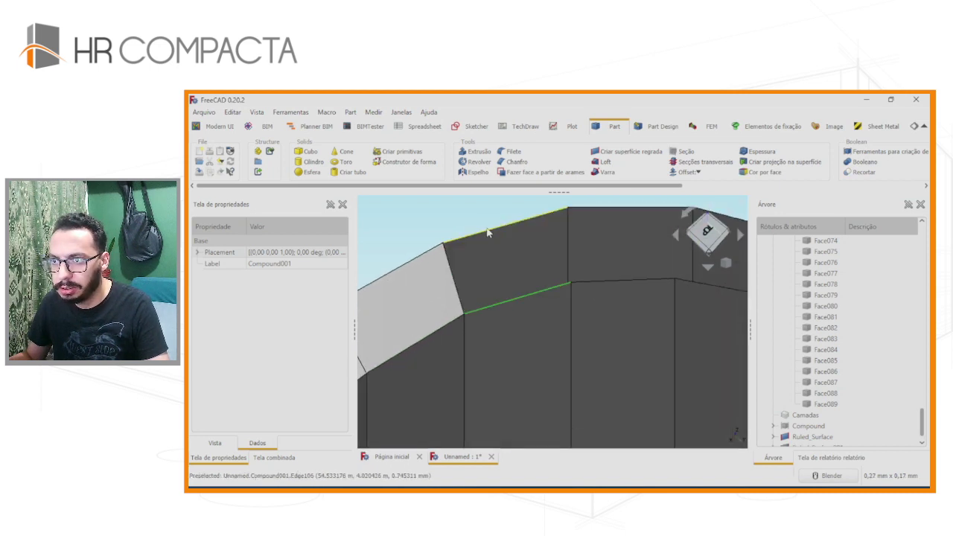
pyautogui.click(623, 153)
# Pair the lower and upper edges of the next backrest gaps and rule surfaces between them.
pyautogui.click(613, 282)
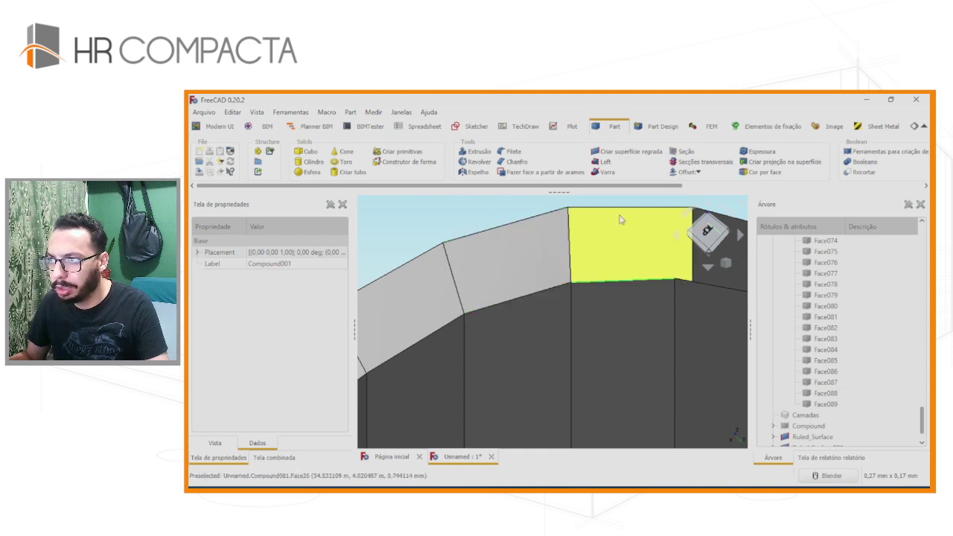
pyautogui.keyDown('ctrl'); pyautogui.click(618, 208); pyautogui.keyUp('ctrl')
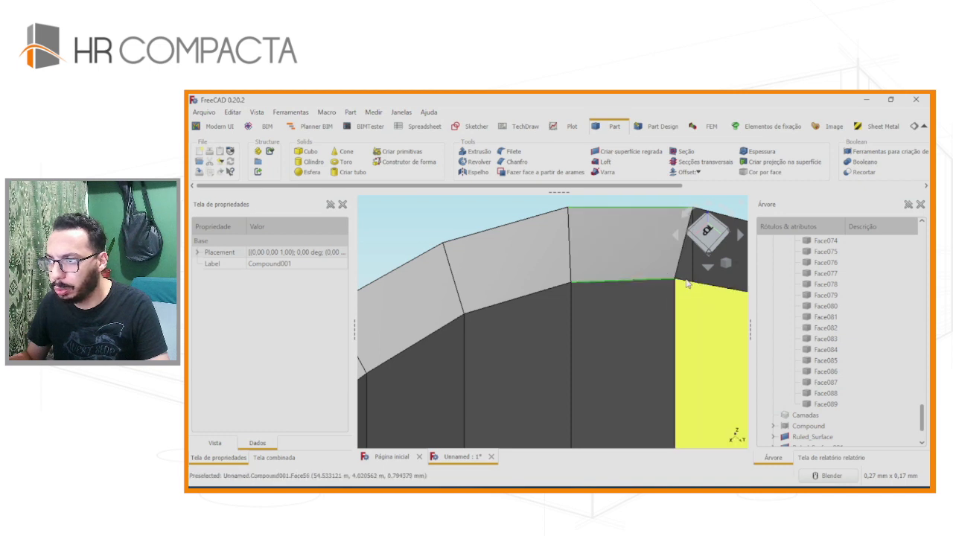
pyautogui.scroll(-2, 685, 285)
pyautogui.scroll(-2, 681, 285)
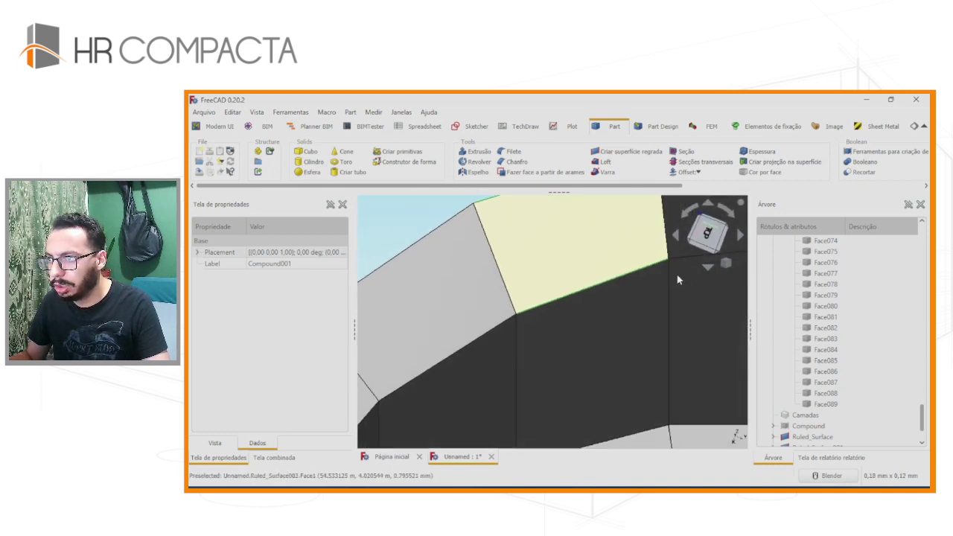
pyautogui.scroll(-2, 674, 285)
pyautogui.scroll(2, 670, 285)
pyautogui.scroll(2, 596, 305)
pyautogui.scroll(1, 584, 301)
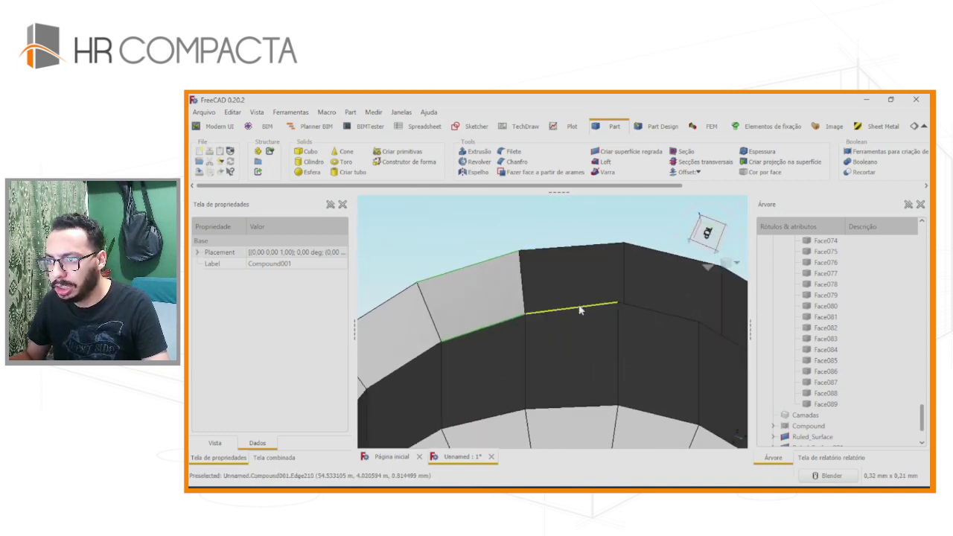
pyautogui.click(583, 304)
pyautogui.keyDown('ctrl'); pyautogui.click(585, 245); pyautogui.keyUp('ctrl')
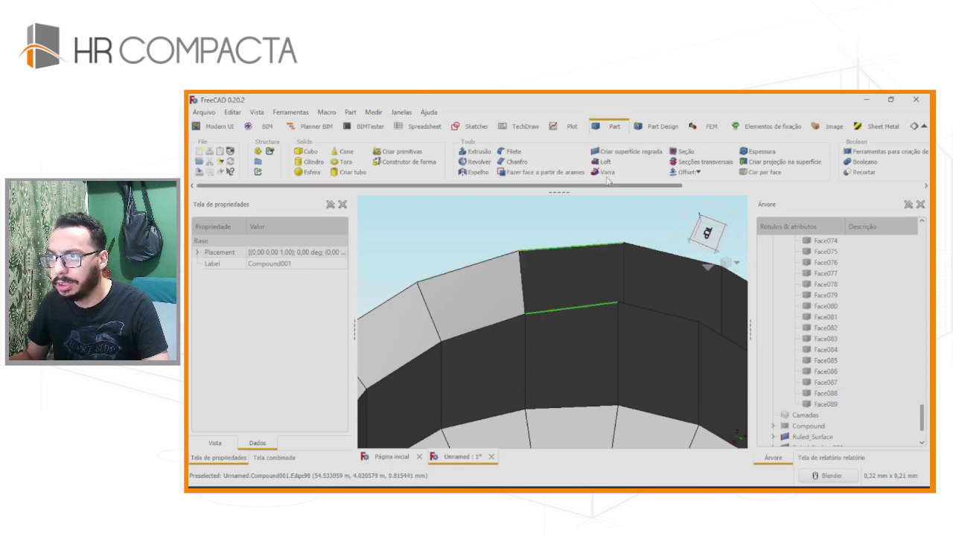
pyautogui.click(620, 152)
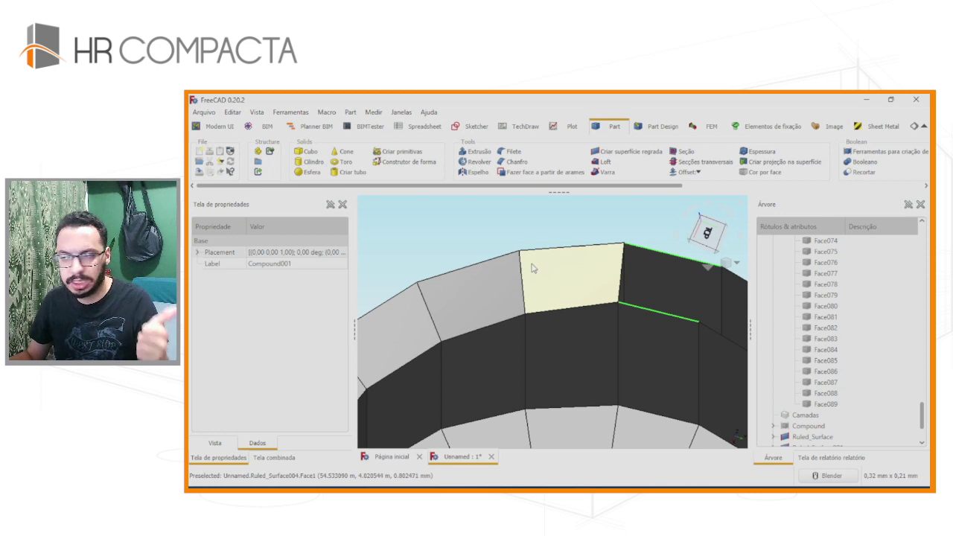
# Close two further backrest gaps with ruled surfaces, orbiting to reach the edges.
pyautogui.click(608, 153)
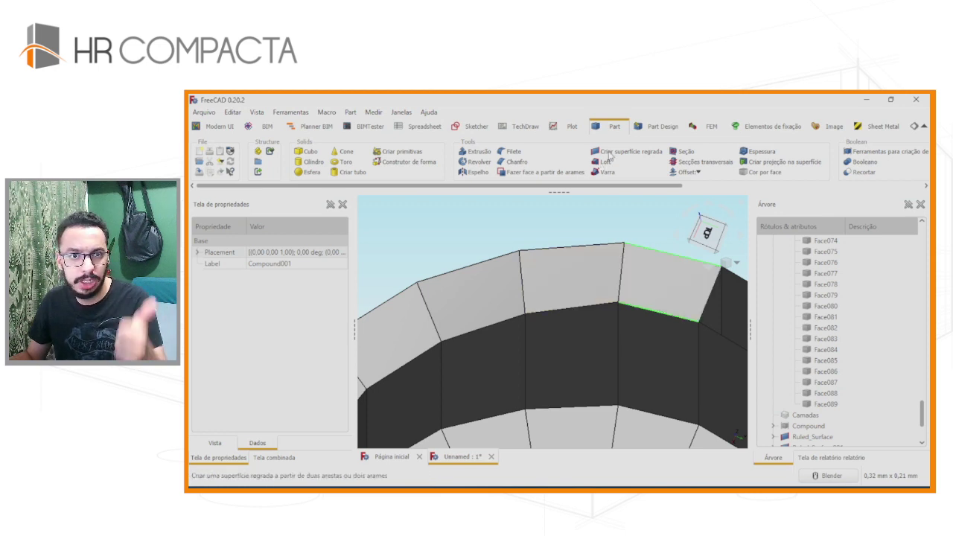
pyautogui.scroll(-2, 563, 270)
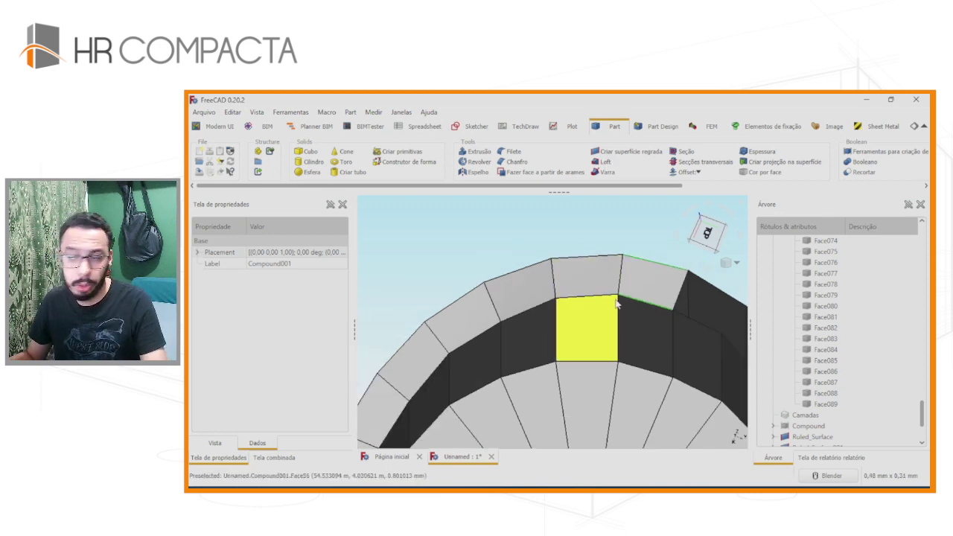
pyautogui.moveTo(588, 327)
pyautogui.mouseDown(button='middle')
pyautogui.moveTo(478, 280)
pyautogui.moveTo(564, 319)
pyautogui.mouseUp(button='middle')
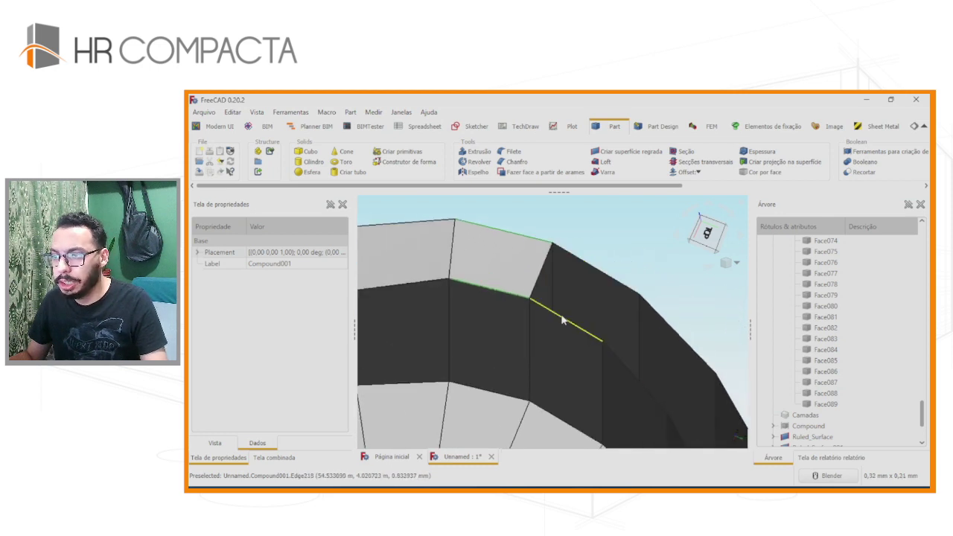
pyautogui.click(602, 275)
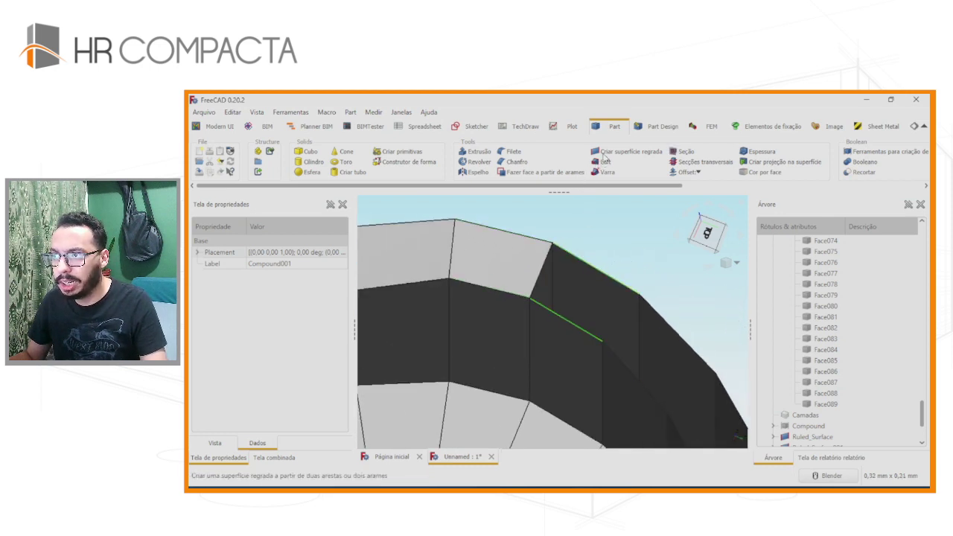
pyautogui.click(617, 154)
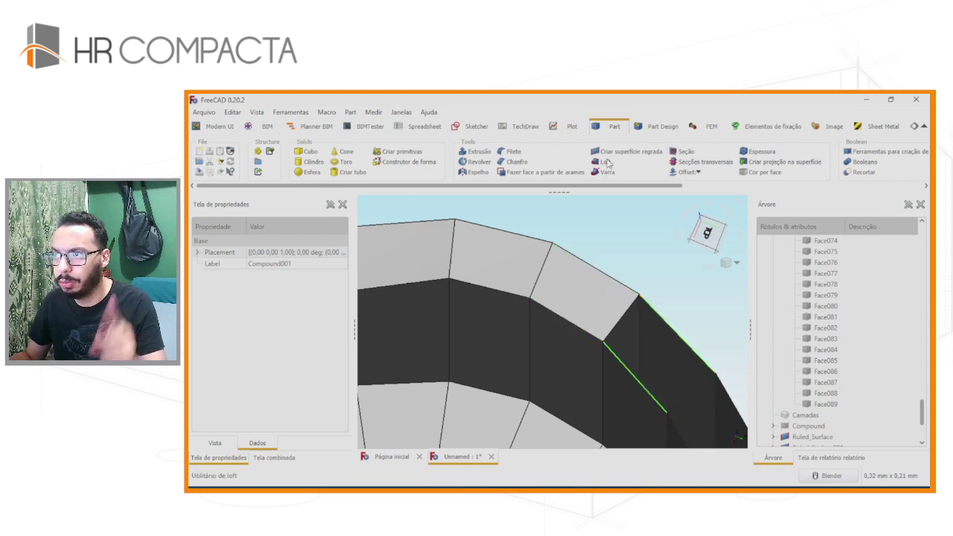
# Zoom and orbit to inspect the whole chair from the front.
pyautogui.scroll(-2, 601, 266)
pyautogui.scroll(-3, 602, 266)
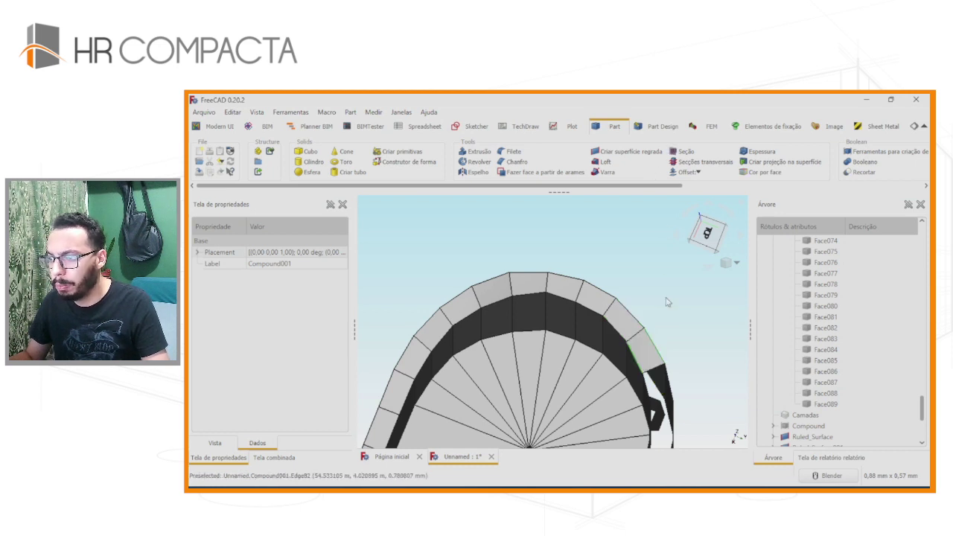
pyautogui.scroll(3, 647, 372)
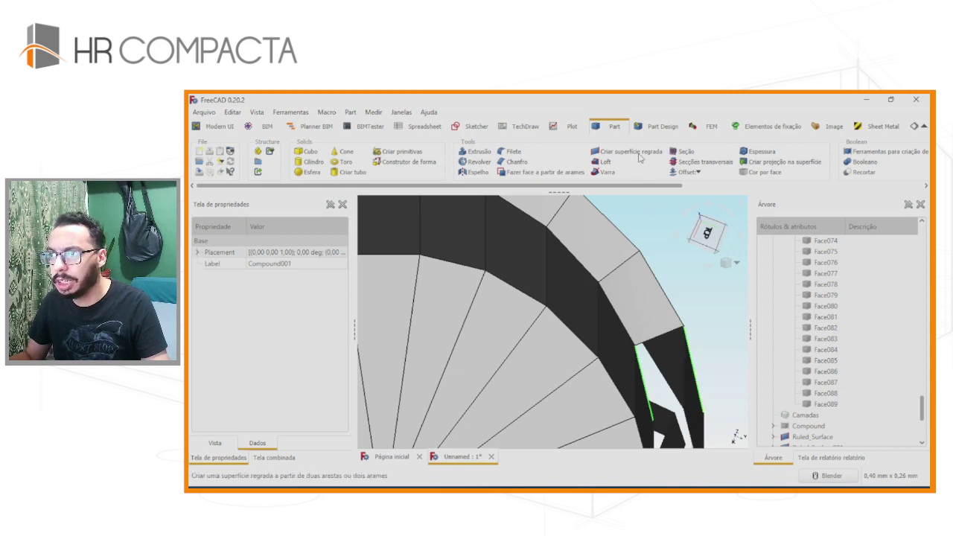
pyautogui.scroll(-2, 584, 296)
pyautogui.scroll(-2, 584, 296)
pyautogui.scroll(-1, 584, 296)
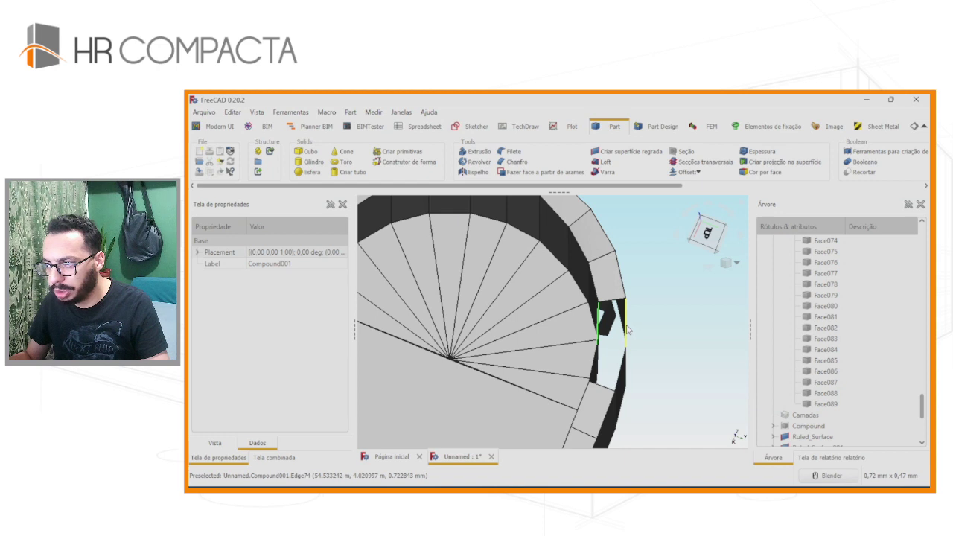
pyautogui.scroll(2, 597, 345)
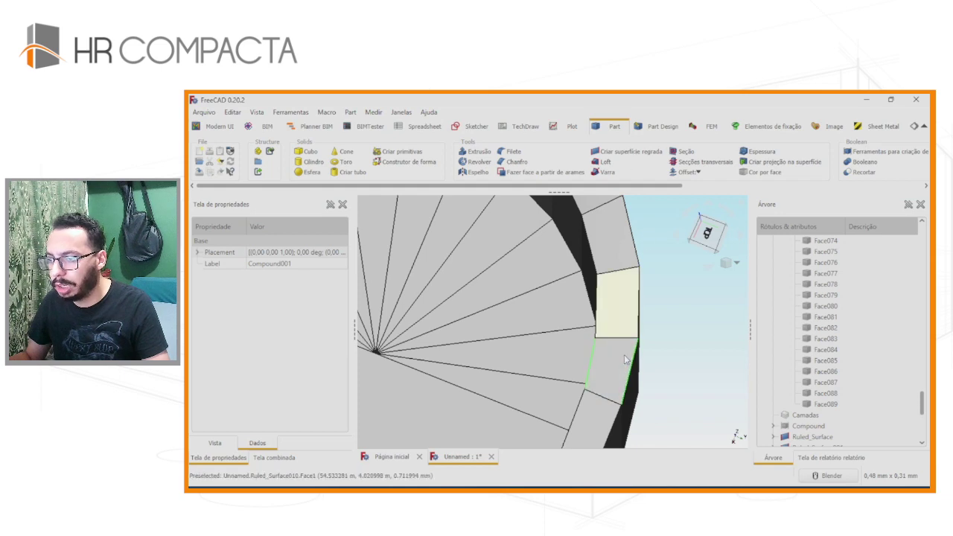
pyautogui.scroll(-3, 619, 370)
pyautogui.moveTo(620, 370); pyautogui.dragTo(846, 422, button='middle')
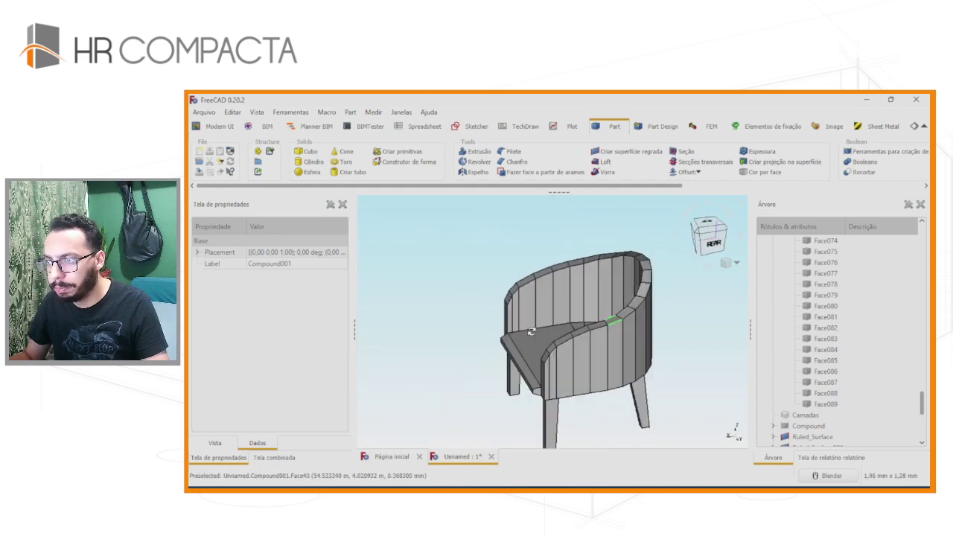
pyautogui.scroll(-3, 833, 428)
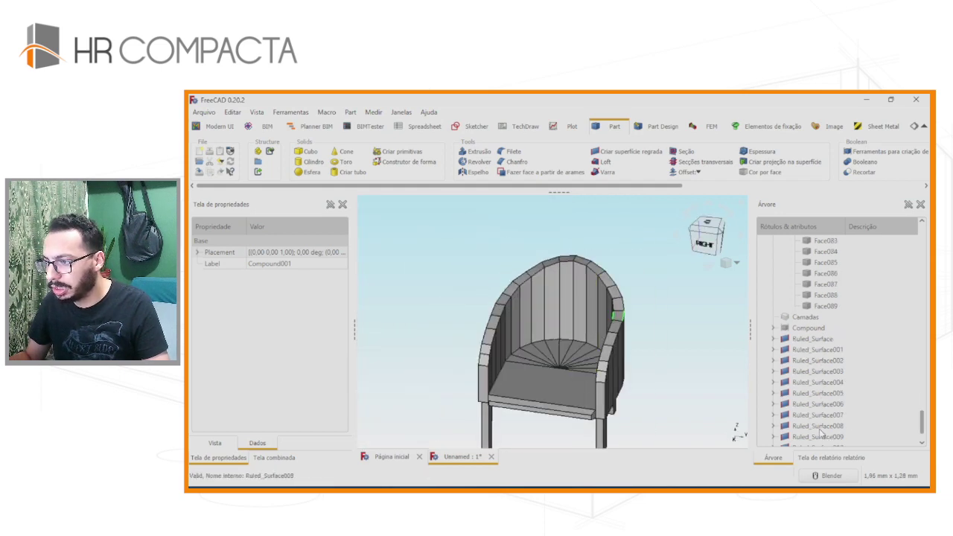
# Combine Ruled_Surface through Ruled_Surface011 into a compound in BIM and make a simple copy.
pyautogui.click(798, 339)
pyautogui.scroll(-1, 811, 366)
pyautogui.keyDown('shift'); pyautogui.click(808, 437); pyautogui.keyUp('shift')
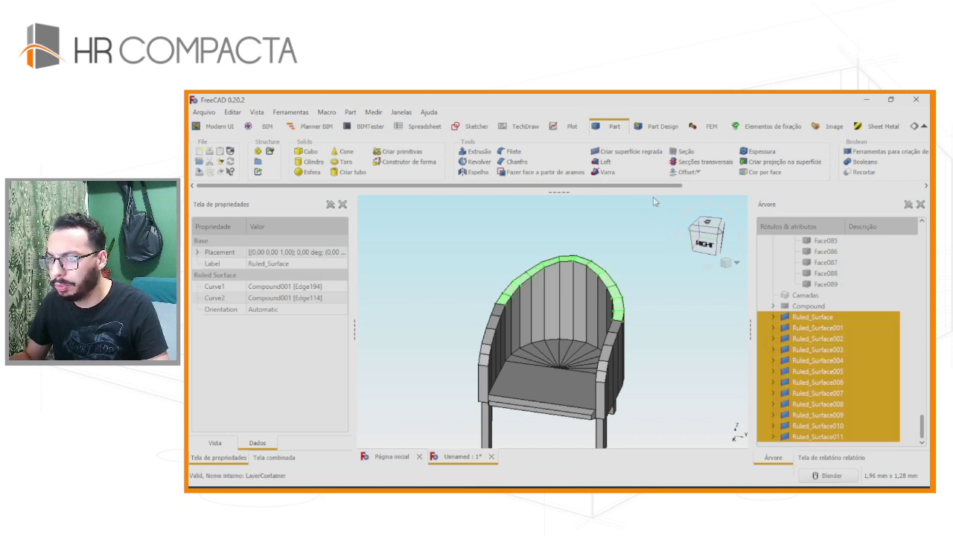
pyautogui.click(263, 134)
pyautogui.click(692, 153)
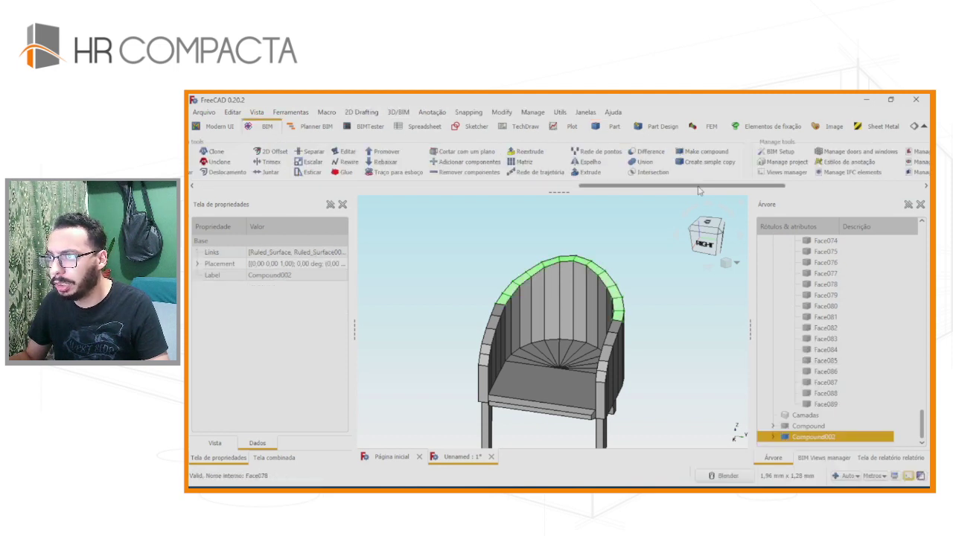
pyautogui.click(702, 169)
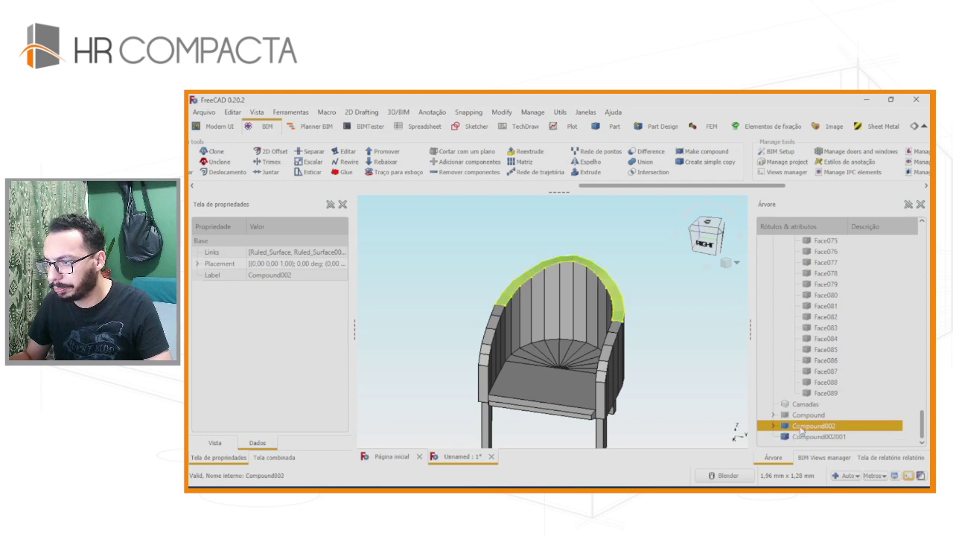
# Delete the copied compound Compound002001 in isometric view, then undo the deletion.
pyautogui.click(805, 436)
pyautogui.scroll(-2, 693, 367)
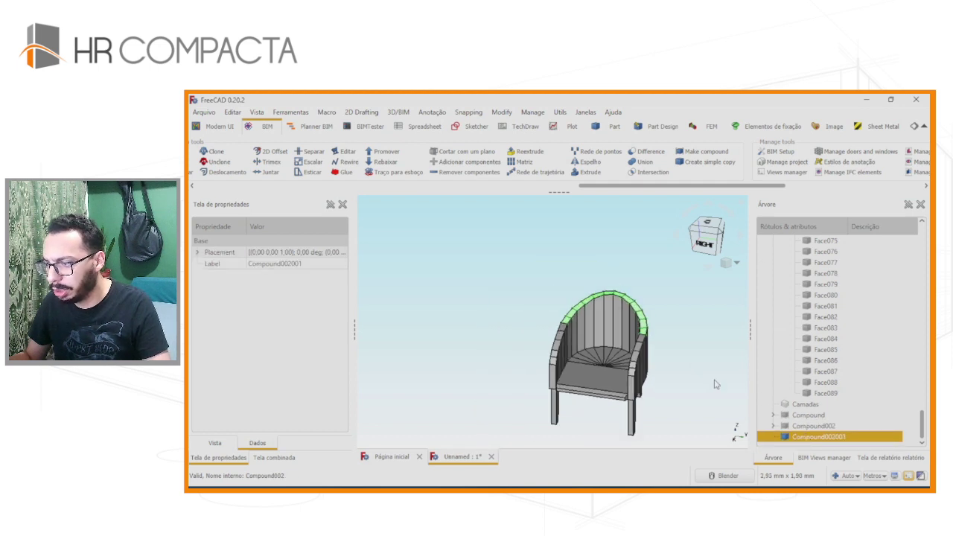
pyautogui.scroll(2, 685, 365)
pyautogui.click(658, 351)
pyautogui.press('0')
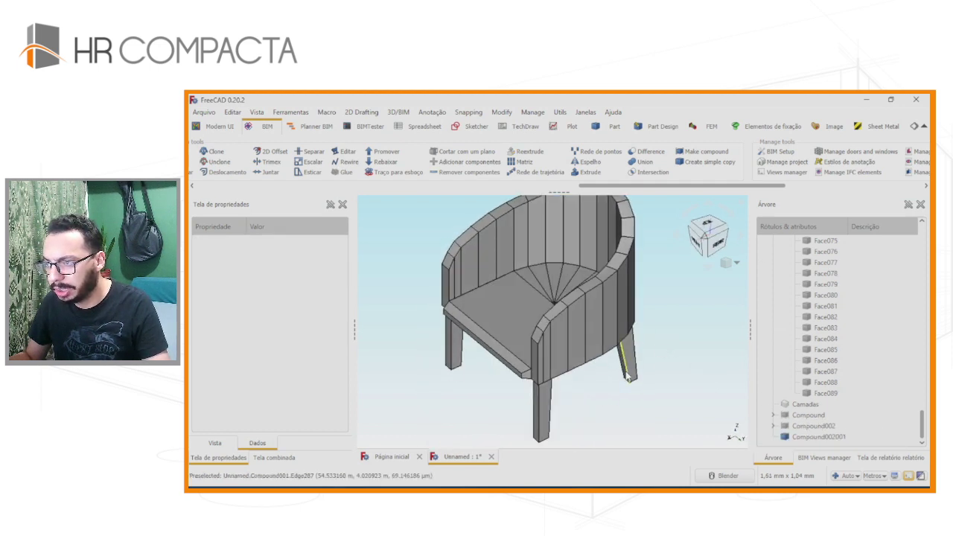
pyautogui.click(810, 437)
pyautogui.press('Delete')
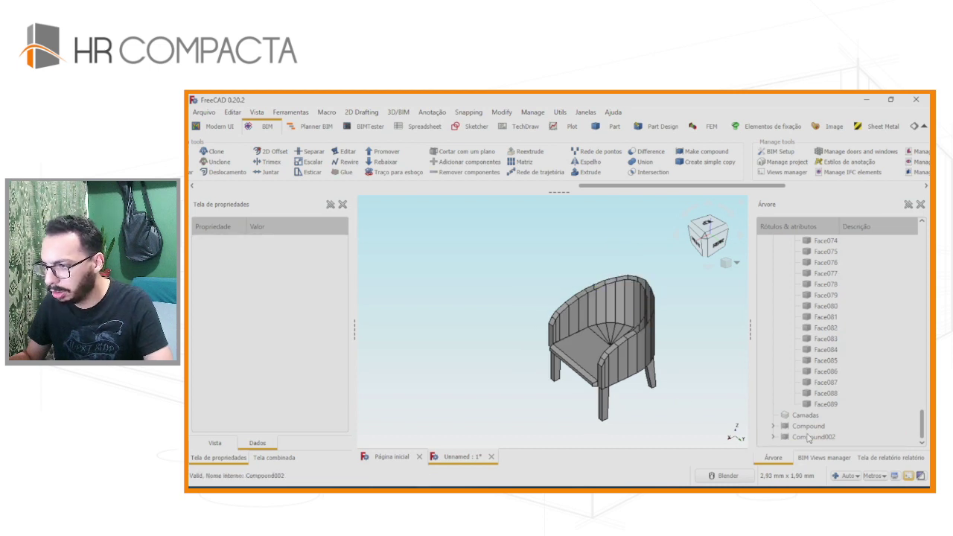
pyautogui.hotkey('ctrl', 'z')
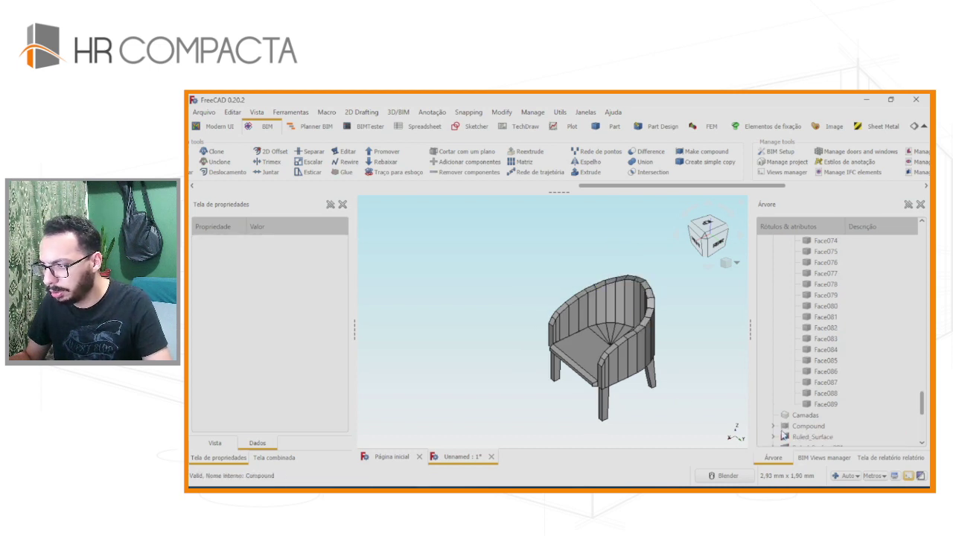
# Hide Compound001 nested inside the Ruled_Surface entry.
pyautogui.click(773, 437)
pyautogui.click(819, 349)
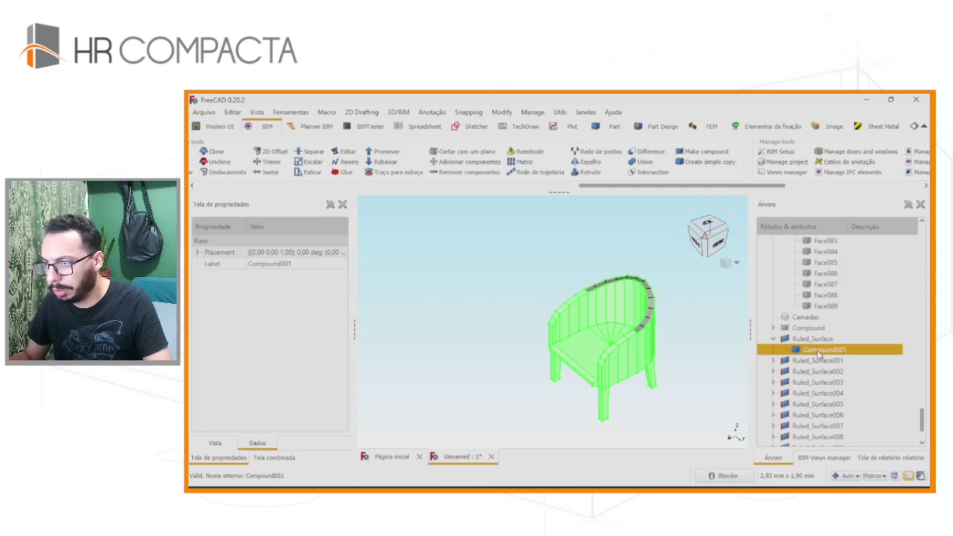
pyautogui.scroll(-1, 813, 387)
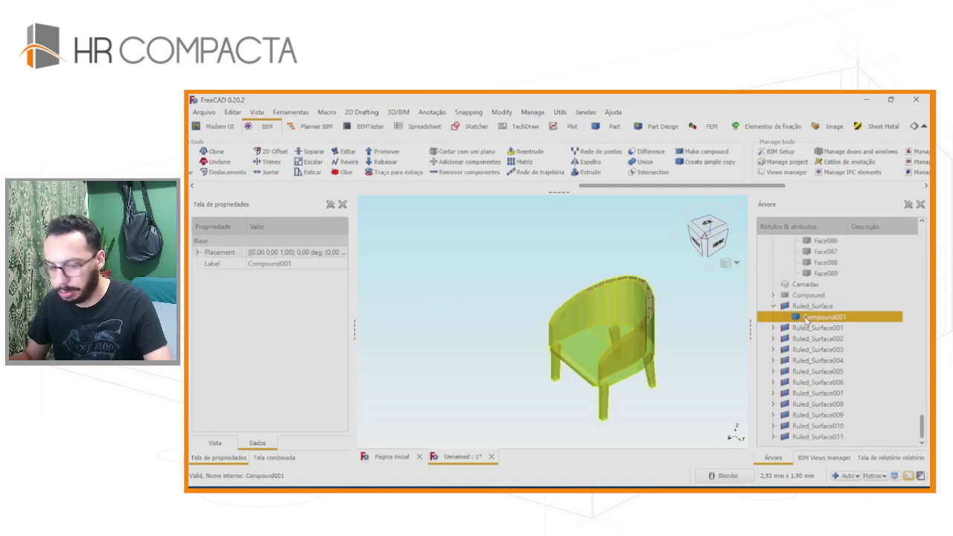
pyautogui.press('space')
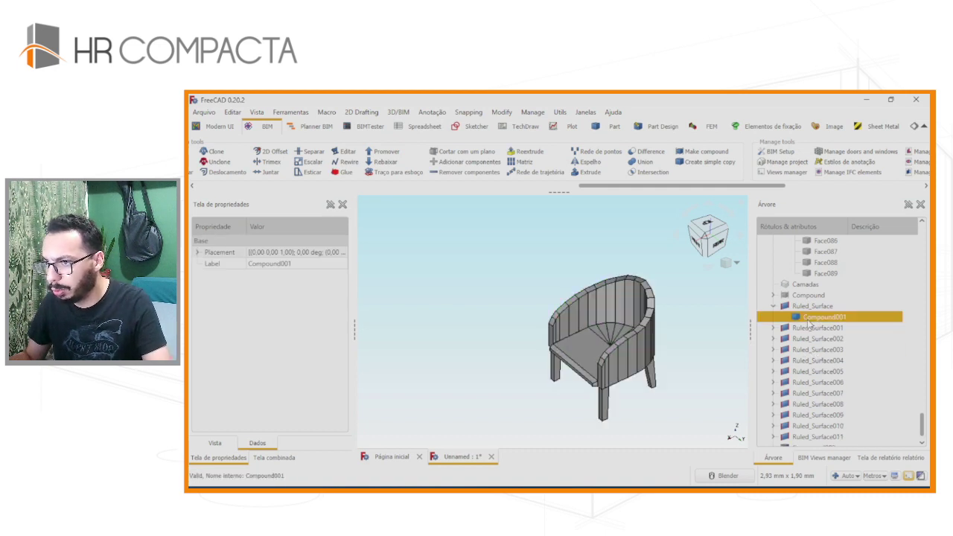
pyautogui.click(772, 305)
# Merge the first ruled surface through Compound002 into Compound003, copy it as Compound003001, and hide the original.
pyautogui.click(811, 306)
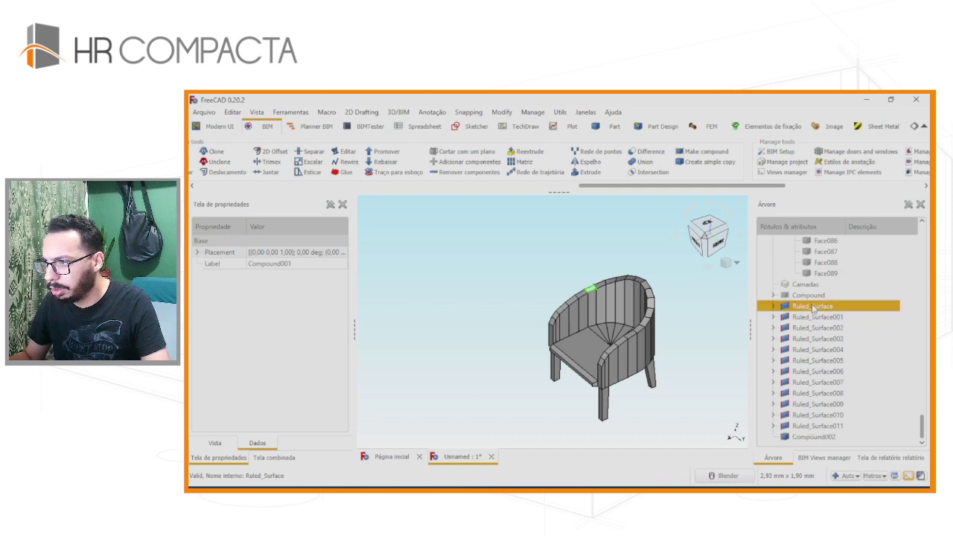
pyautogui.keyDown('shift'); pyautogui.click(812, 437); pyautogui.keyUp('shift')
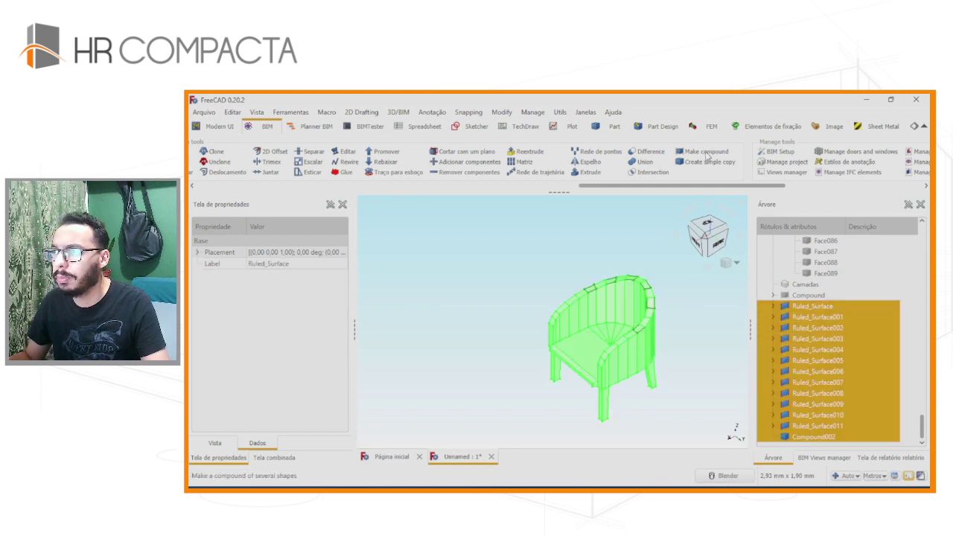
pyautogui.click(706, 151)
pyautogui.click(803, 439)
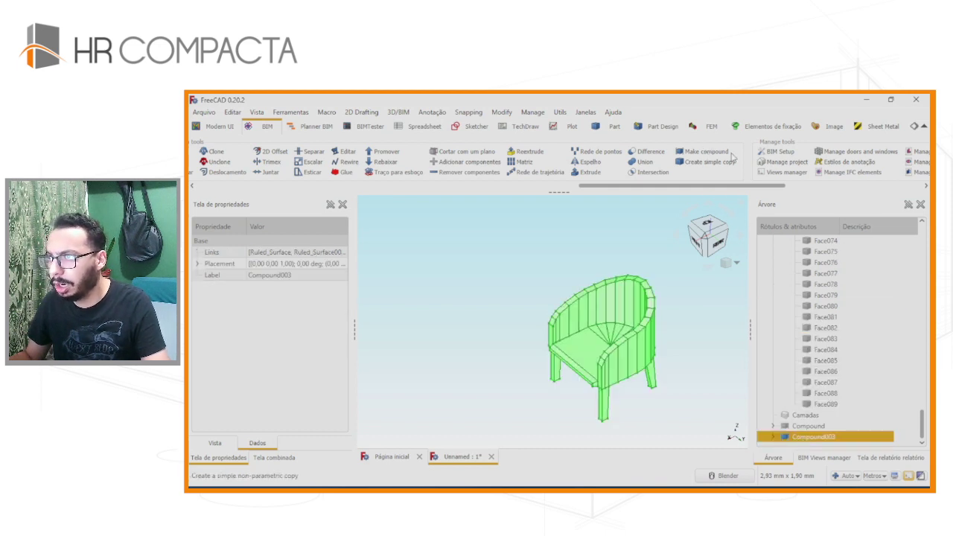
pyautogui.click(717, 163)
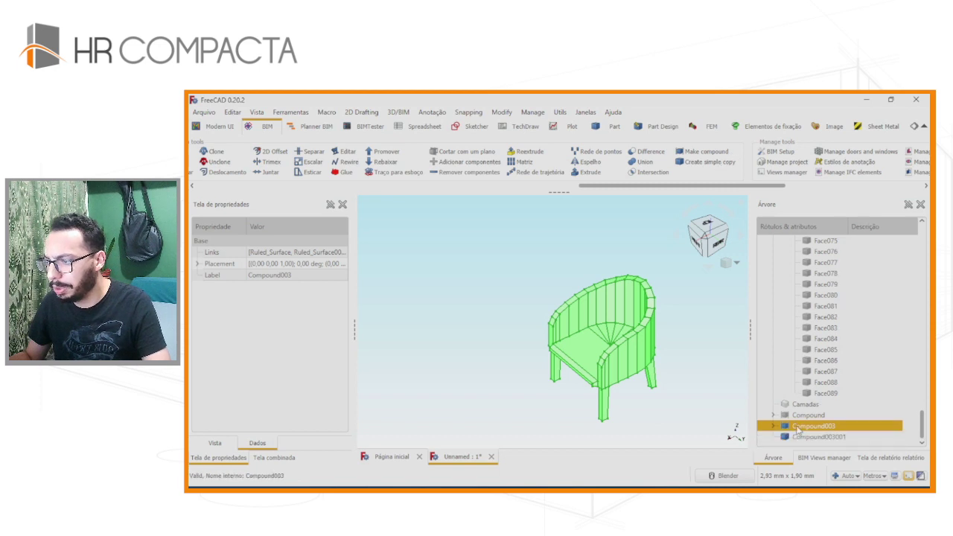
pyautogui.press('space')
pyautogui.click(807, 438)
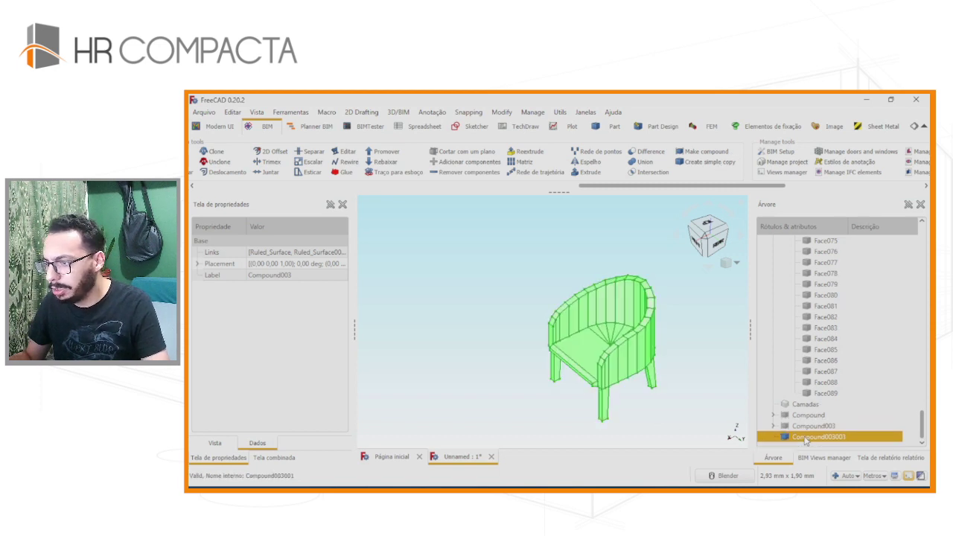
# Set the copy's Line Width and Point Size to 1.
pyautogui.click(216, 443)
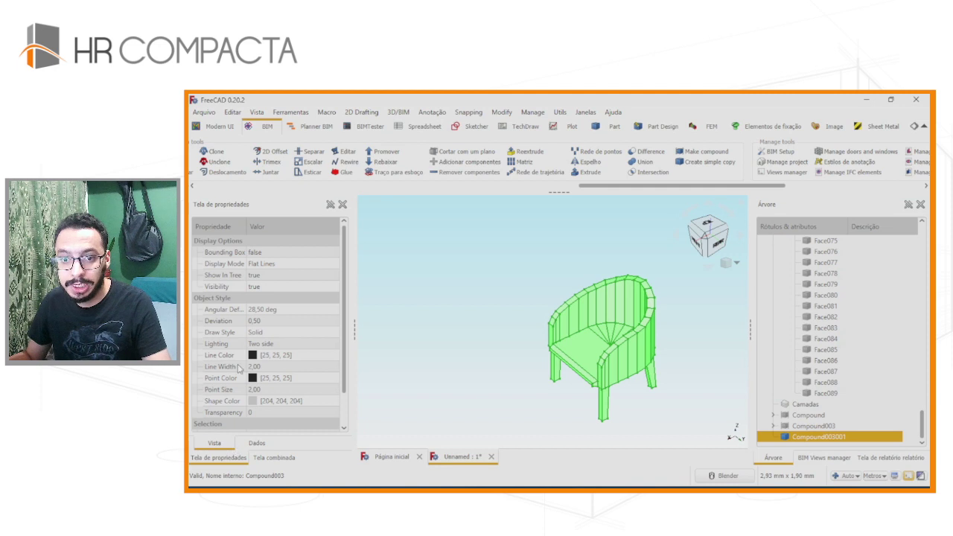
pyautogui.click(269, 364)
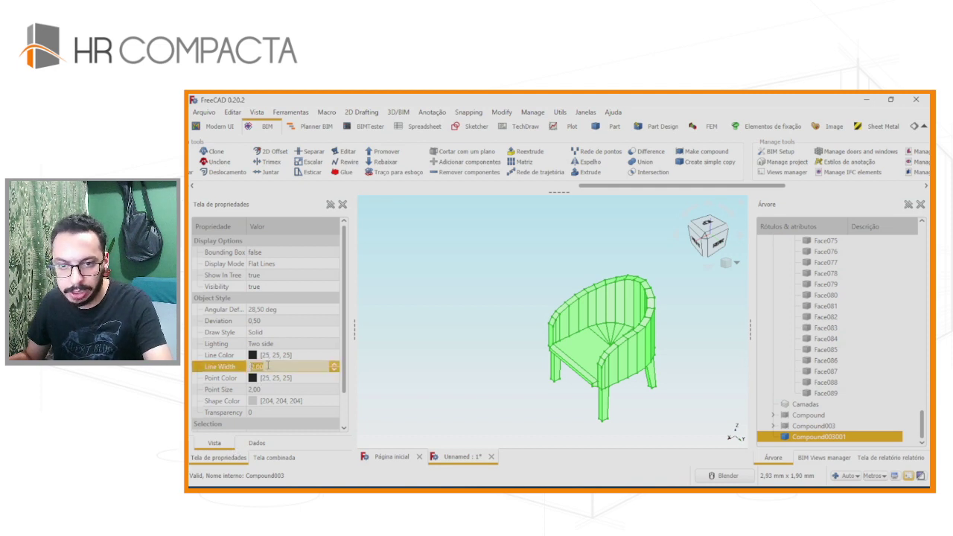
pyautogui.write('1')
pyautogui.click(266, 389)
pyautogui.write('1')
pyautogui.click(276, 359)
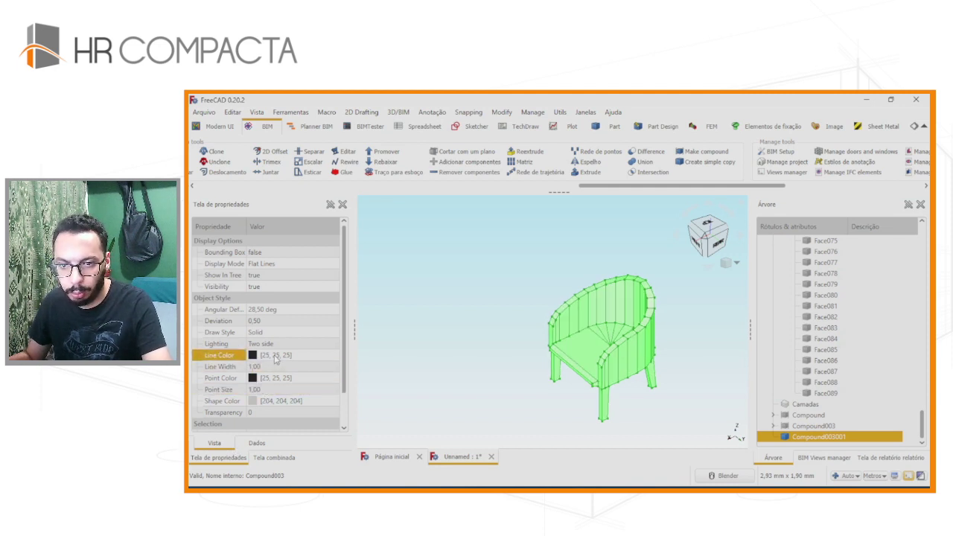
# Set the Line Color and Point Color to orange (255, 124, 0).
pyautogui.click(275, 360)
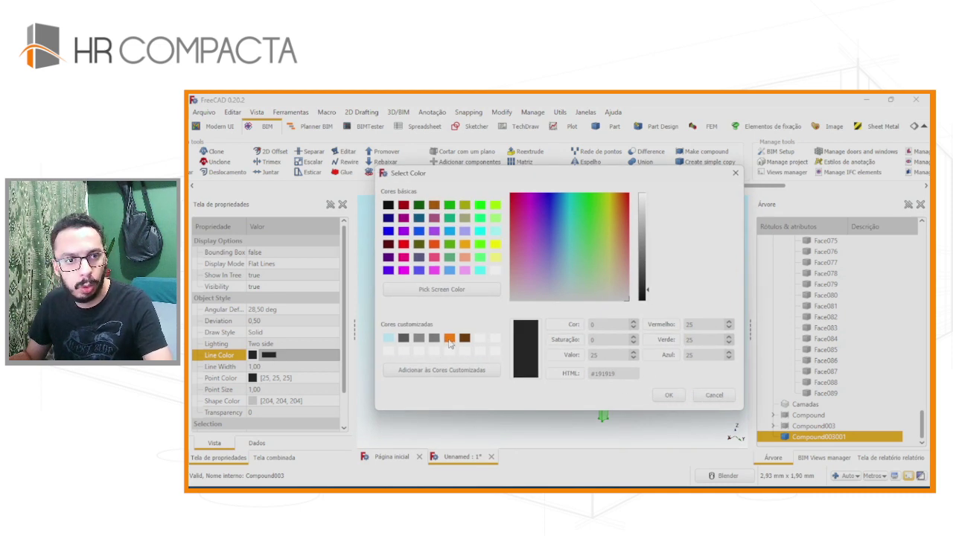
pyautogui.click(449, 339)
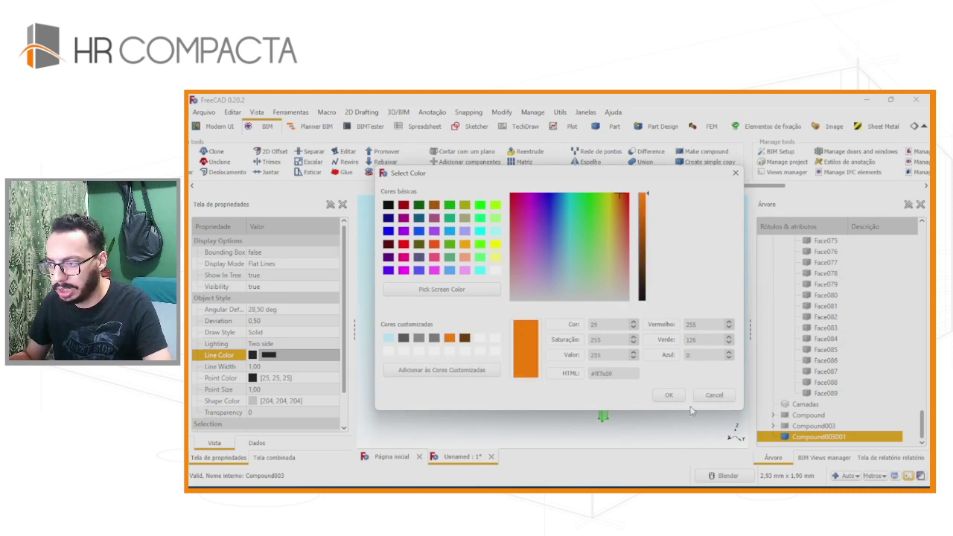
pyautogui.click(668, 394)
pyautogui.click(285, 381)
pyautogui.click(283, 380)
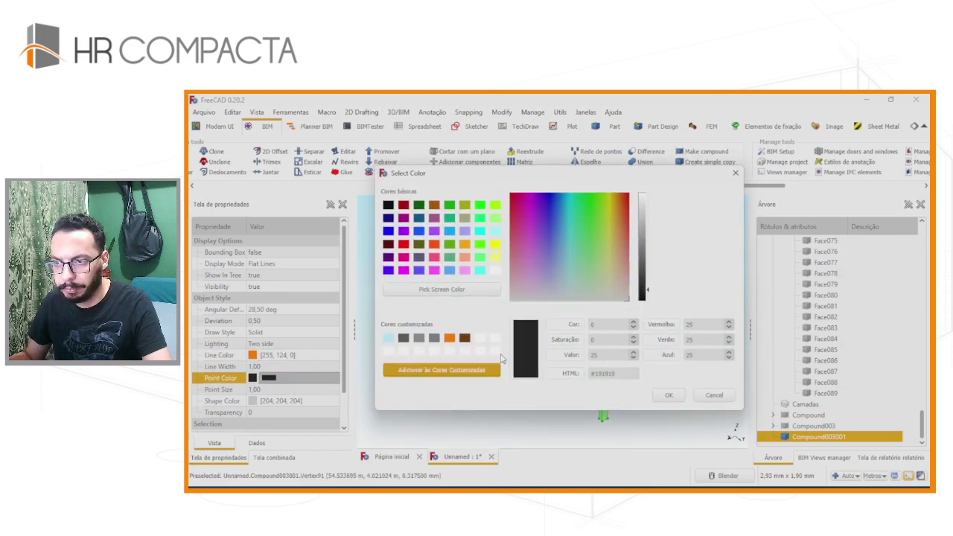
pyautogui.click(449, 338)
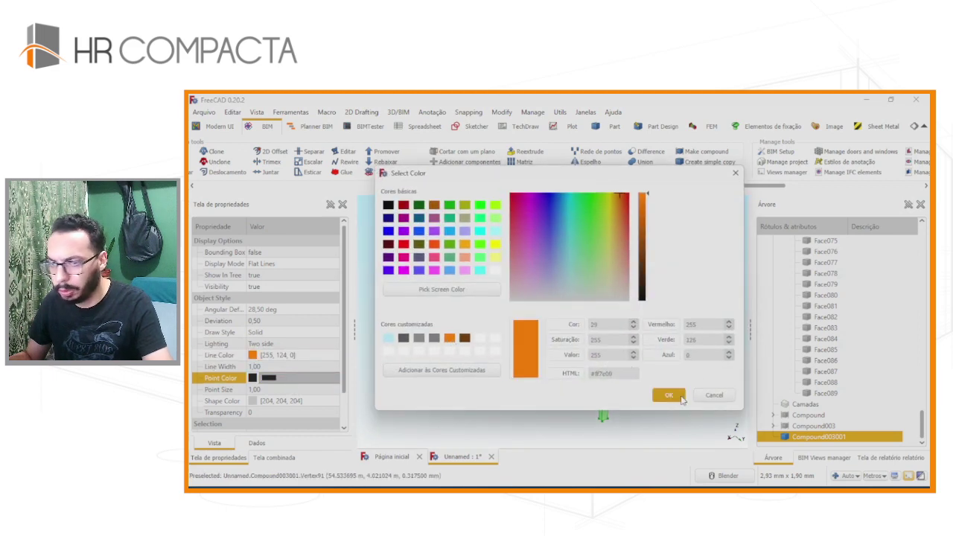
pyautogui.click(669, 394)
# Make the Shape Color orange too and view the orange chair.
pyautogui.click(286, 403)
pyautogui.click(285, 403)
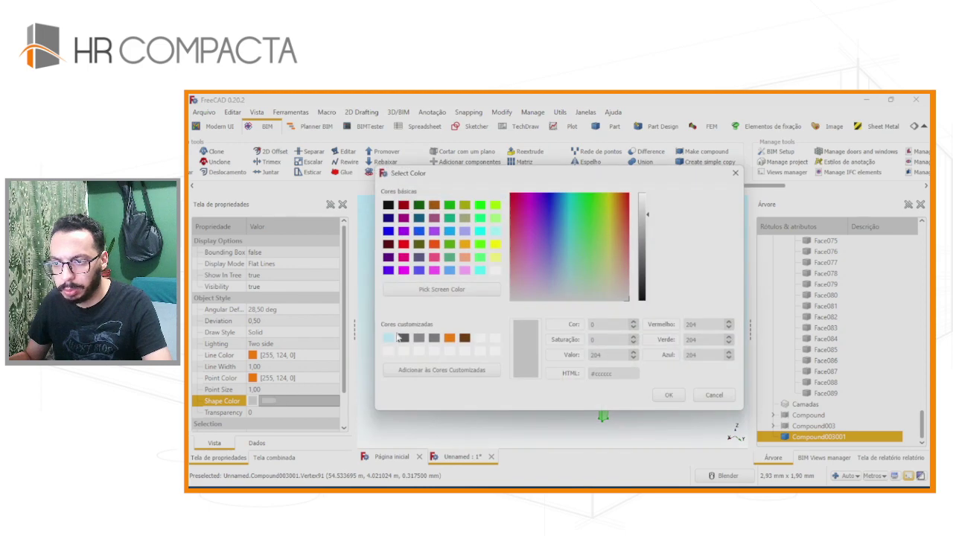
pyautogui.click(449, 339)
pyautogui.click(668, 394)
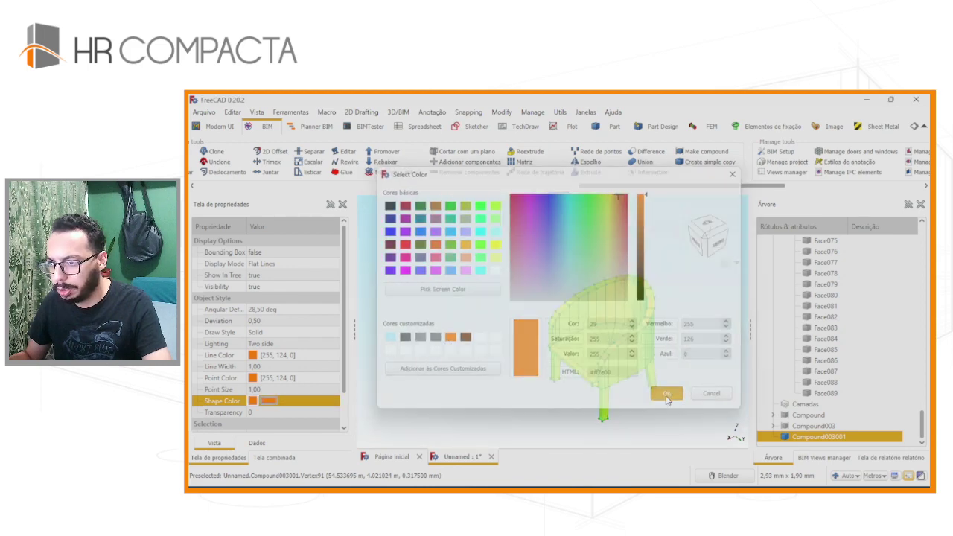
pyautogui.click(650, 397)
pyautogui.moveTo(640, 402); pyautogui.dragTo(581, 413, button='middle')
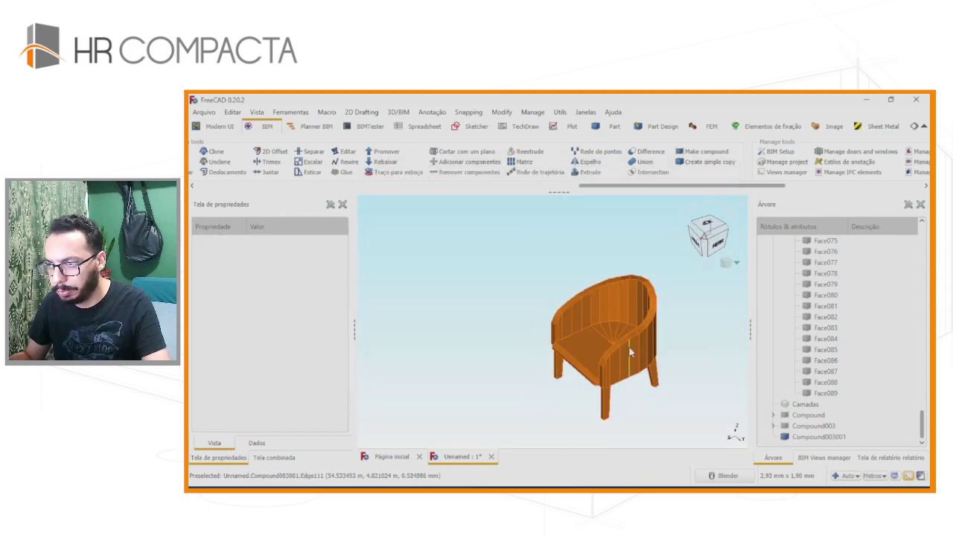
# Enable the Workbench toolbar and reselect BIM from its workbench list.
pyautogui.scroll(3, 567, 418)
pyautogui.rightClick(657, 115)
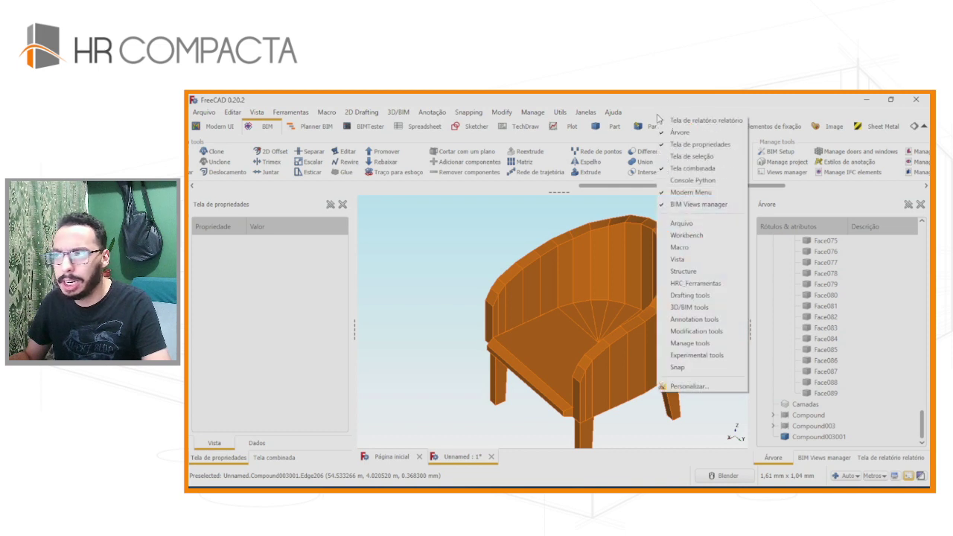
pyautogui.click(677, 237)
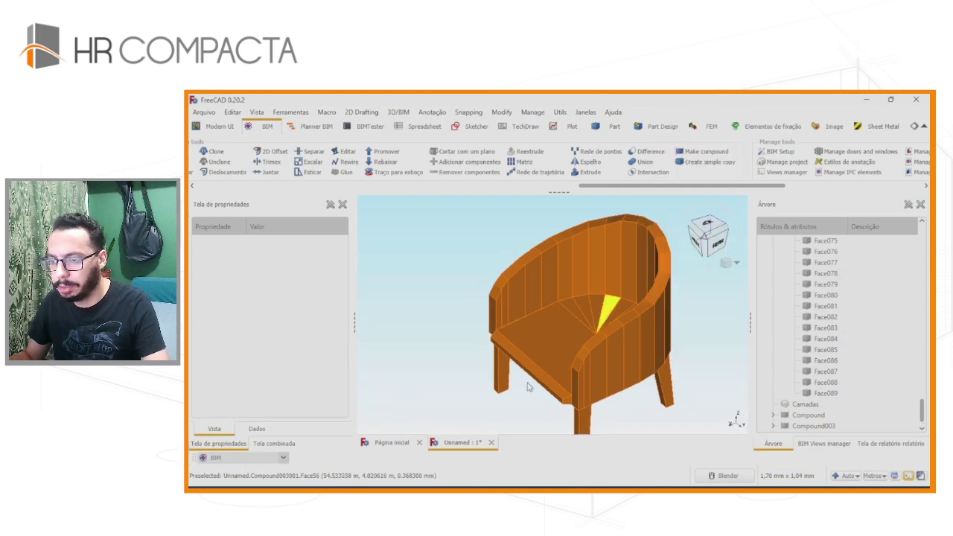
pyautogui.rightClick(345, 463)
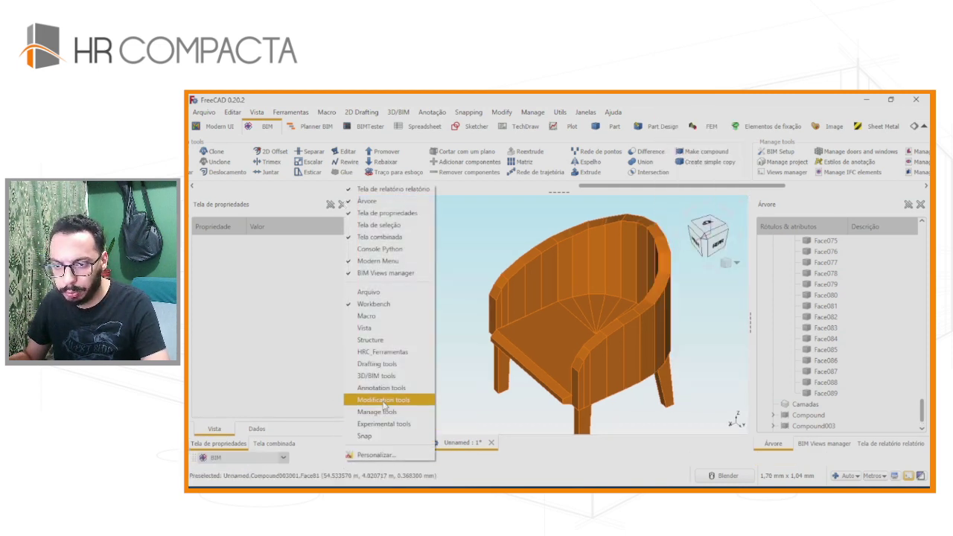
pyautogui.click(272, 459)
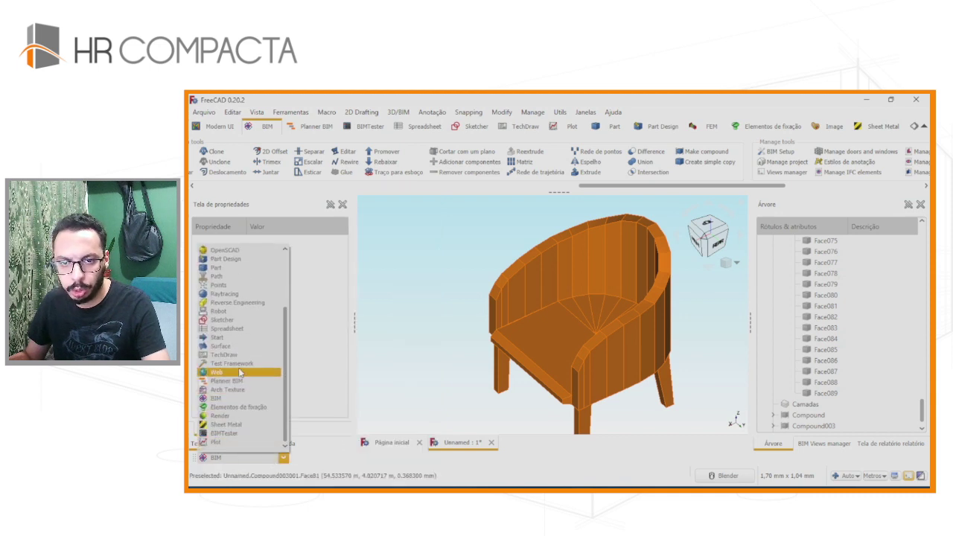
pyautogui.click(228, 344)
pyautogui.click(250, 459)
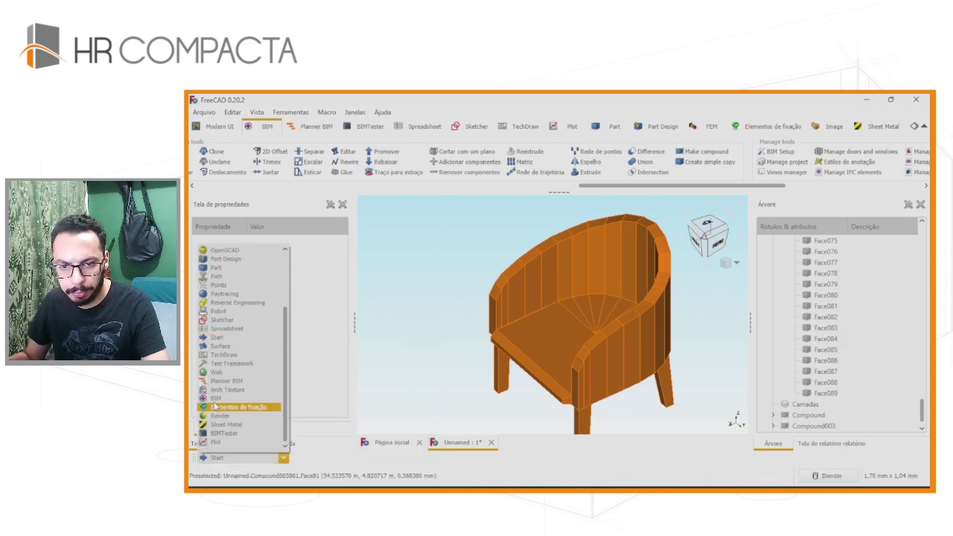
pyautogui.click(240, 395)
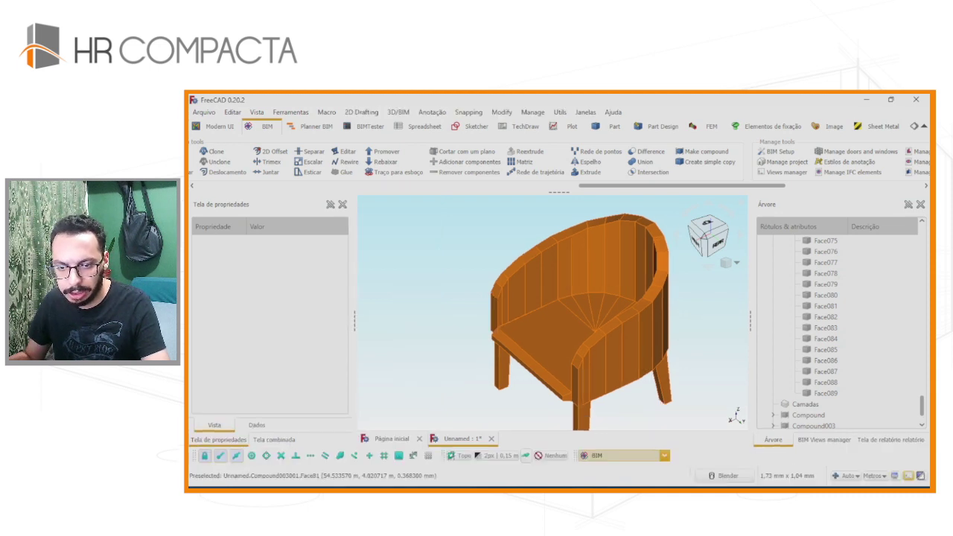
# Enable the View toolbar and set the draw style to Sombreado (shaded without edges).
pyautogui.rightClick(690, 463)
pyautogui.click(717, 352)
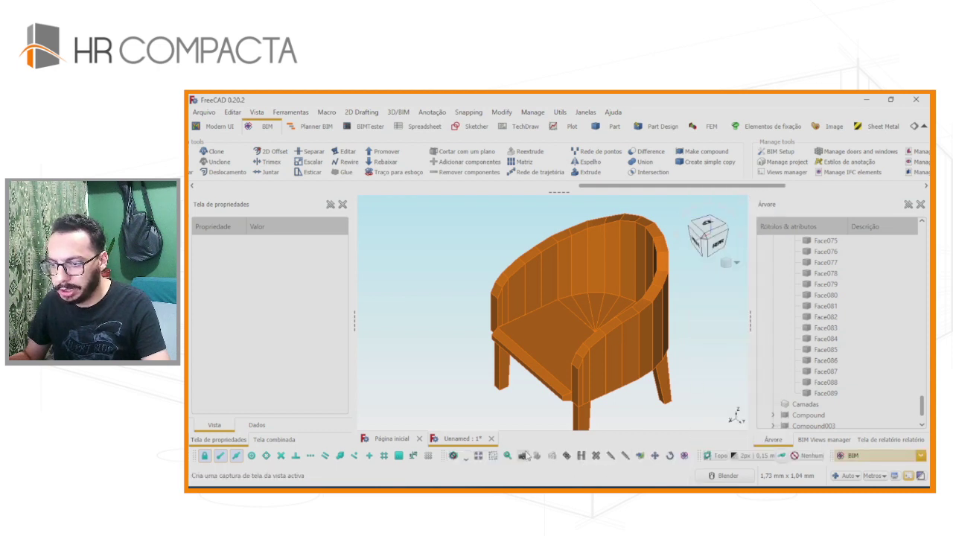
pyautogui.click(464, 457)
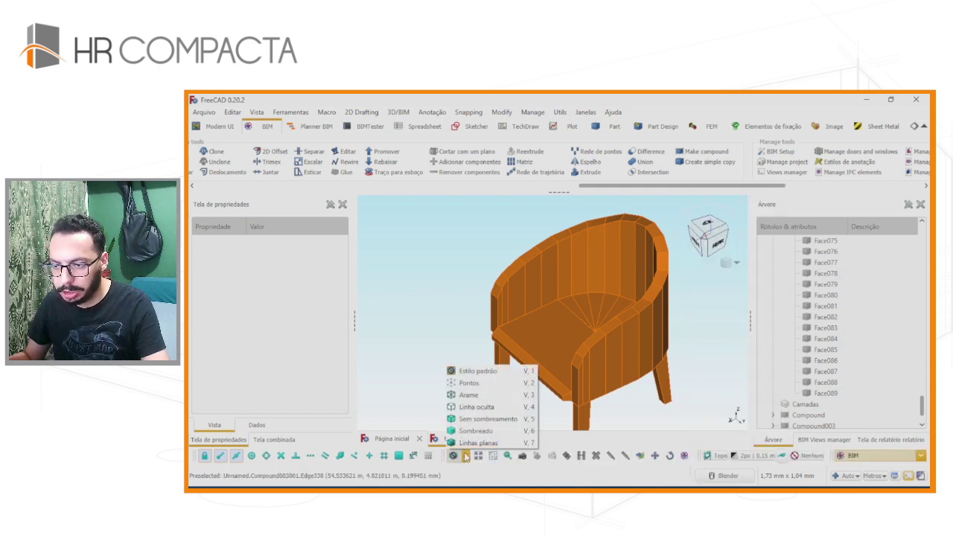
pyautogui.click(475, 430)
pyautogui.moveTo(476, 372); pyautogui.dragTo(609, 355, button='middle')
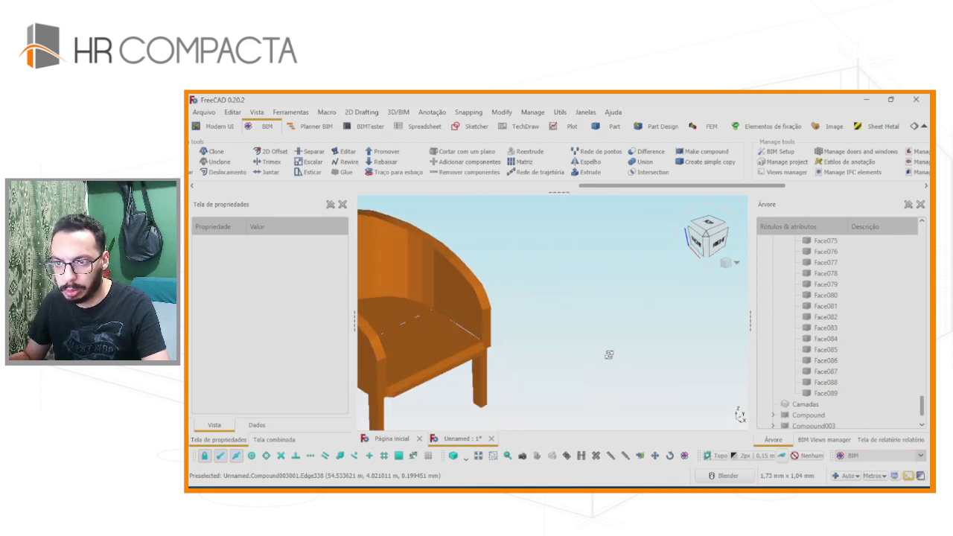
pyautogui.scroll(-3, 580, 361)
pyautogui.scroll(-3, 536, 369)
pyautogui.scroll(-2, 499, 376)
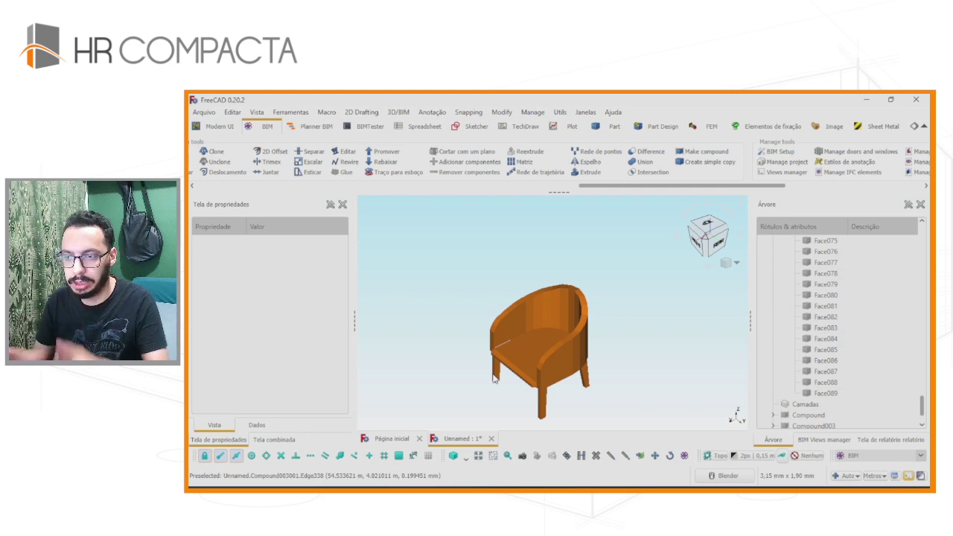
# Close the chair document discarding changes, then choose Arquivo > Importar.
pyautogui.scroll(5, 513, 328)
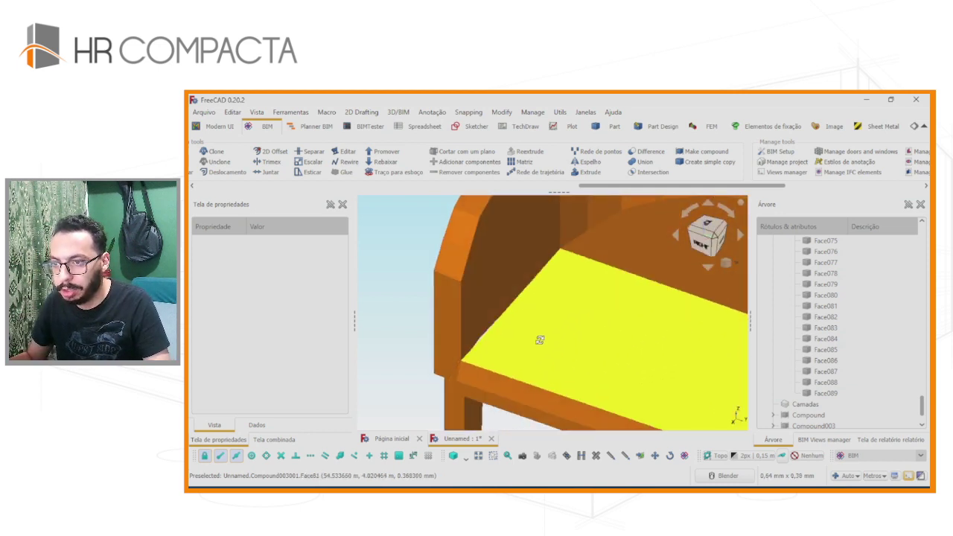
pyautogui.scroll(-3, 538, 335)
pyautogui.scroll(-4, 592, 335)
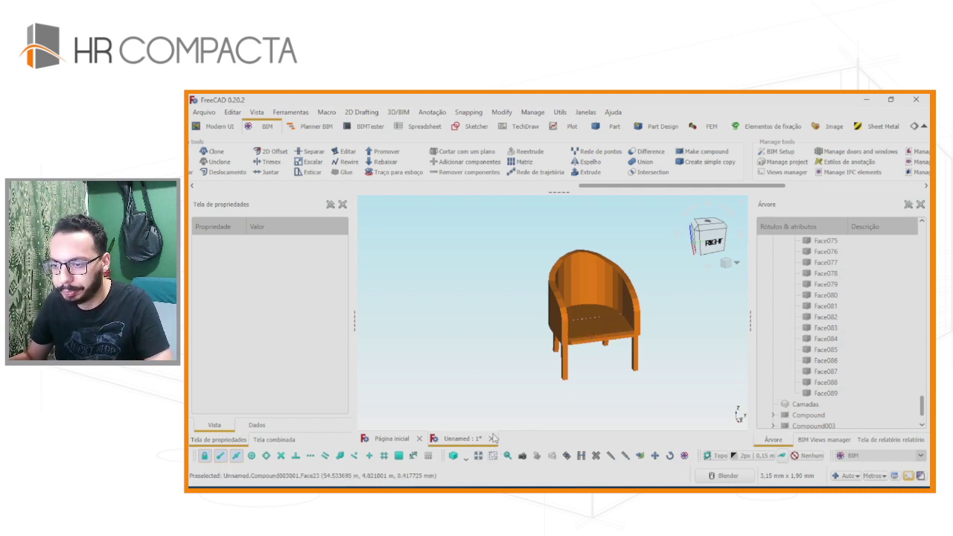
pyautogui.click(492, 439)
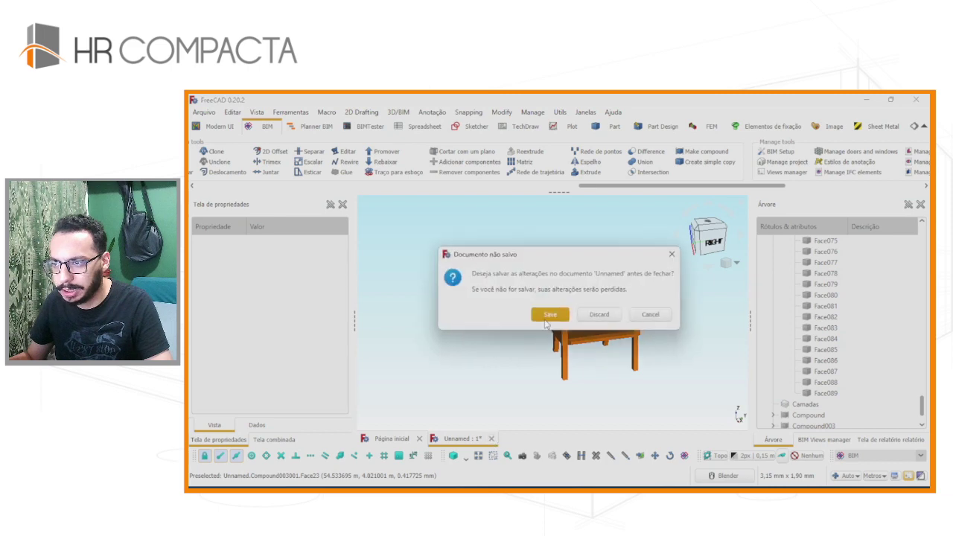
pyautogui.click(587, 320)
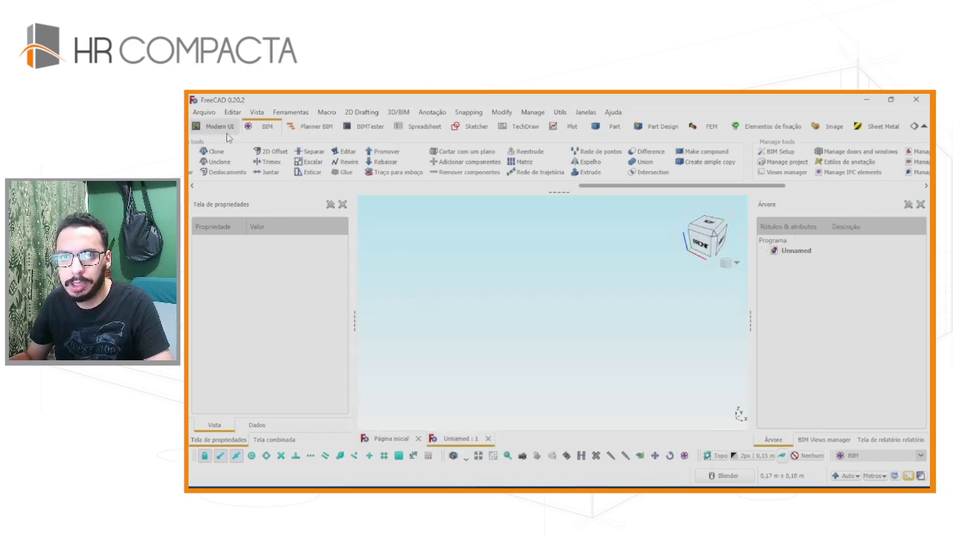
pyautogui.click(203, 111)
pyautogui.click(226, 256)
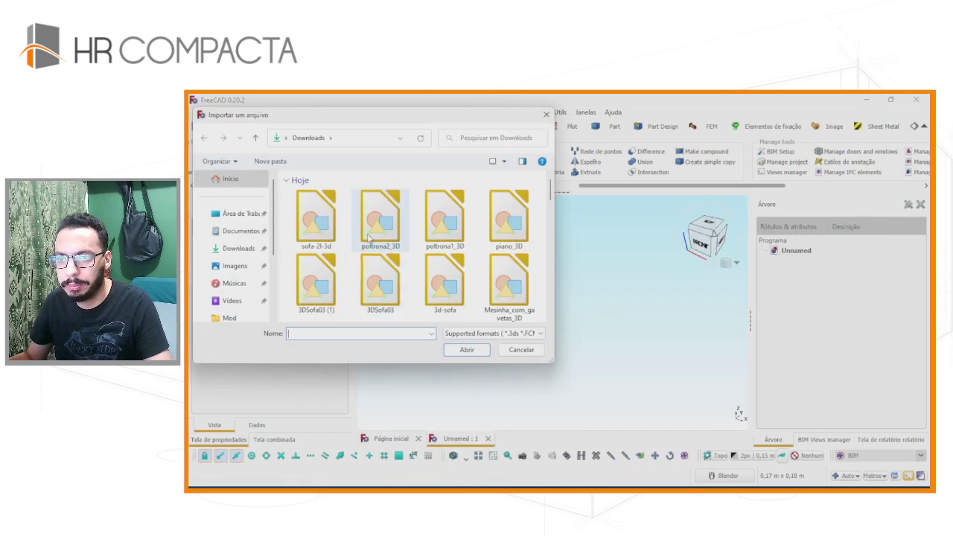
# Import poltrona1_3D and show the armchair in isometric view.
pyautogui.doubleClick(441, 223)
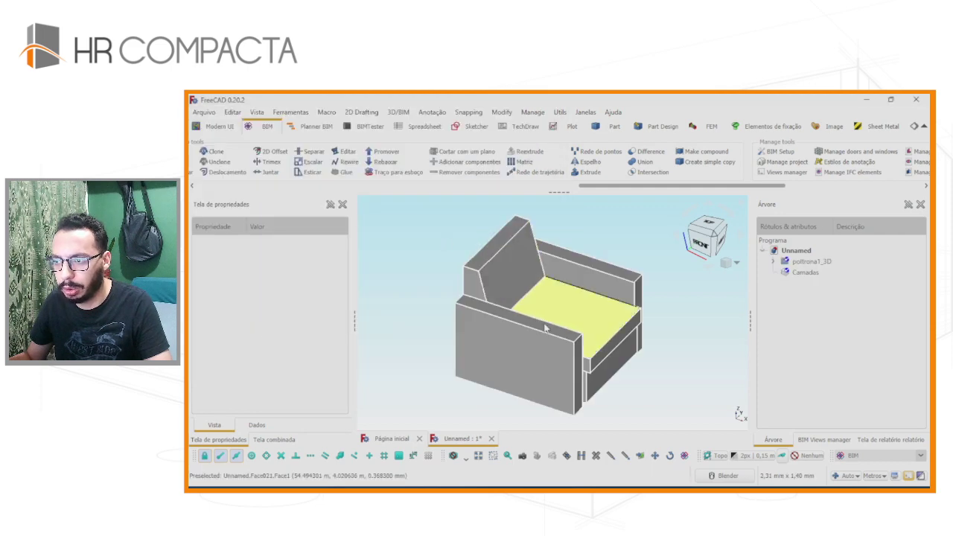
pyautogui.moveTo(550, 320)
pyautogui.mouseDown(button='middle')
pyautogui.moveTo(466, 305)
pyautogui.moveTo(488, 308)
pyautogui.mouseUp(button='middle')
pyautogui.press('0')
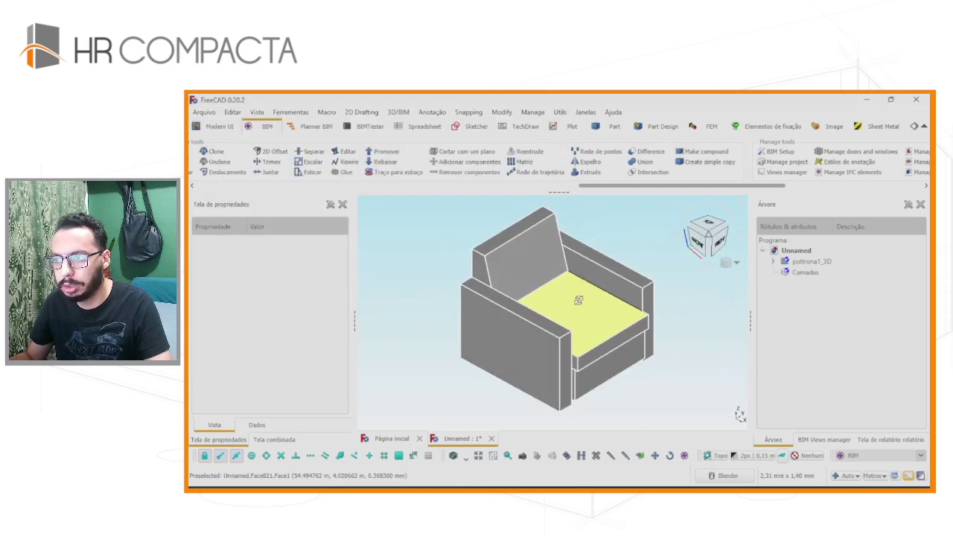
pyautogui.scroll(-3, 579, 303)
pyautogui.scroll(3, 579, 302)
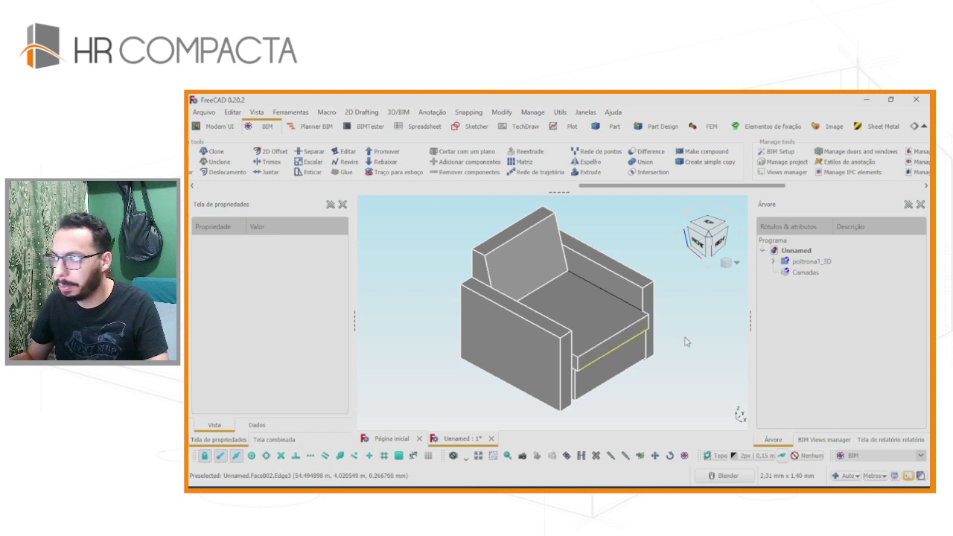
# Expand Camadas and layer 0, then select all Face items Face through Face021.
pyautogui.click(791, 273)
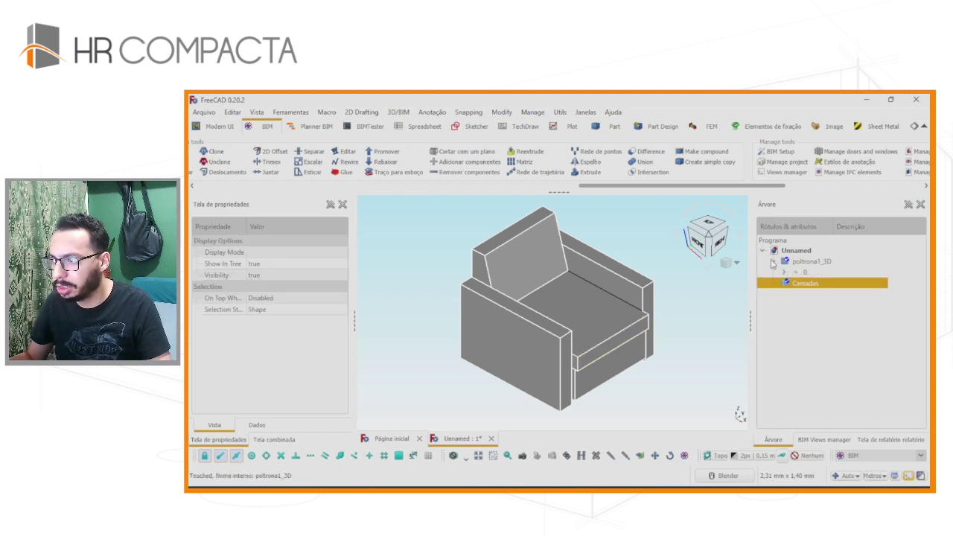
pyautogui.click(785, 274)
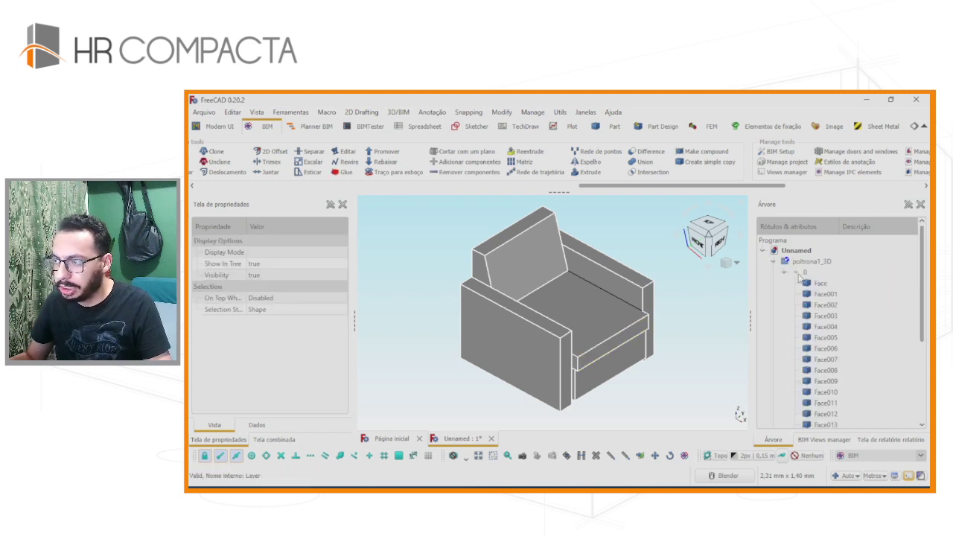
pyautogui.click(798, 274)
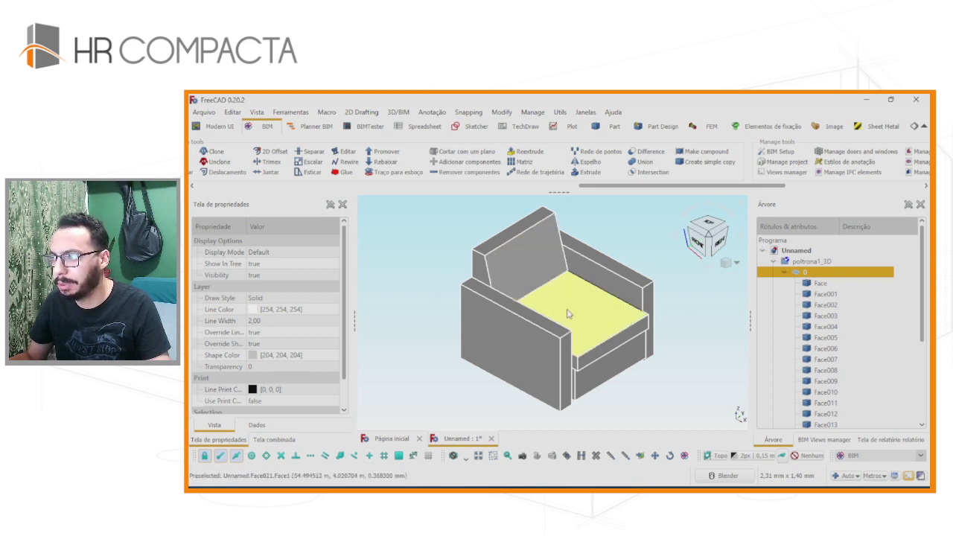
pyautogui.click(390, 301)
pyautogui.scroll(-2, 406, 330)
pyautogui.scroll(5, 415, 366)
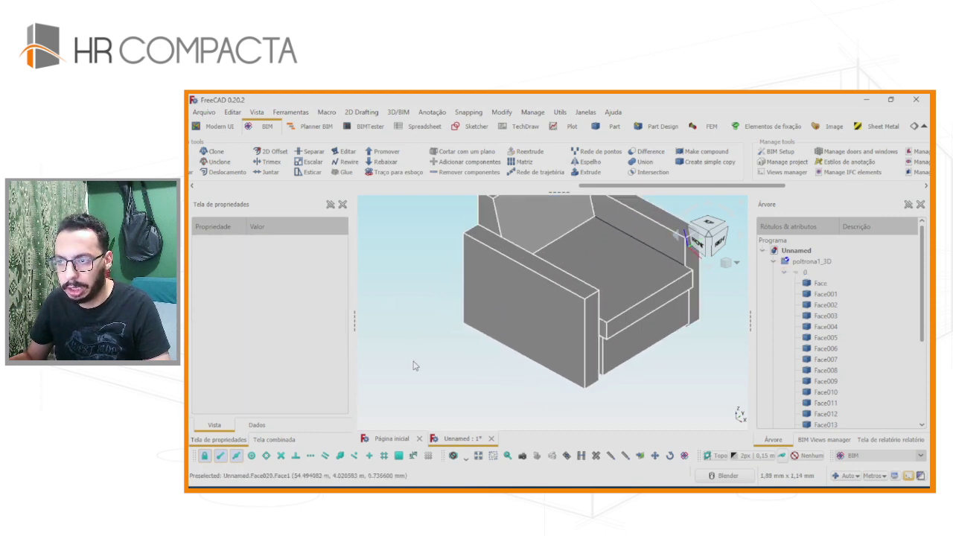
pyautogui.scroll(-3, 415, 365)
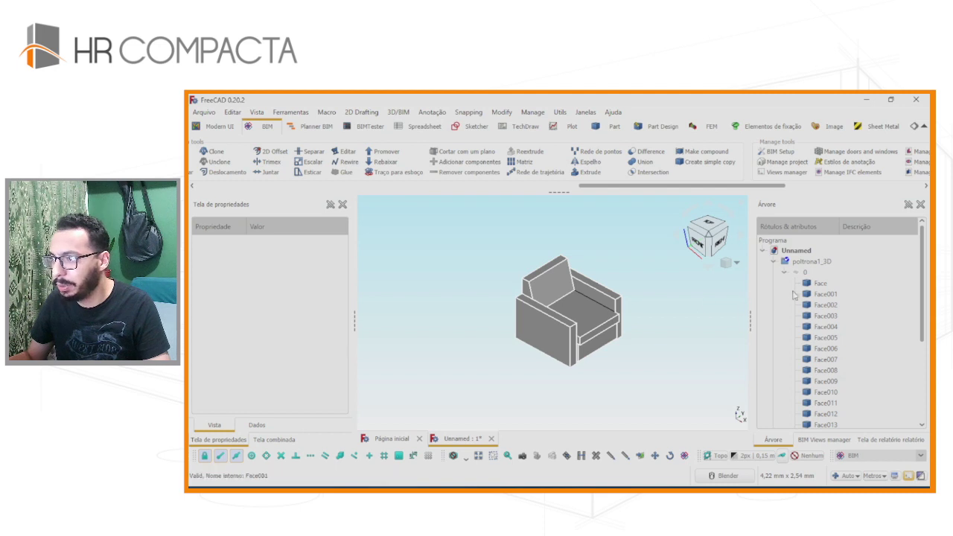
pyautogui.click(825, 282)
pyautogui.scroll(-3, 806, 362)
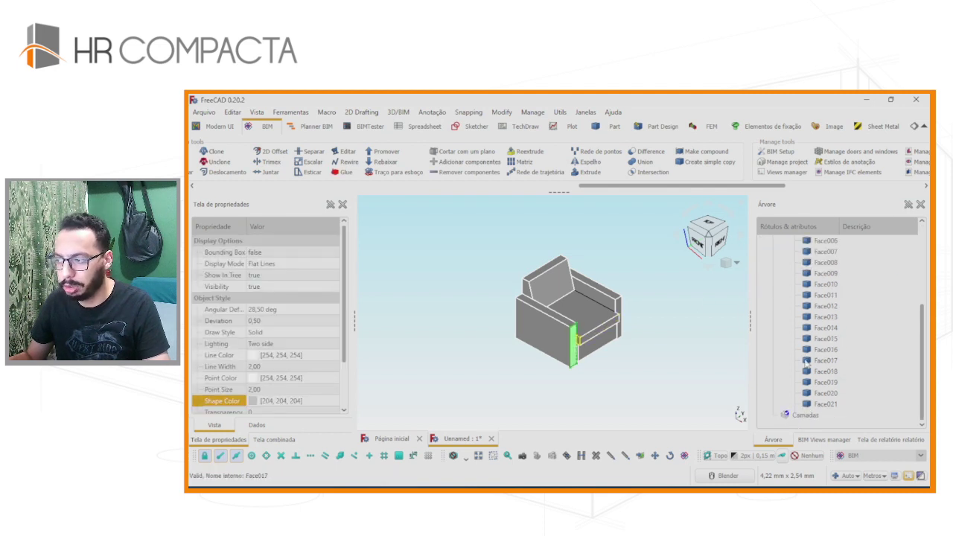
pyautogui.keyDown('shift'); pyautogui.click(825, 404); pyautogui.keyUp('shift')
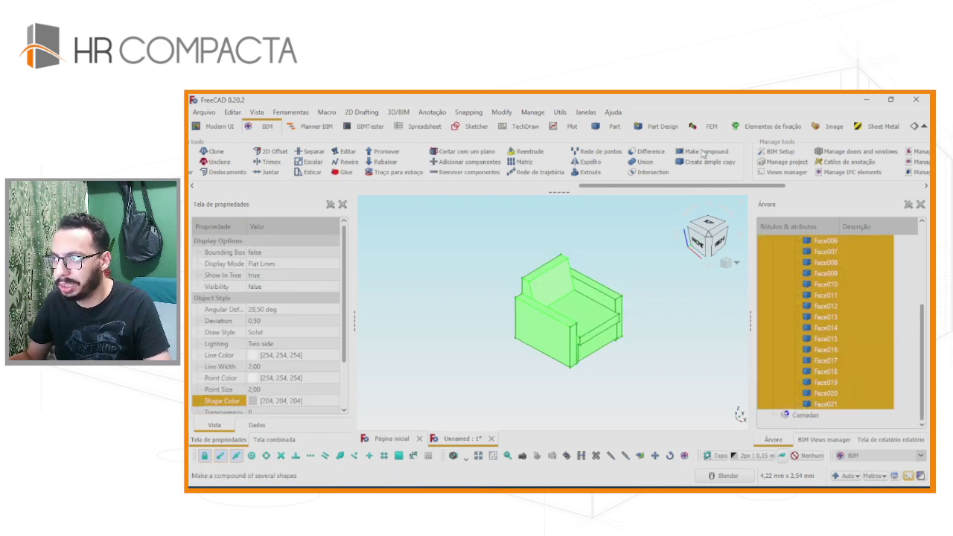
# Merge the faces into Compound, make the simple copy Compound001, and hide Compound.
pyautogui.click(702, 153)
pyautogui.click(801, 427)
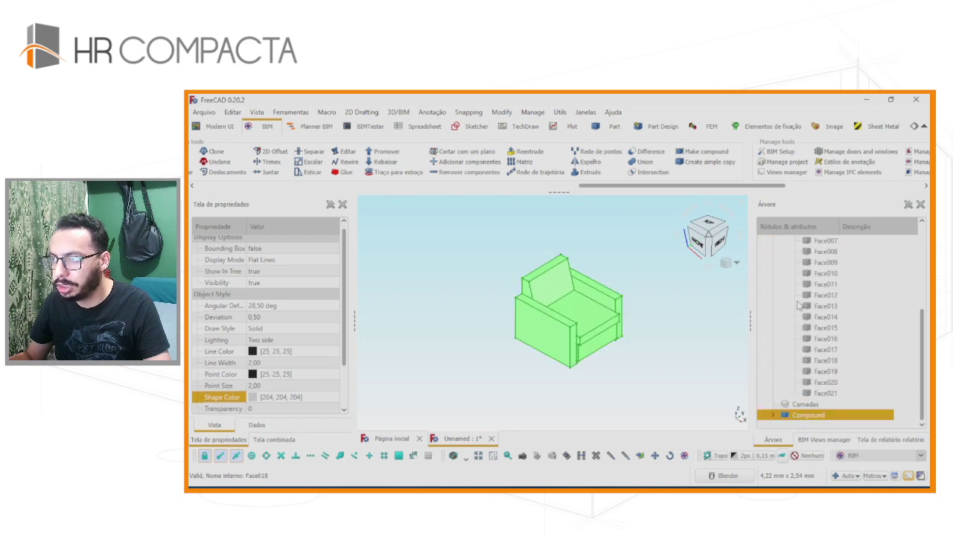
pyautogui.click(690, 165)
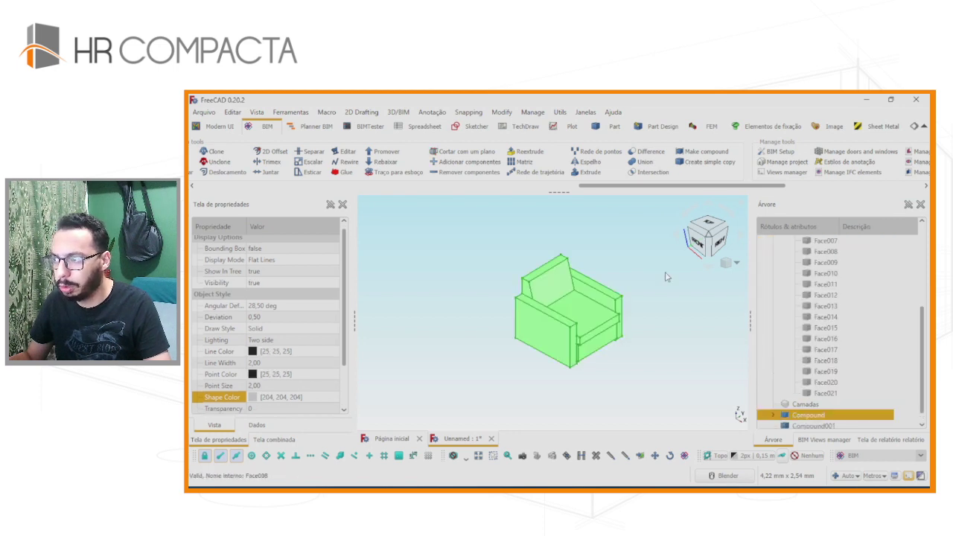
pyautogui.press('space')
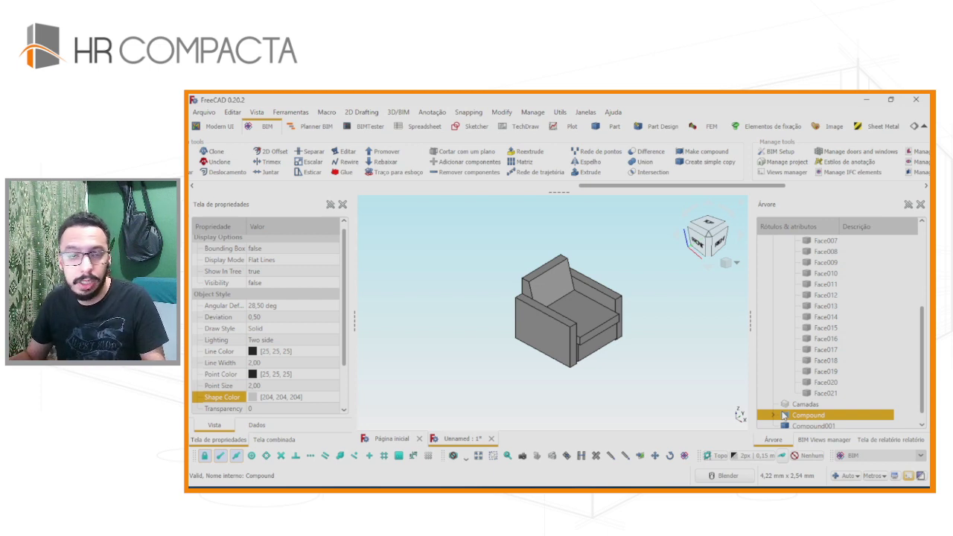
pyautogui.click(444, 186)
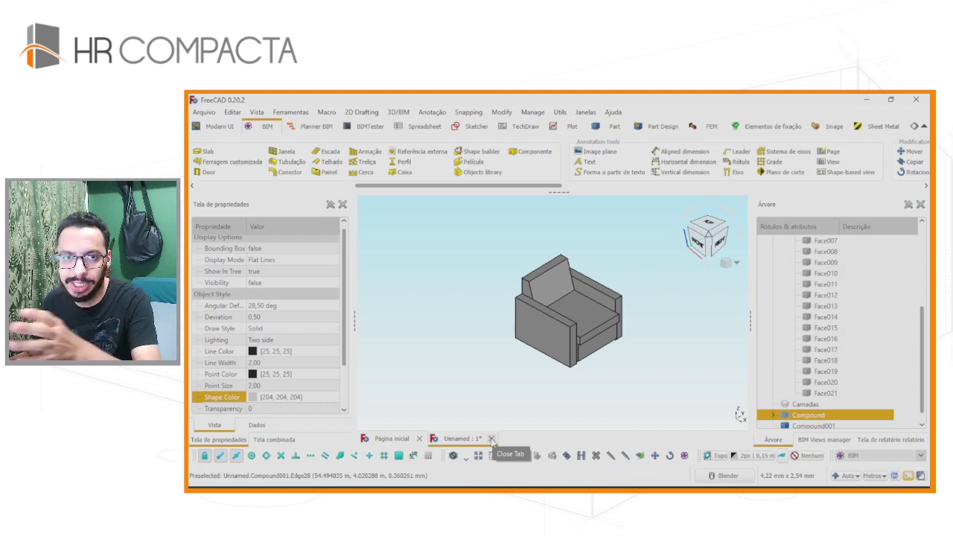
# Close the armchair document without saving and start a new empty document.
pyautogui.click(491, 439)
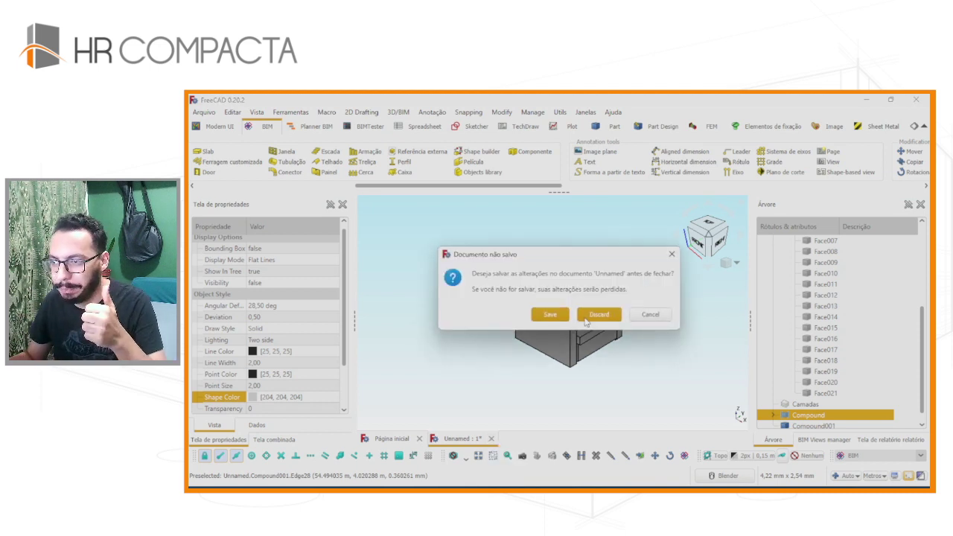
pyautogui.click(579, 323)
pyautogui.click(404, 298)
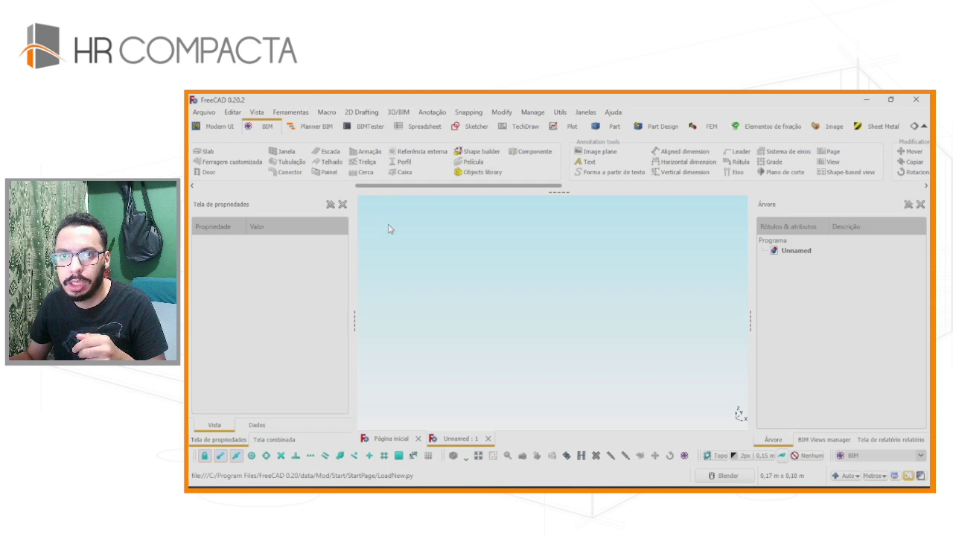
# Import piano_3D via Arquivo > Importar and view the piano and bench isometrically.
pyautogui.click(205, 112)
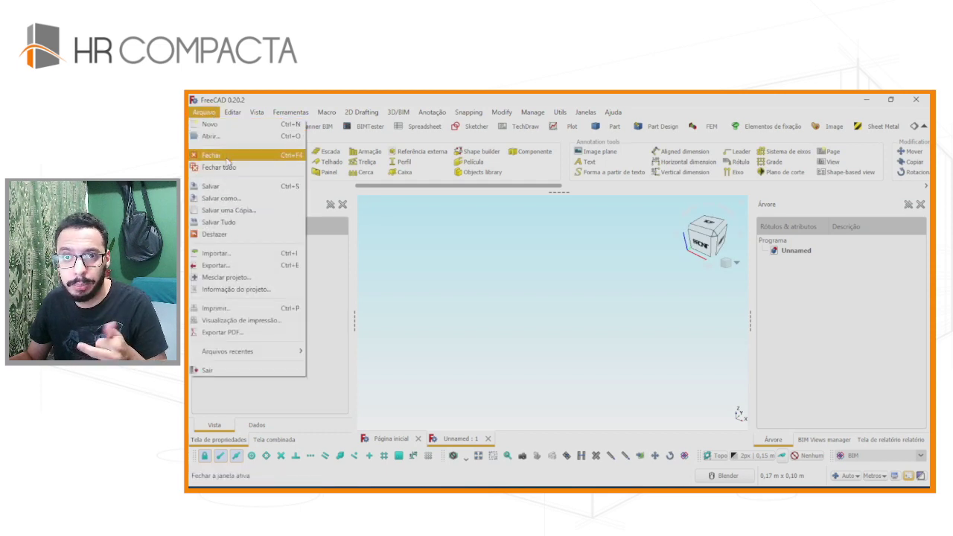
pyautogui.click(245, 254)
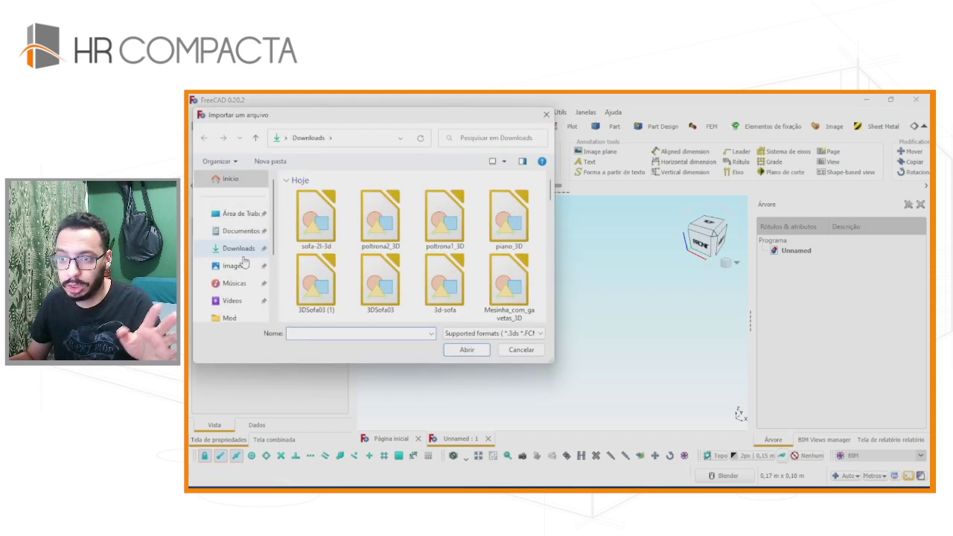
pyautogui.click(509, 217)
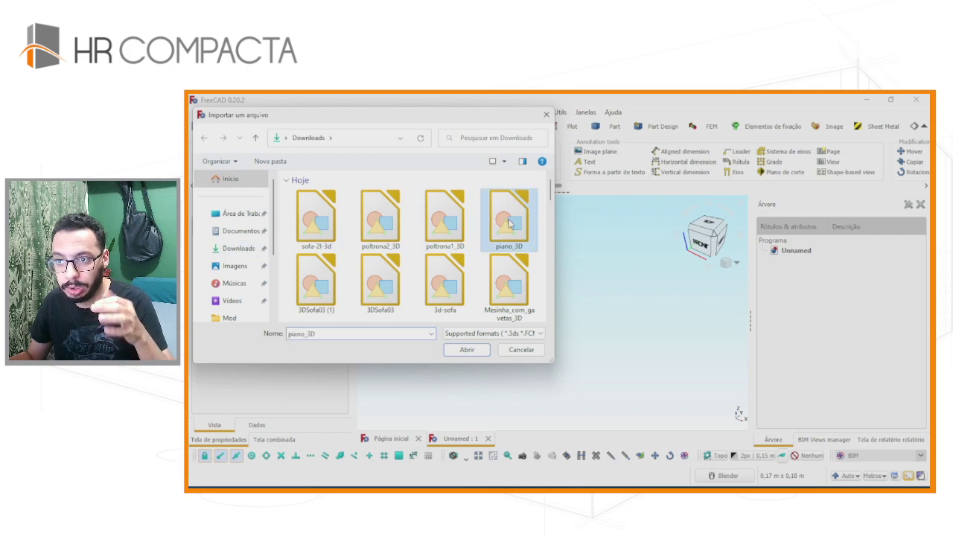
pyautogui.click(466, 348)
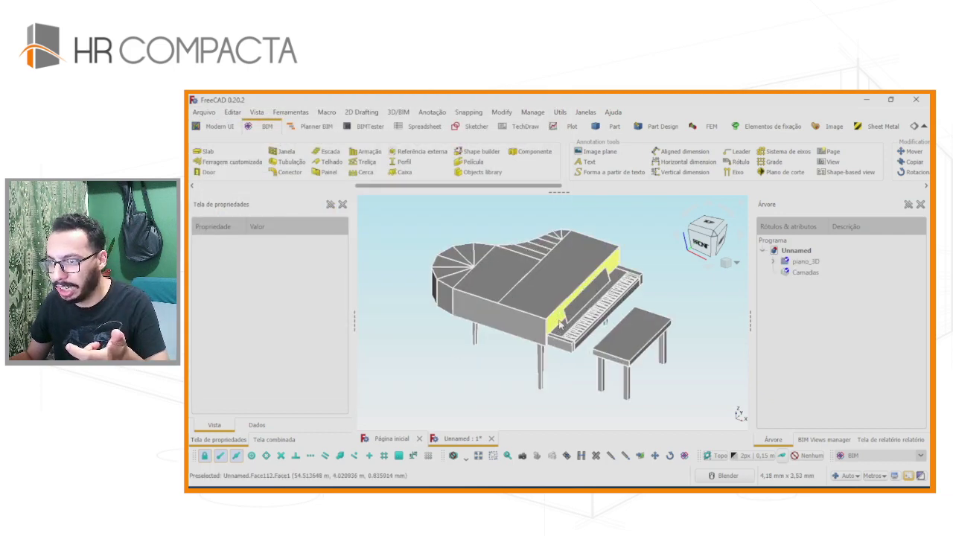
pyautogui.scroll(3, 549, 335)
pyautogui.scroll(3, 549, 336)
pyautogui.scroll(3, 549, 336)
pyautogui.scroll(-5, 549, 335)
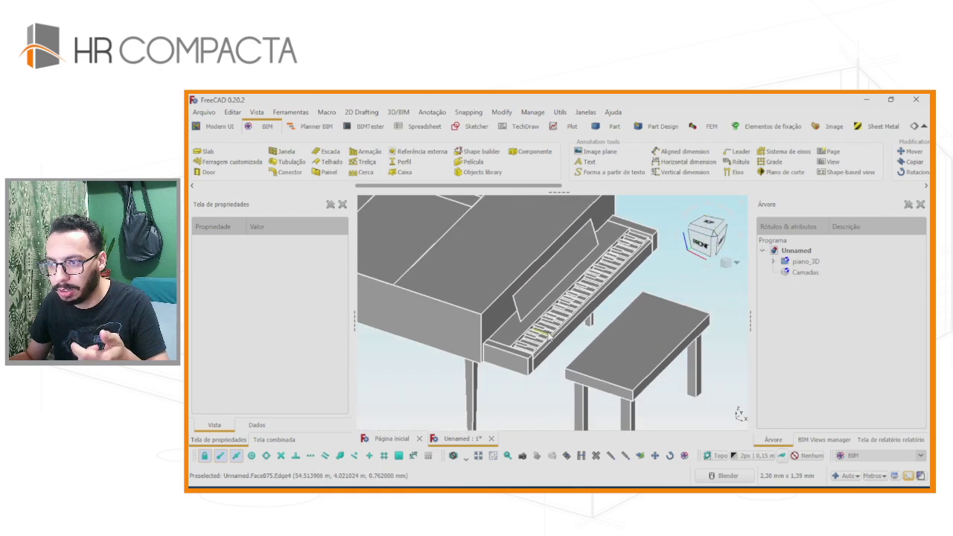
pyautogui.press('0')
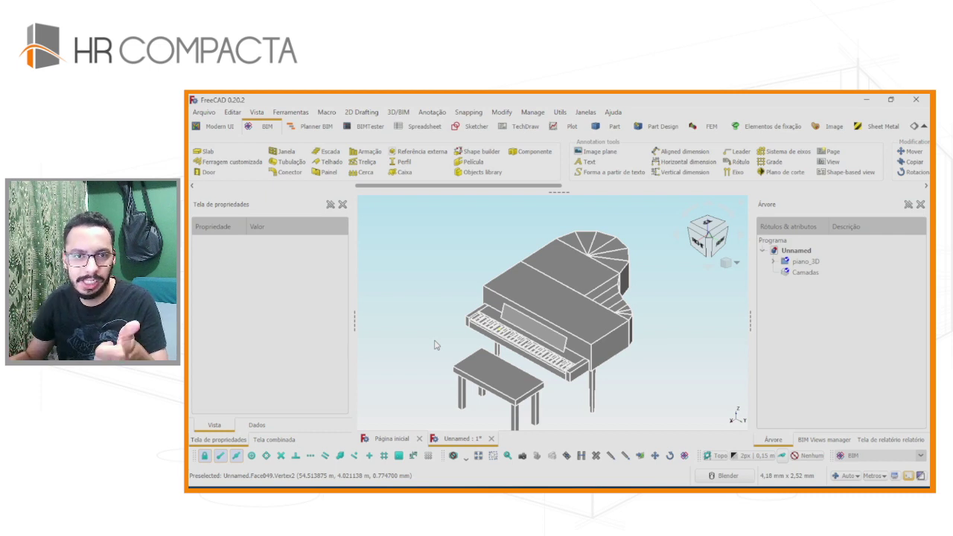
# Discard the piano document and import the 3DSofa03 (1) drawing into a new document.
pyautogui.click(491, 438)
pyautogui.click(596, 314)
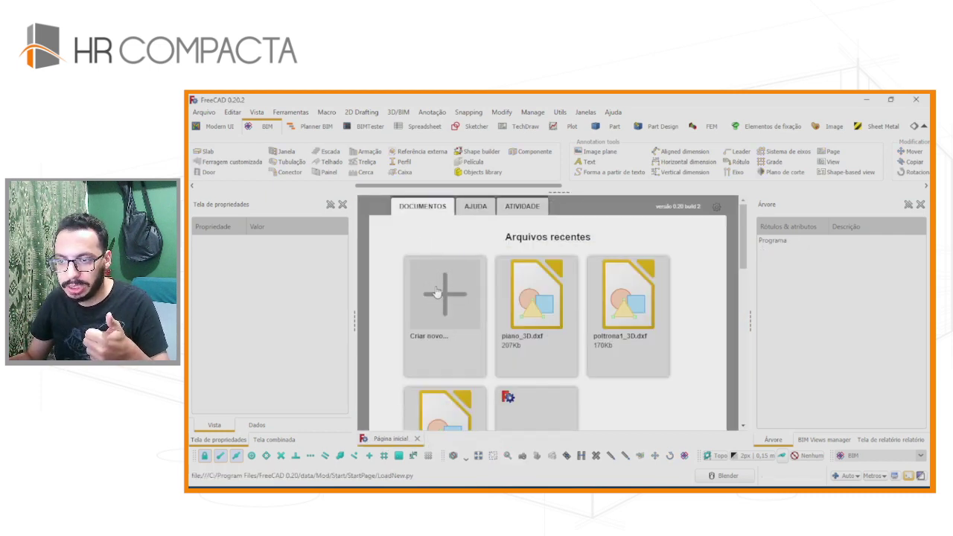
pyautogui.click(439, 291)
pyautogui.click(203, 111)
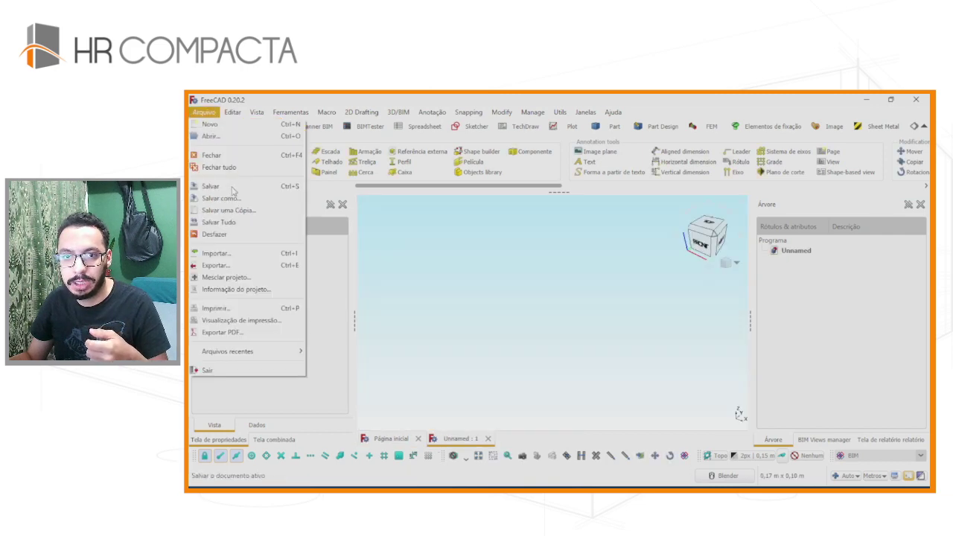
pyautogui.click(221, 251)
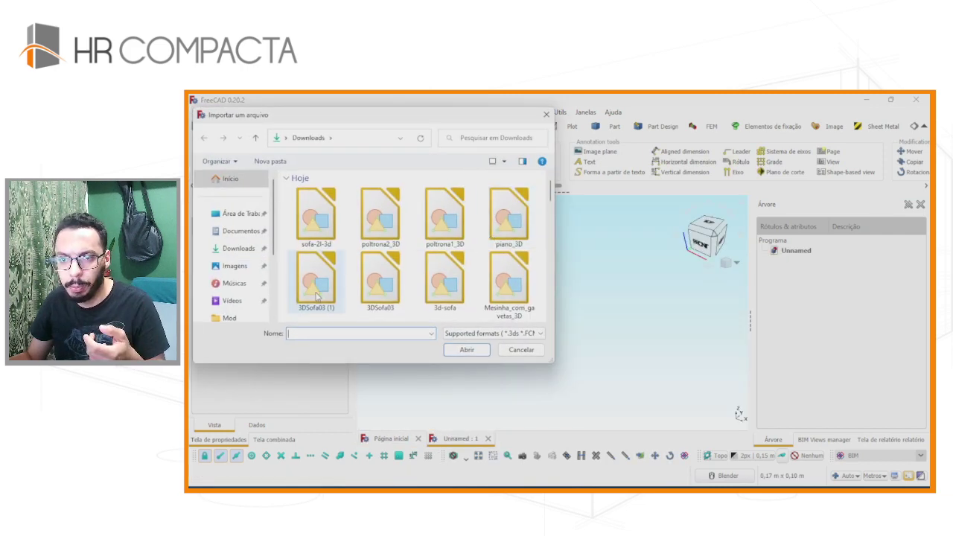
pyautogui.doubleClick(315, 284)
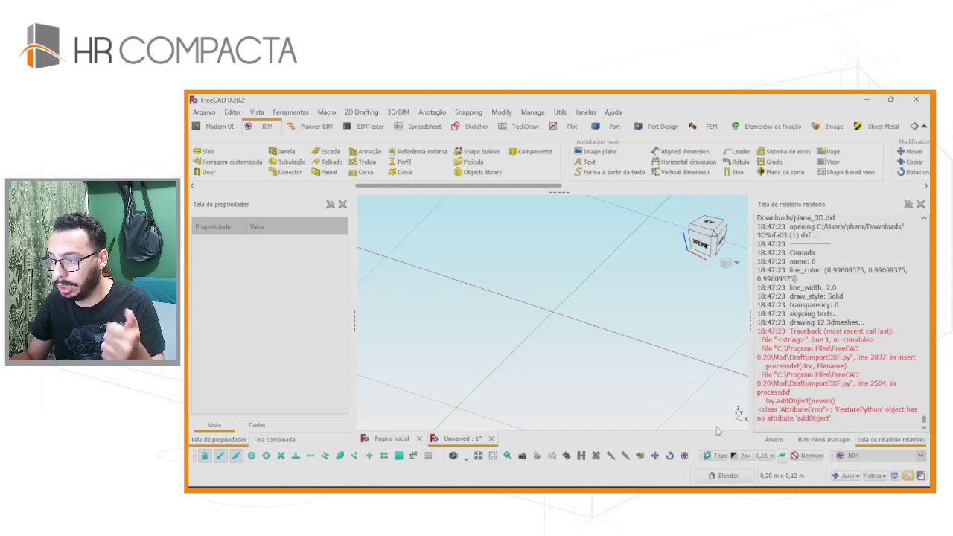
pyautogui.click(773, 439)
pyautogui.scroll(-2, 436, 327)
pyautogui.scroll(-3, 435, 328)
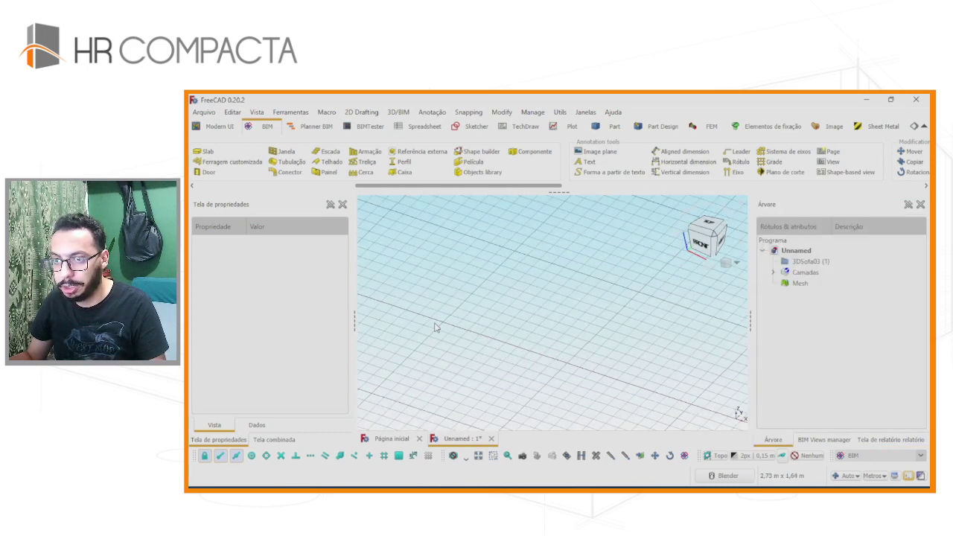
# Discard the failed import, import 3DSofa03 into another new document, then close it after the error.
pyautogui.click(491, 440)
pyautogui.click(588, 320)
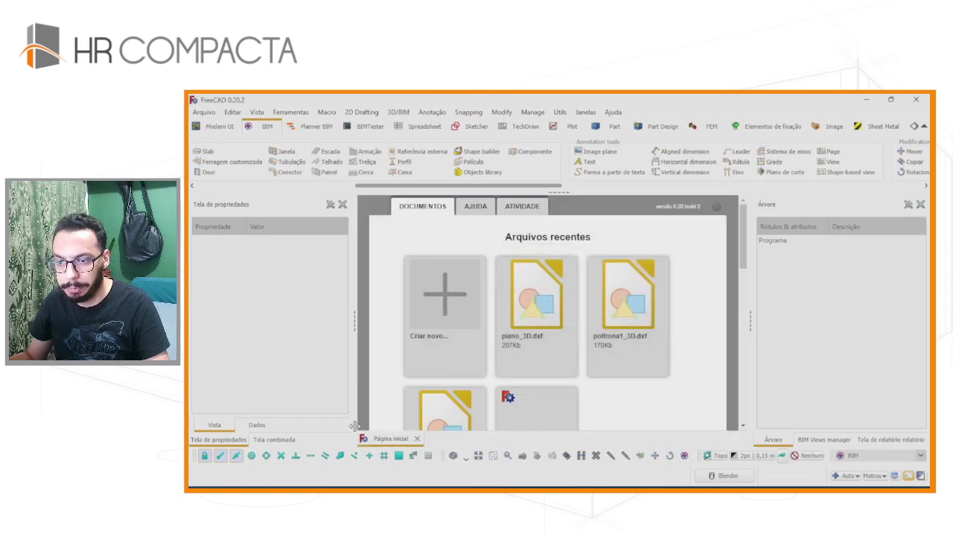
pyautogui.click(453, 307)
pyautogui.click(203, 112)
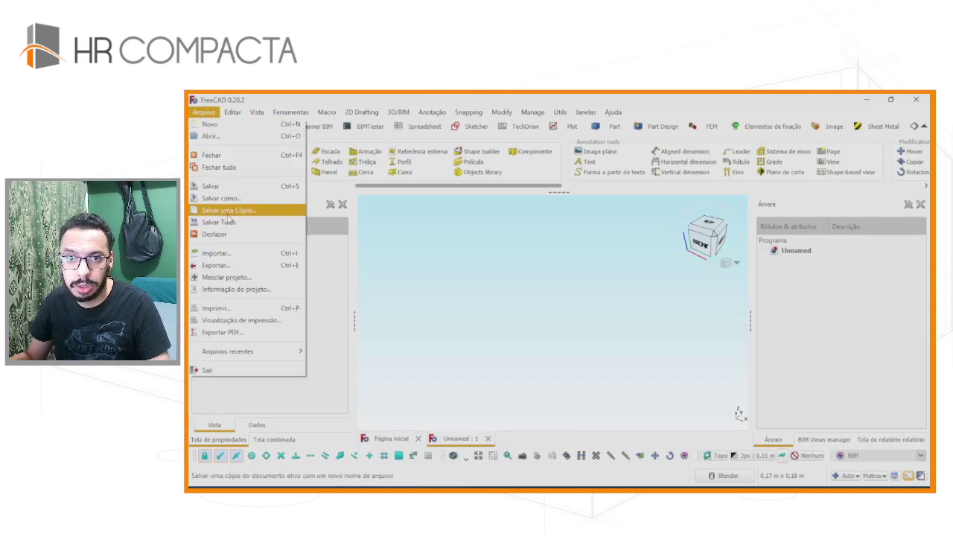
pyautogui.click(216, 253)
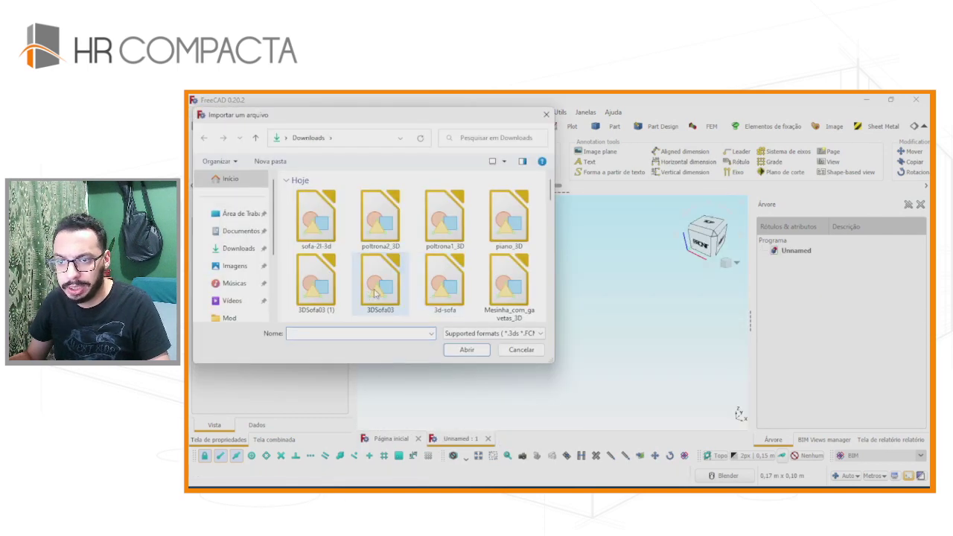
pyautogui.doubleClick(374, 293)
pyautogui.click(491, 439)
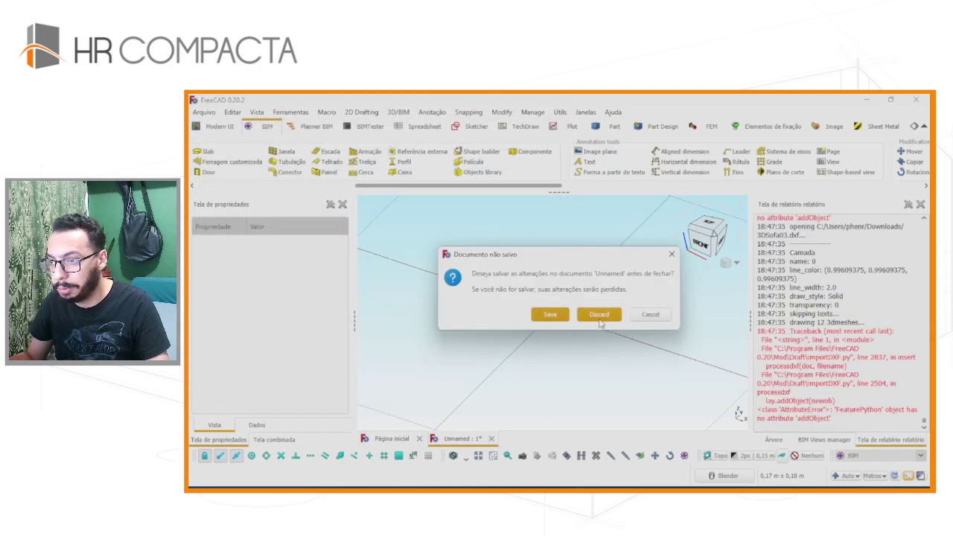
# Discard the sofa document and import 3d-sofa into a new document, orbiting to inspect its fragments.
pyautogui.click(600, 316)
pyautogui.click(428, 294)
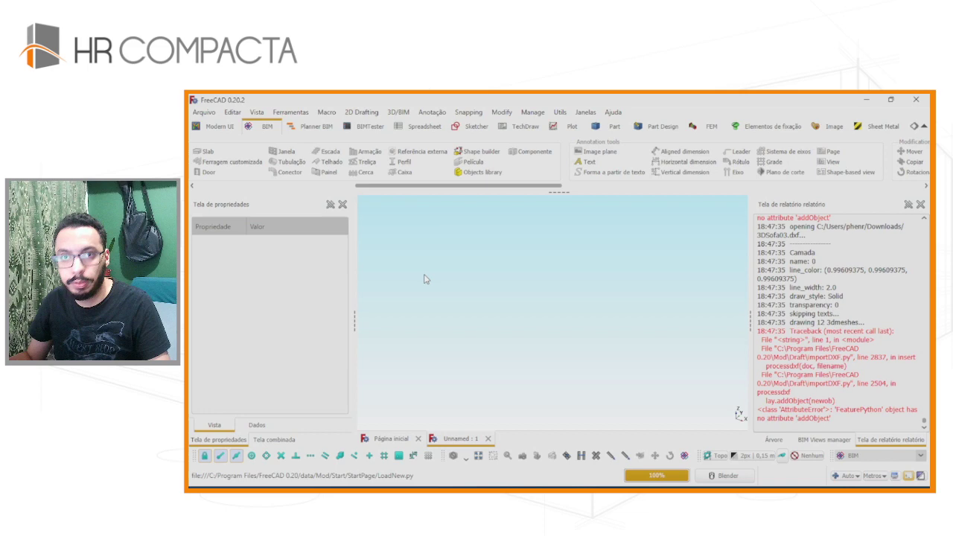
pyautogui.click(204, 112)
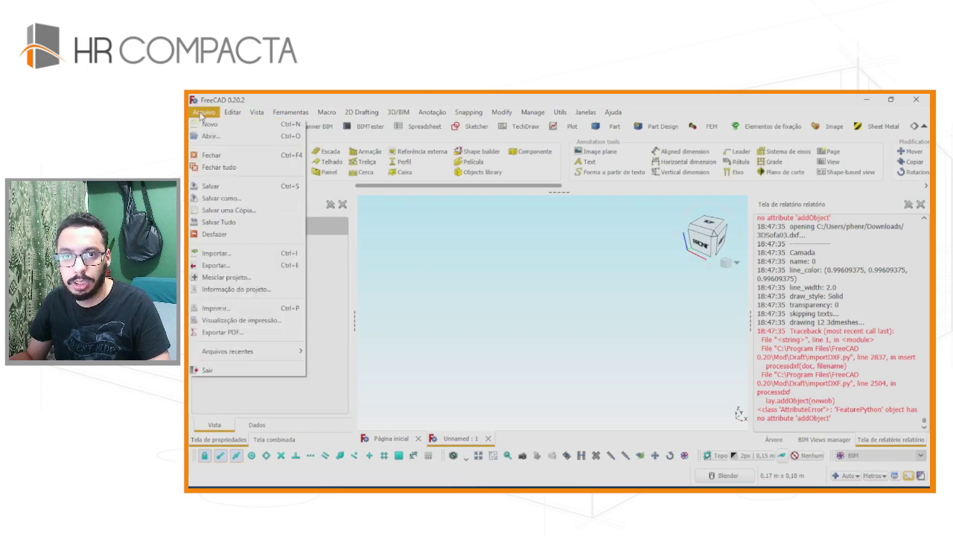
pyautogui.click(222, 253)
pyautogui.doubleClick(449, 286)
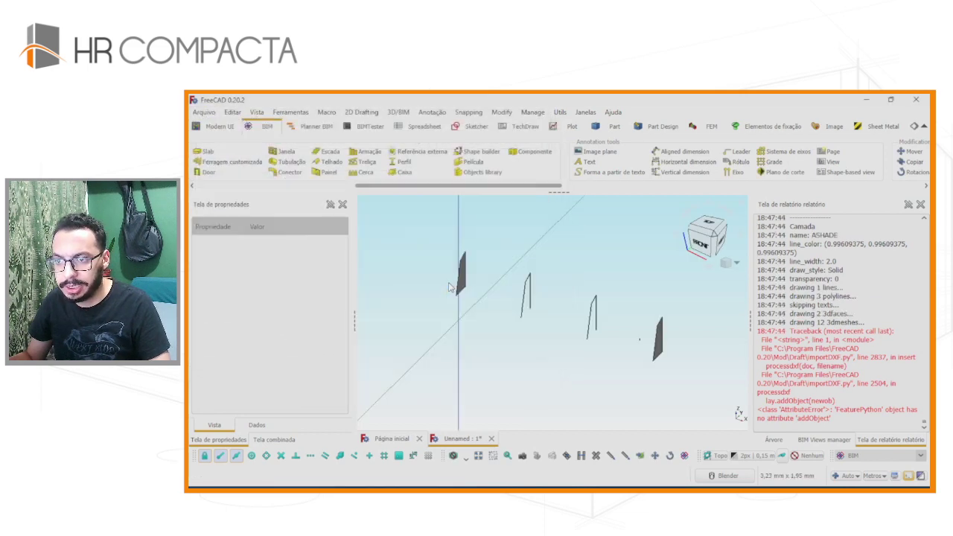
pyautogui.click(773, 439)
pyautogui.moveTo(543, 372)
pyautogui.mouseDown(button='middle')
pyautogui.moveTo(456, 320)
pyautogui.moveTo(500, 329)
pyautogui.mouseUp(button='middle')
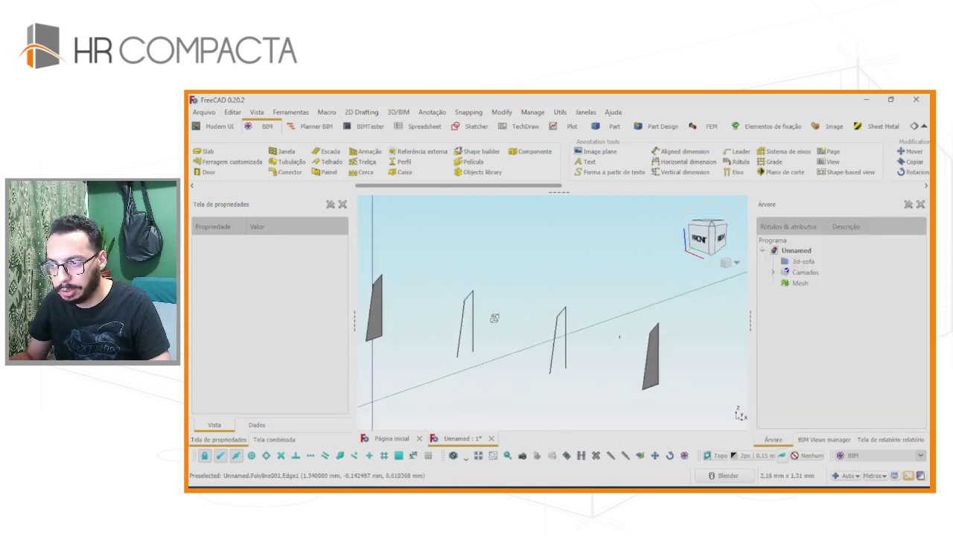
# Close the 3d-sofa document without saving and start a fresh empty document.
pyautogui.click(492, 438)
pyautogui.click(591, 314)
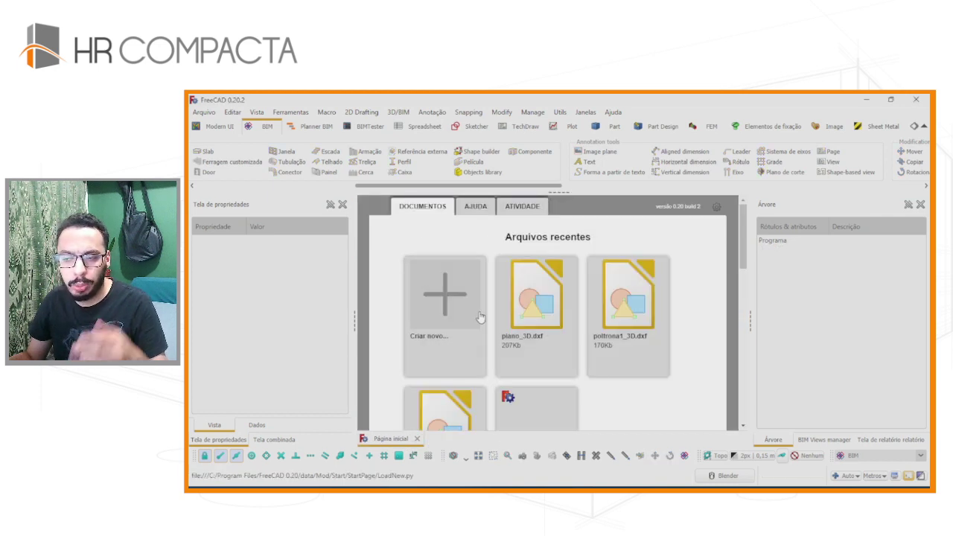
pyautogui.click(453, 312)
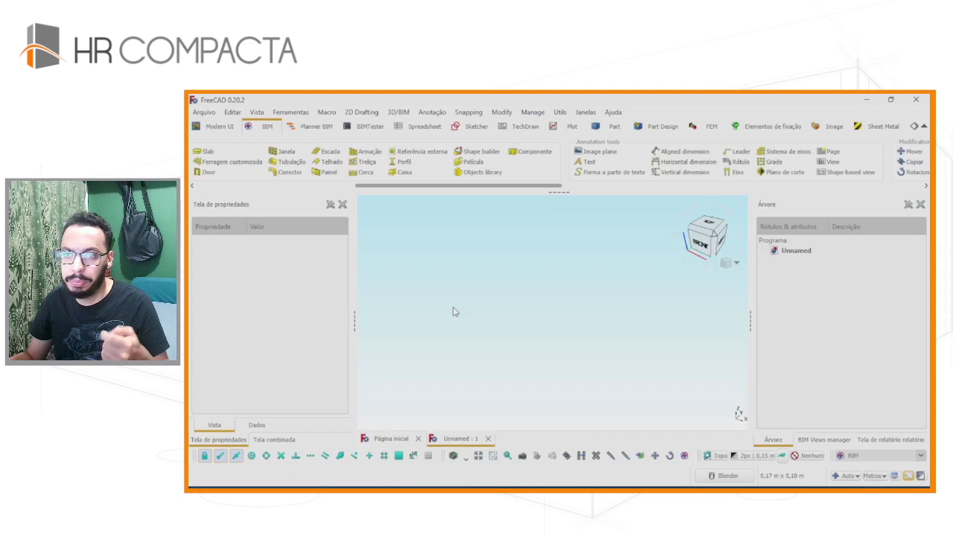
pyautogui.click(205, 113)
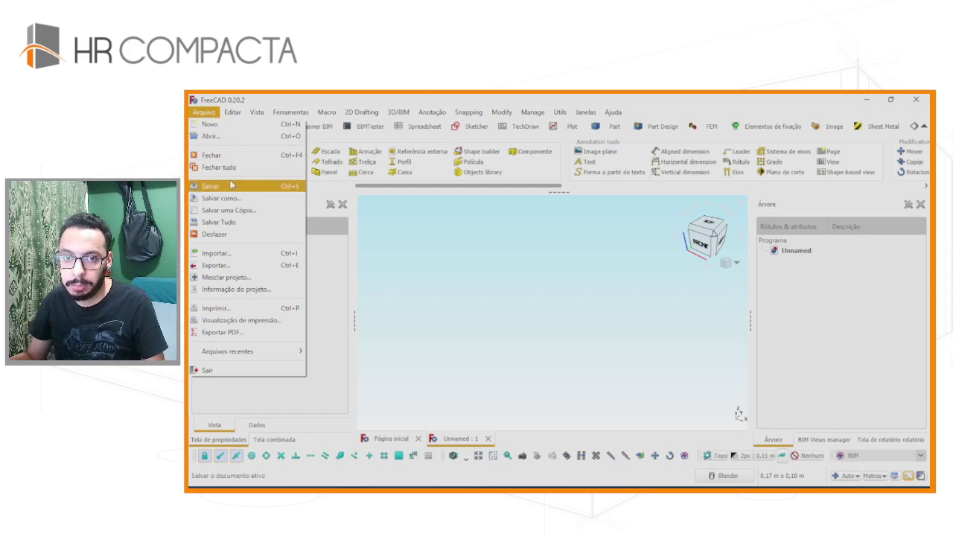
# Import the Mesinha_com_gavetas_3D drawing and orbit to inspect the flat slab it produces.
pyautogui.click(217, 253)
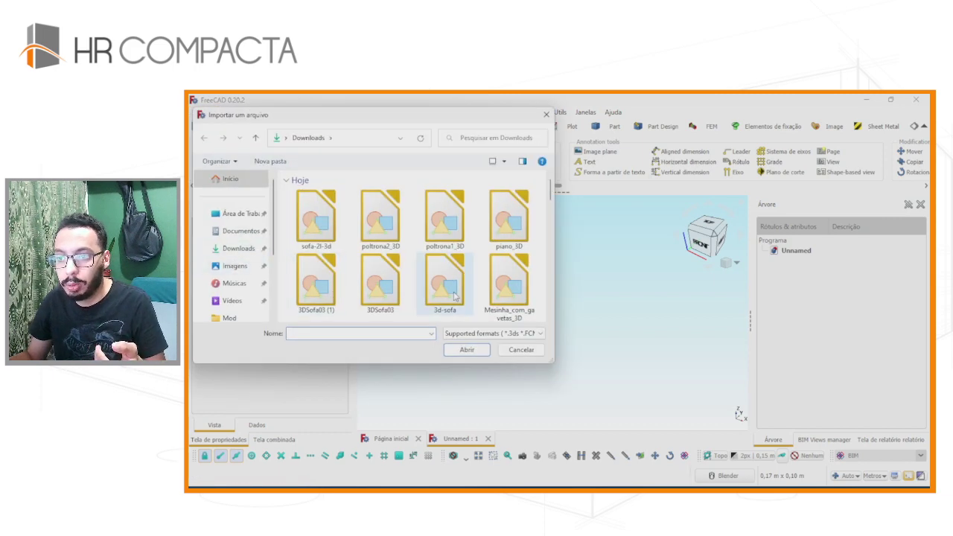
pyautogui.doubleClick(512, 286)
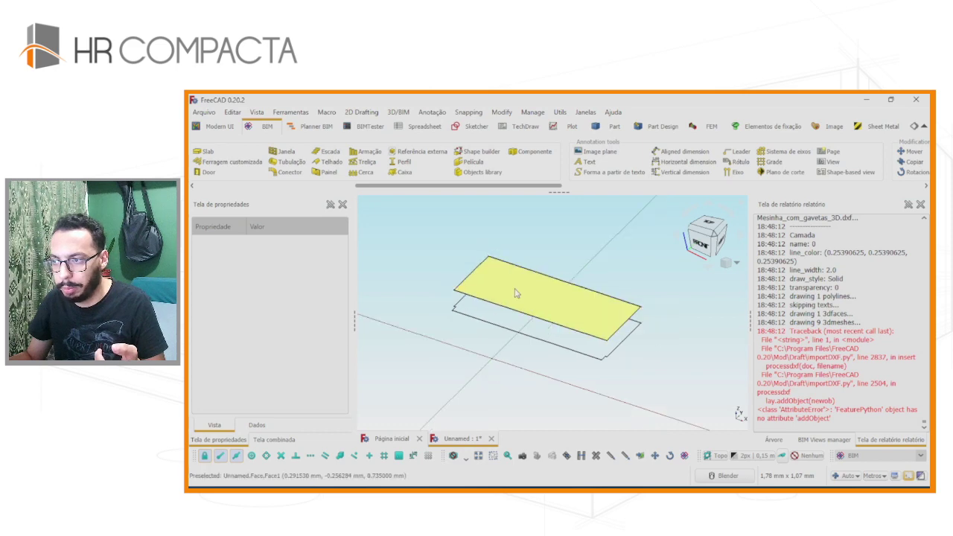
pyautogui.scroll(-2, 513, 293)
pyautogui.scroll(2, 515, 293)
pyautogui.moveTo(515, 293)
pyautogui.mouseDown(button='middle')
pyautogui.moveTo(504, 287)
pyautogui.moveTo(492, 297)
pyautogui.moveTo(587, 304)
pyautogui.moveTo(595, 274)
pyautogui.moveTo(580, 328)
pyautogui.moveTo(480, 329)
pyautogui.moveTo(491, 372)
pyautogui.mouseUp(button='middle')
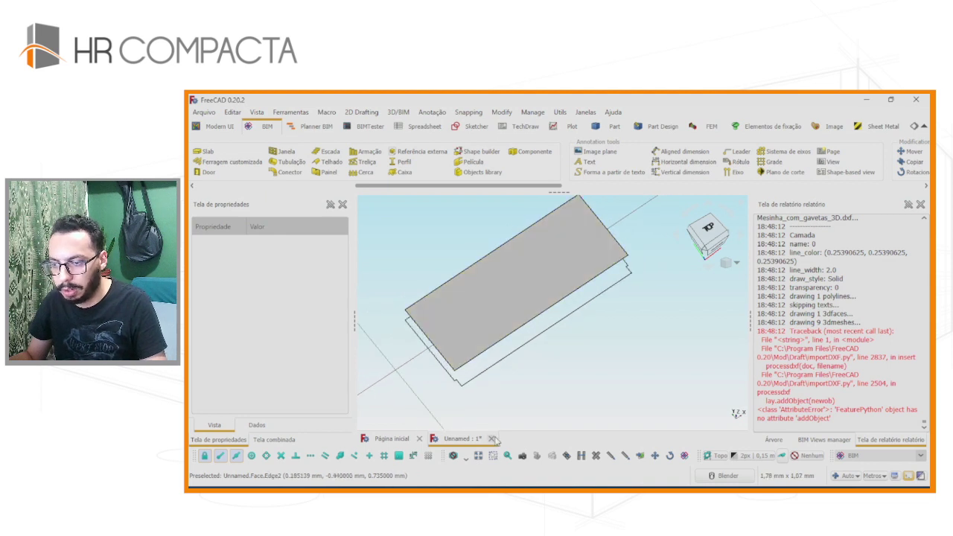
# Discard the table import and open piano_3D.dxf from the recent files.
pyautogui.click(492, 438)
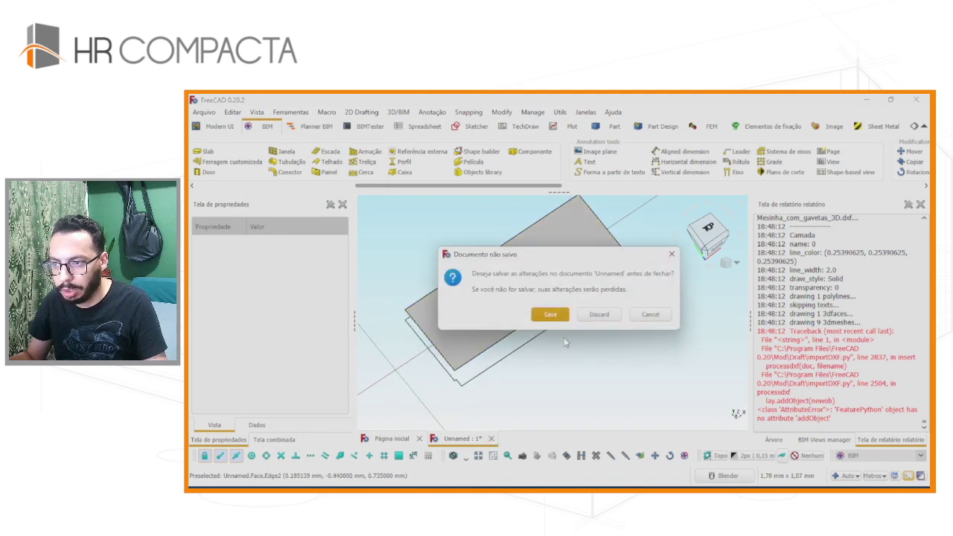
pyautogui.click(605, 315)
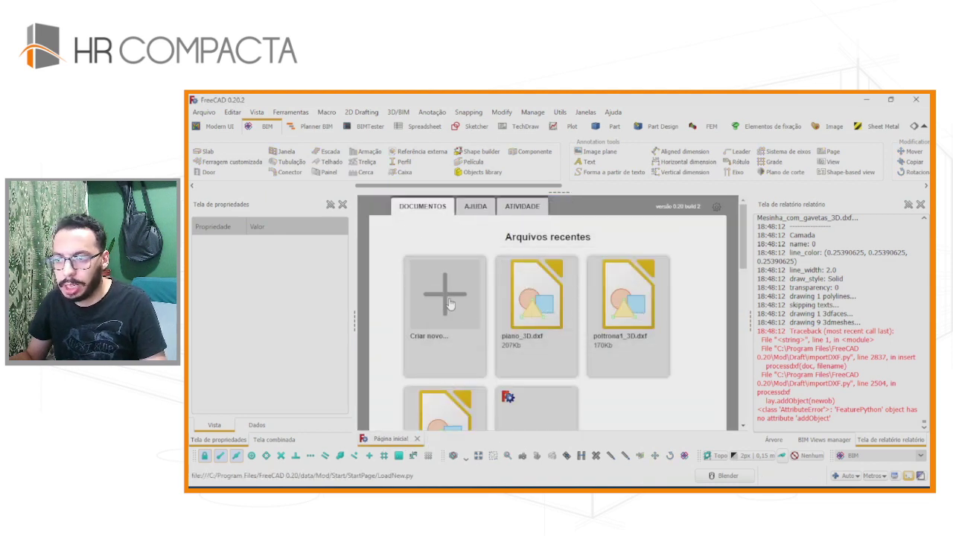
pyautogui.click(541, 301)
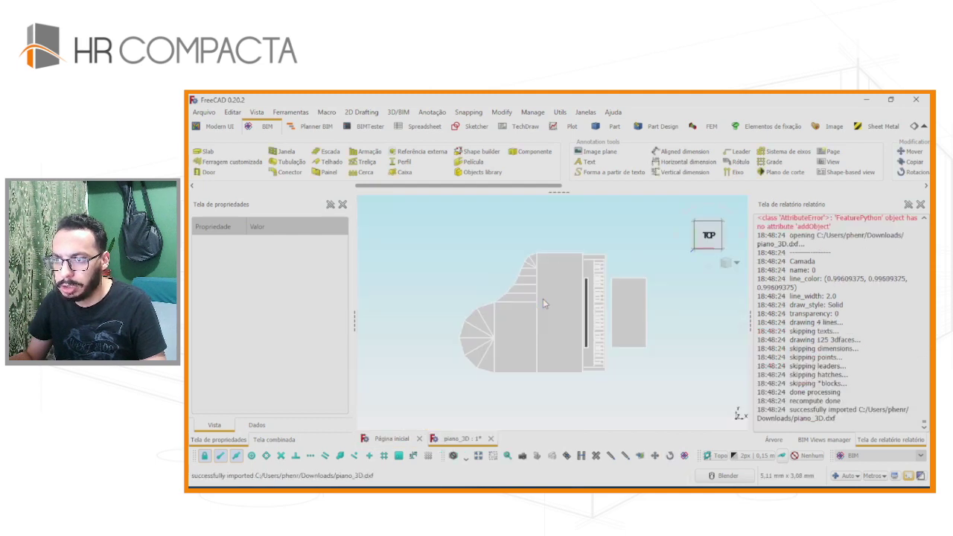
# Show the piano document's model tree and fit the piano in an isometric view.
pyautogui.scroll(-4, 542, 304)
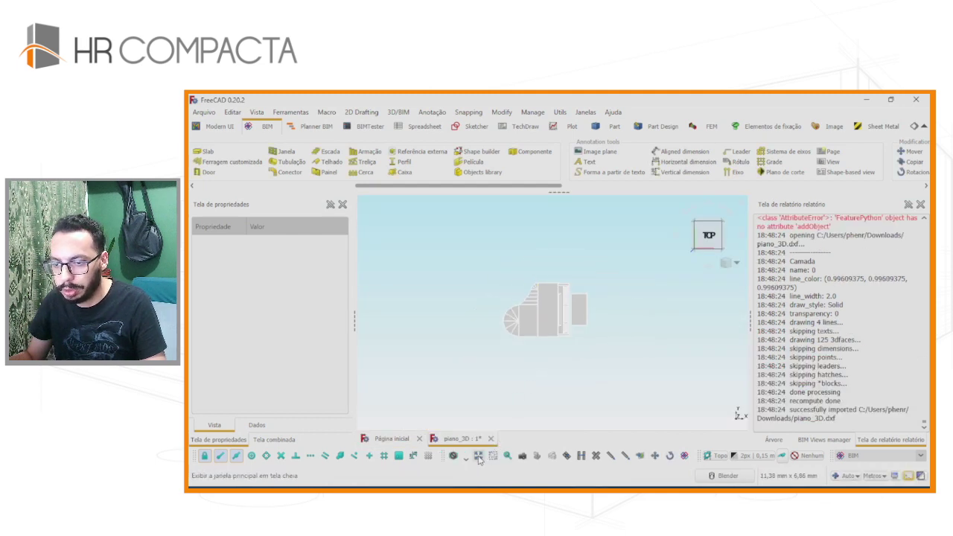
pyautogui.click(429, 456)
pyautogui.click(429, 456)
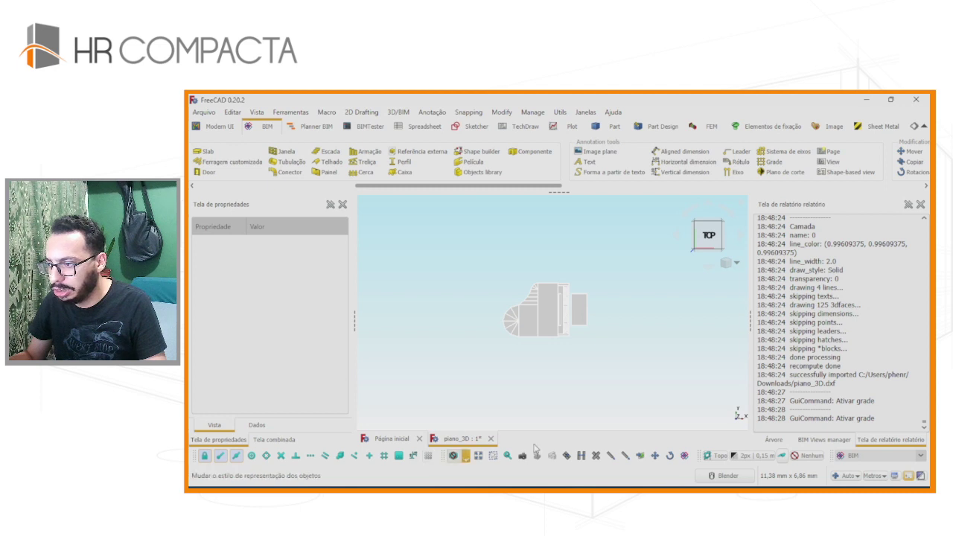
pyautogui.click(773, 439)
pyautogui.scroll(-2, 652, 364)
pyautogui.press('0')
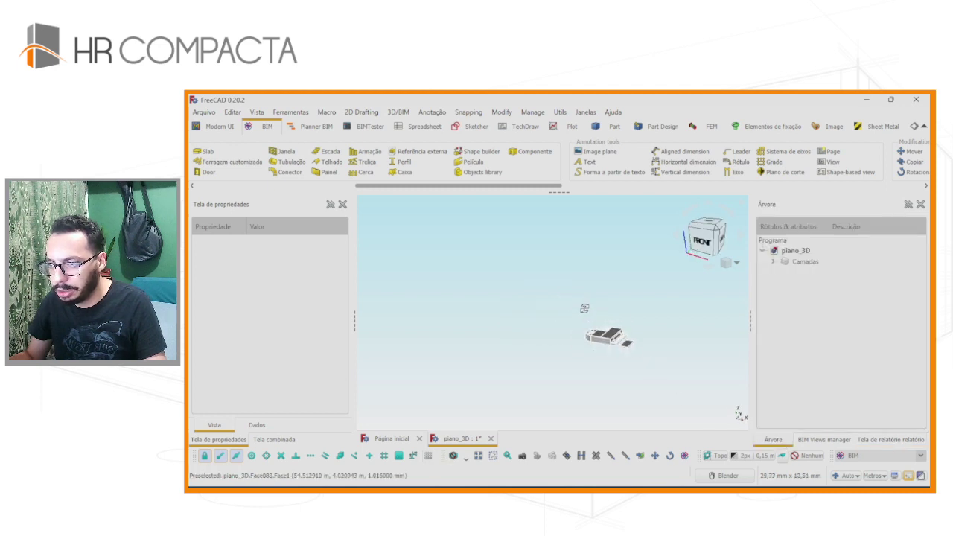
pyautogui.press('v')
pyautogui.press('f')
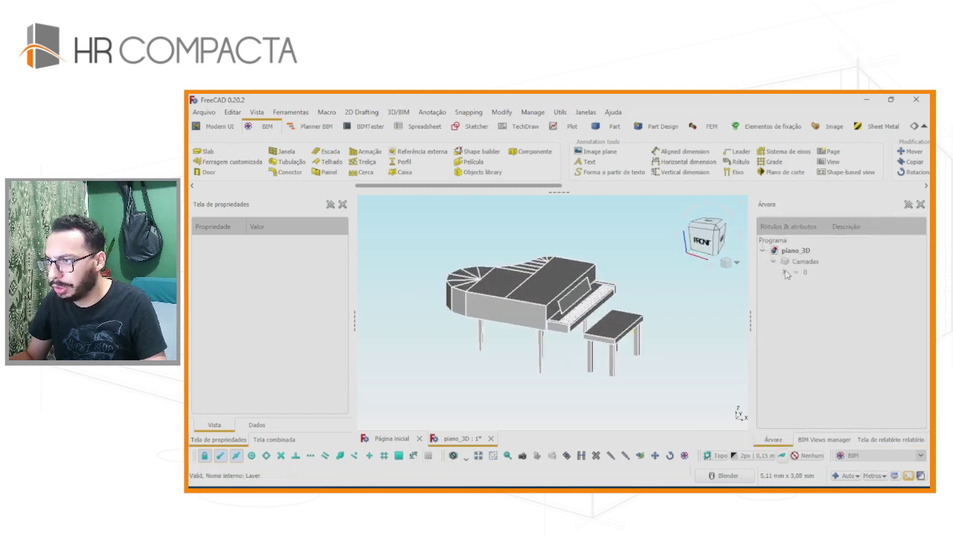
# Expand layer 0 and select everything from Line001 through Face124.
pyautogui.click(785, 273)
pyautogui.click(807, 294)
pyautogui.scroll(-15, 811, 298)
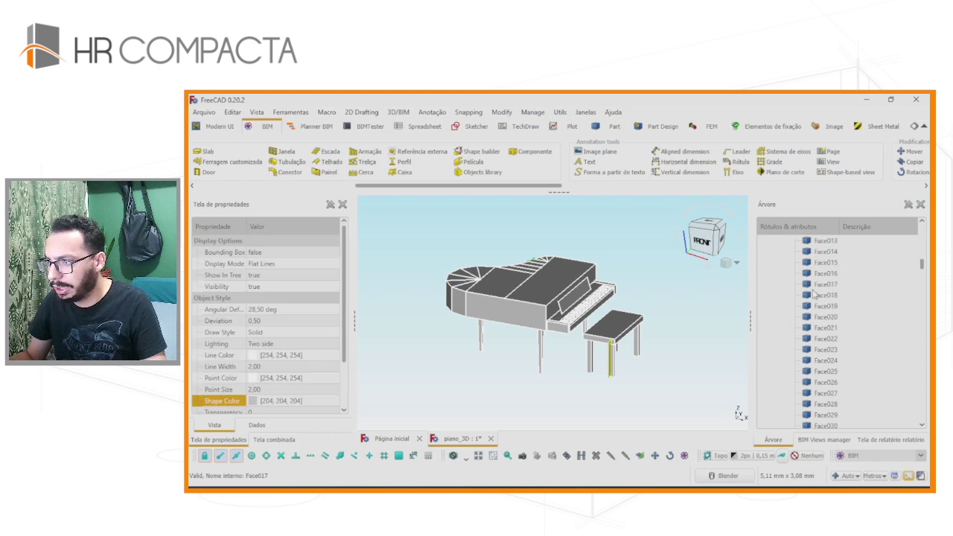
pyautogui.scroll(-14, 837, 332)
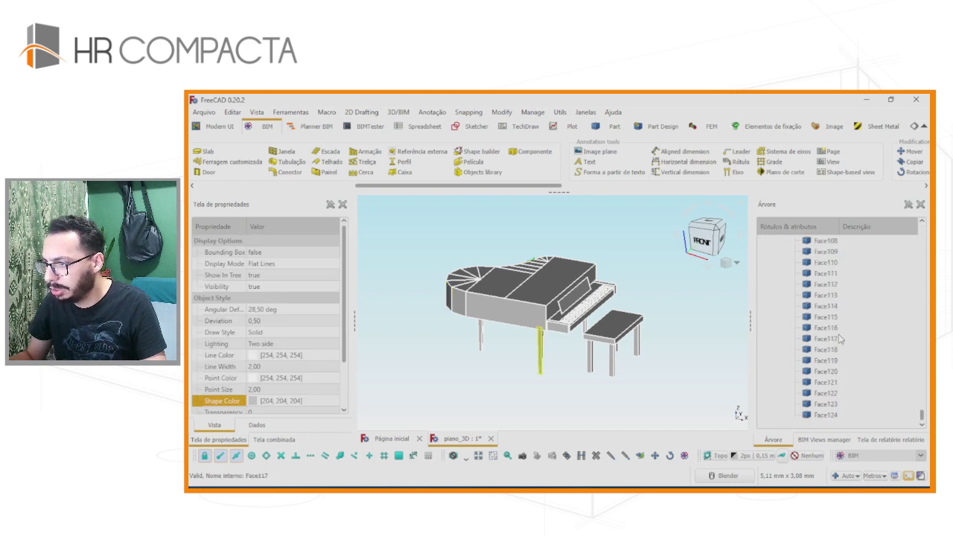
pyautogui.keyDown('shift'); pyautogui.click(815, 416); pyautogui.keyUp('shift')
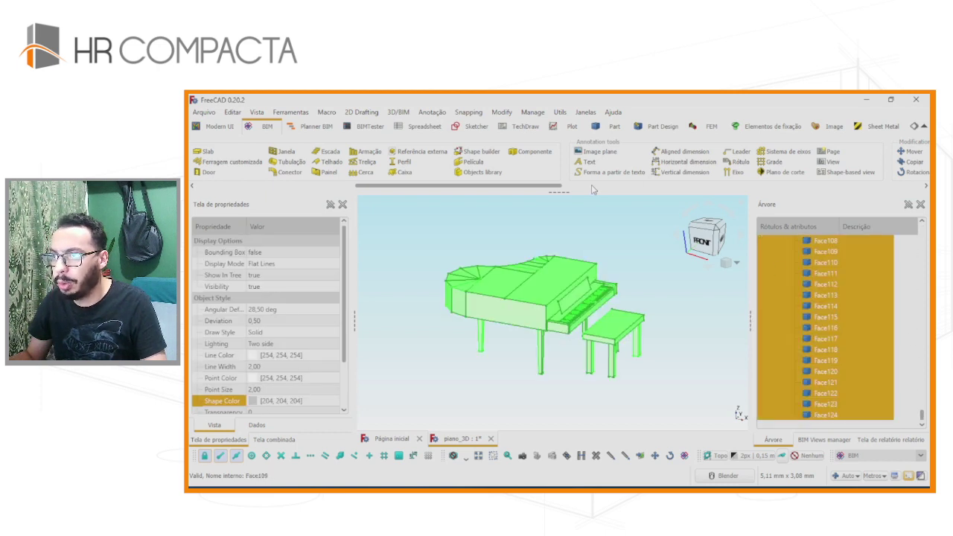
pyautogui.scroll(-5, 515, 156)
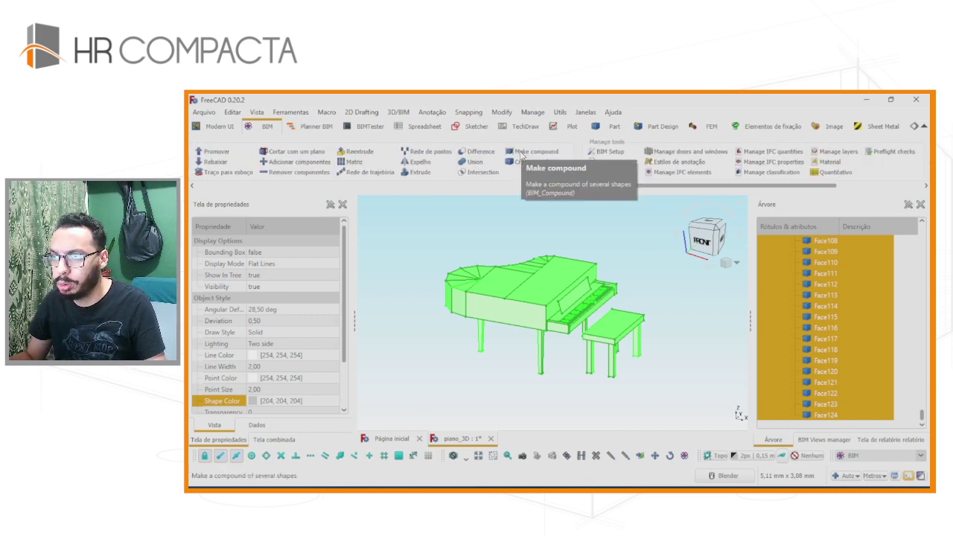
# Combine the selected piano pieces into a Compound and make its simple copy, Compound001.
pyautogui.click(519, 154)
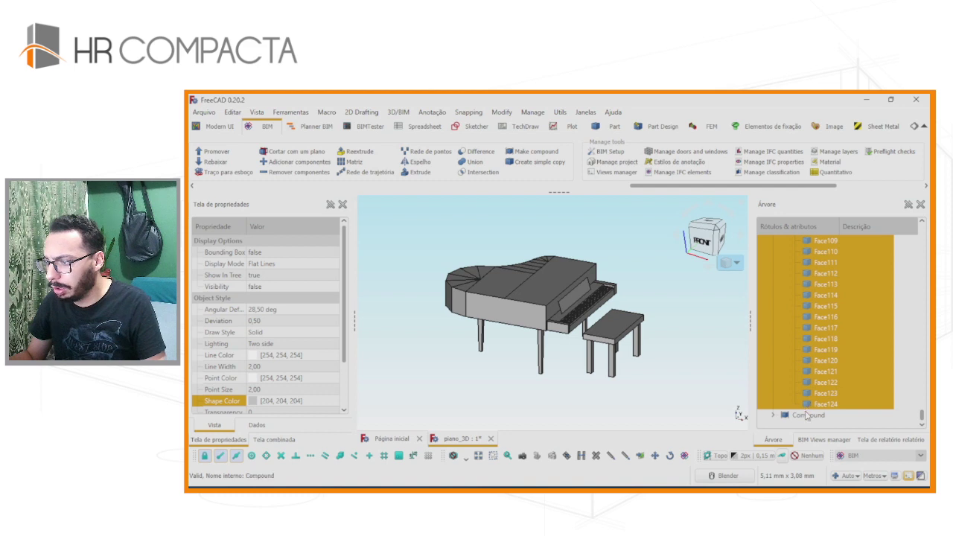
pyautogui.click(806, 416)
pyautogui.click(528, 161)
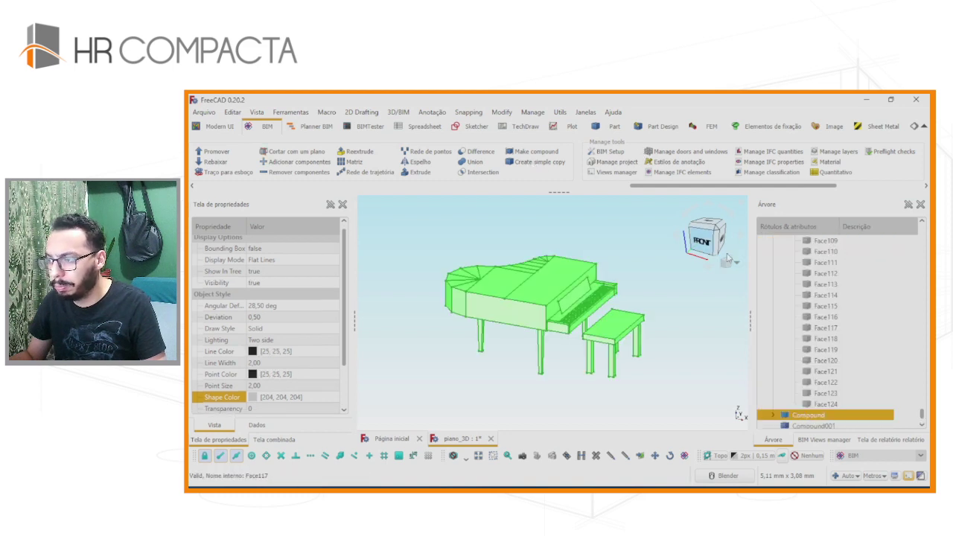
pyautogui.click(811, 425)
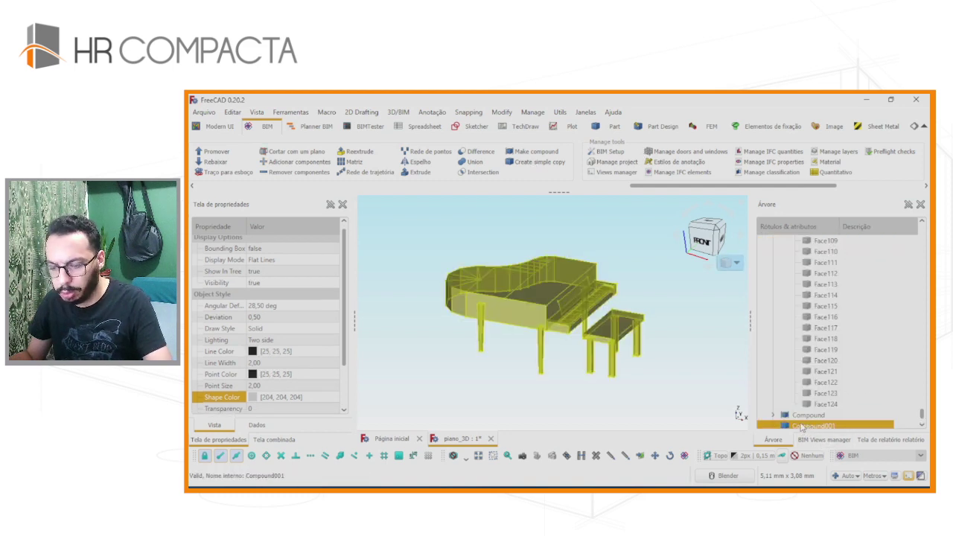
pyautogui.click(390, 438)
# Create a new document with the grid shown and paste the copied piano into it.
pyautogui.click(422, 267)
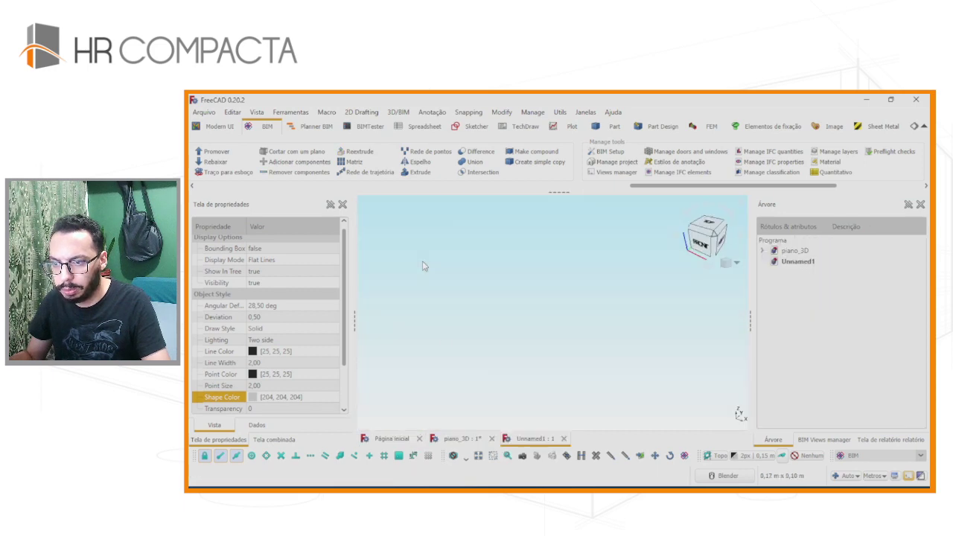
pyautogui.click(427, 455)
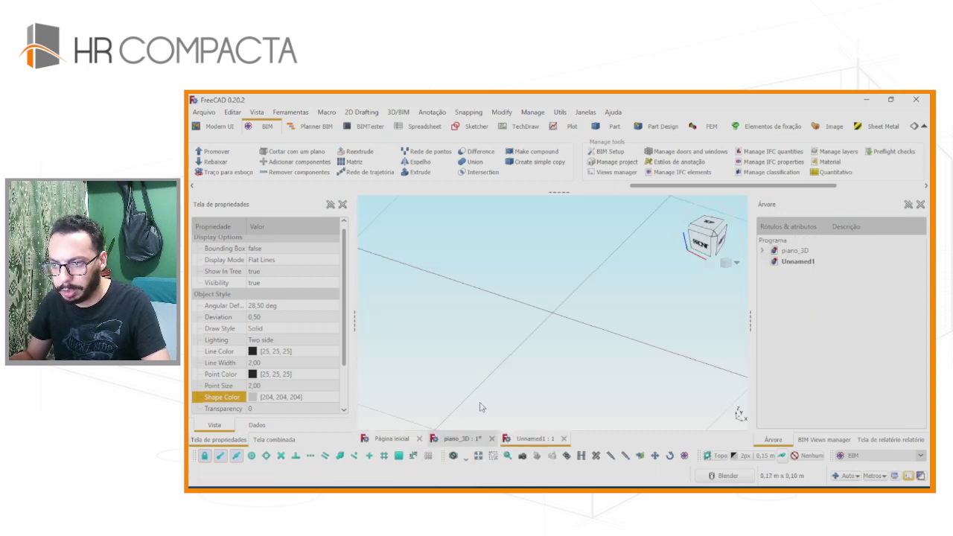
pyautogui.hotkey('ctrl', 'v')
pyautogui.scroll(-3, 521, 340)
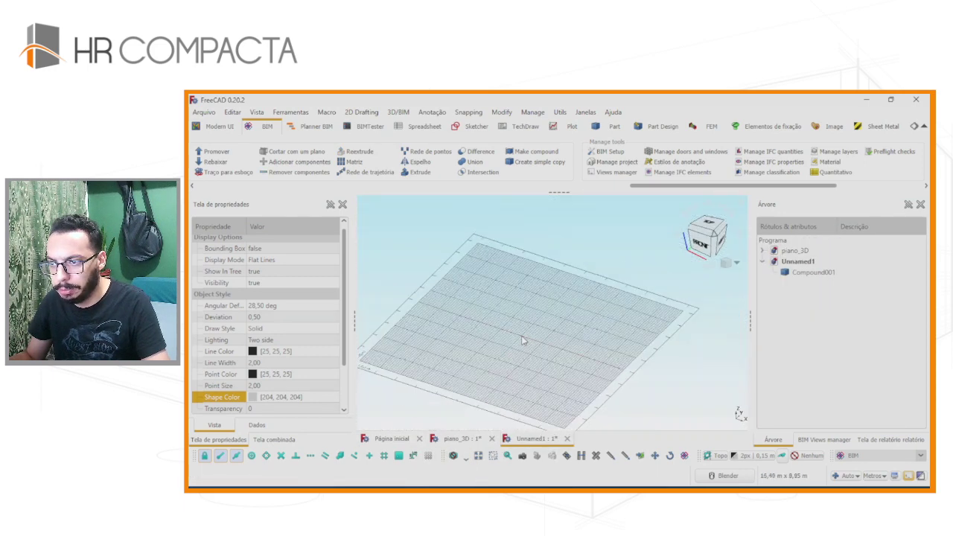
pyautogui.scroll(-3, 521, 340)
# Select Compound001, fit it in the view, and look at it from the Top.
pyautogui.click(786, 273)
pyautogui.scroll(-5, 634, 314)
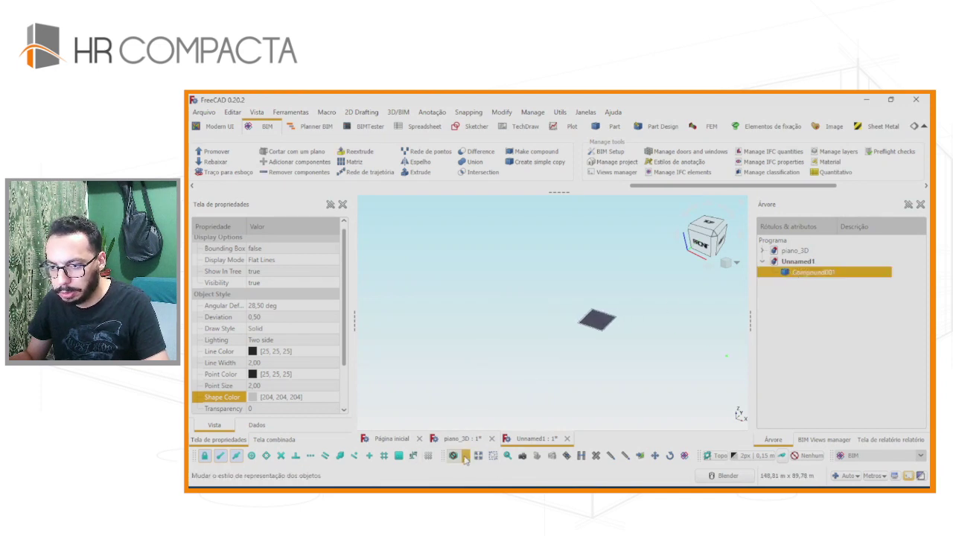
pyautogui.click(507, 458)
pyautogui.scroll(-5, 565, 387)
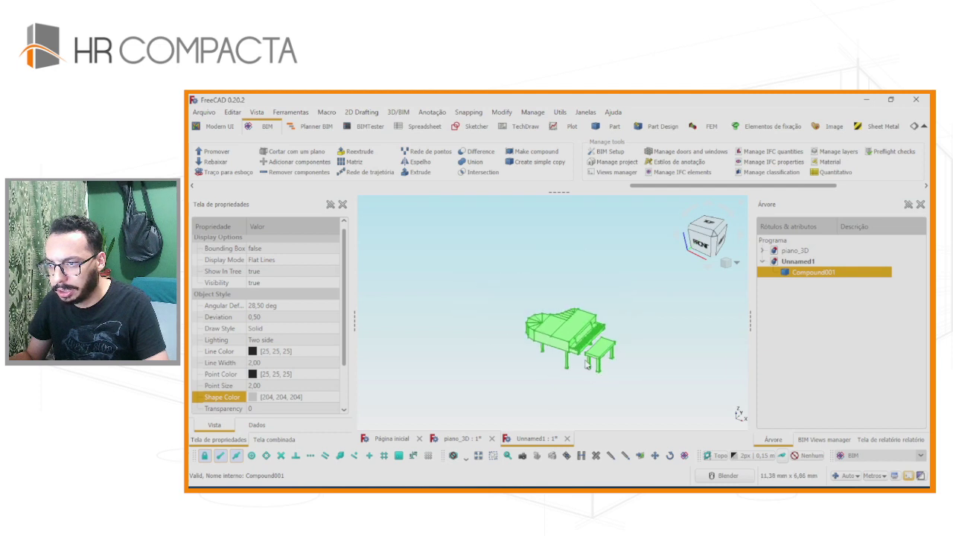
pyautogui.scroll(-5, 583, 366)
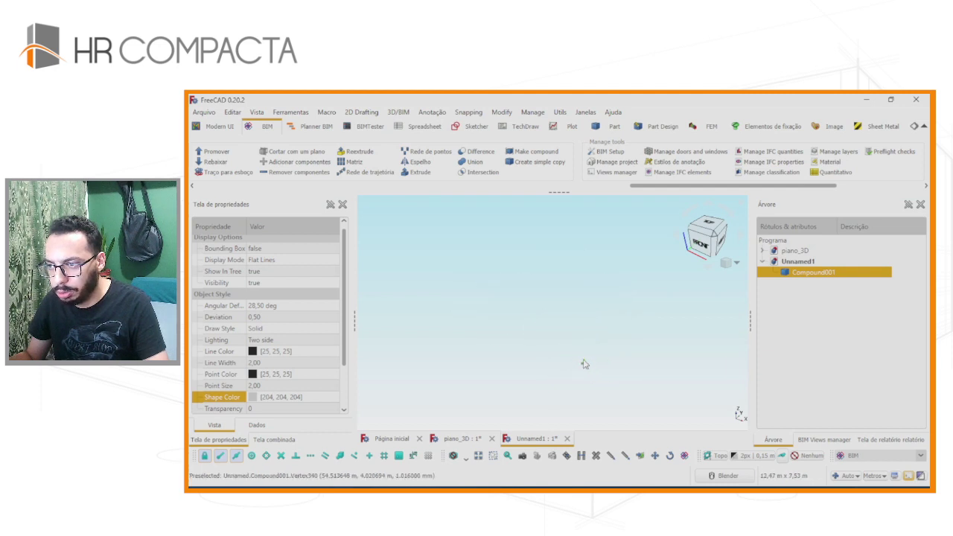
pyautogui.click(703, 226)
pyautogui.scroll(-1, 578, 353)
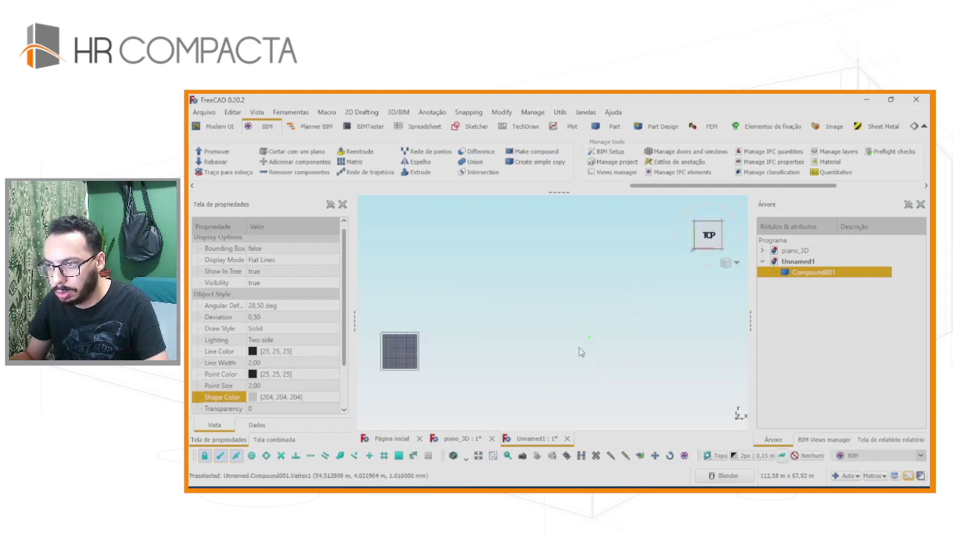
pyautogui.scroll(-1, 579, 353)
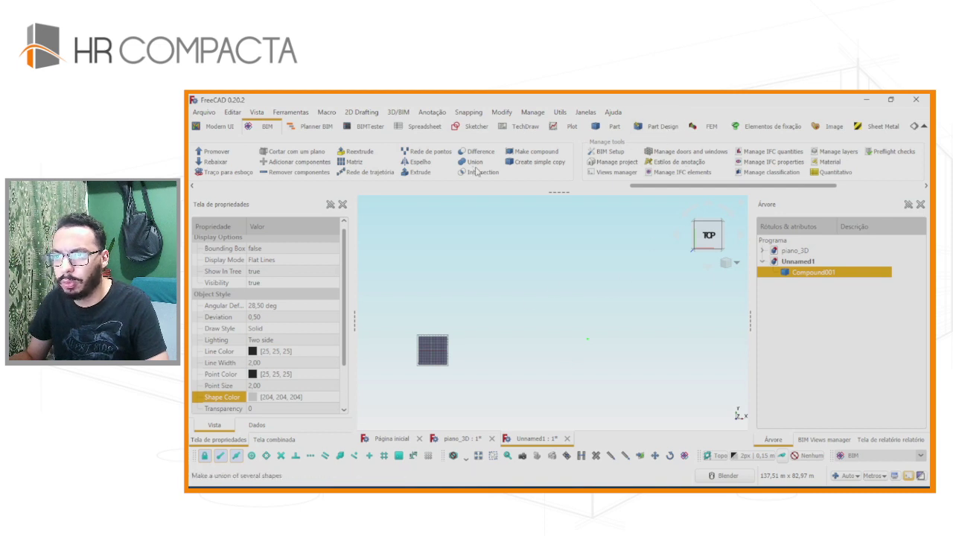
pyautogui.moveTo(704, 187); pyautogui.dragTo(650, 187)
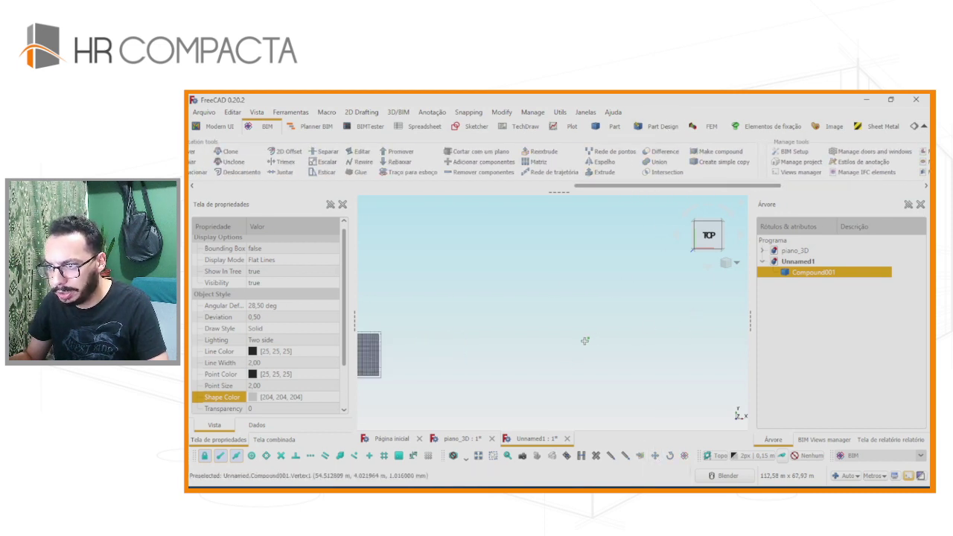
pyautogui.click(589, 336)
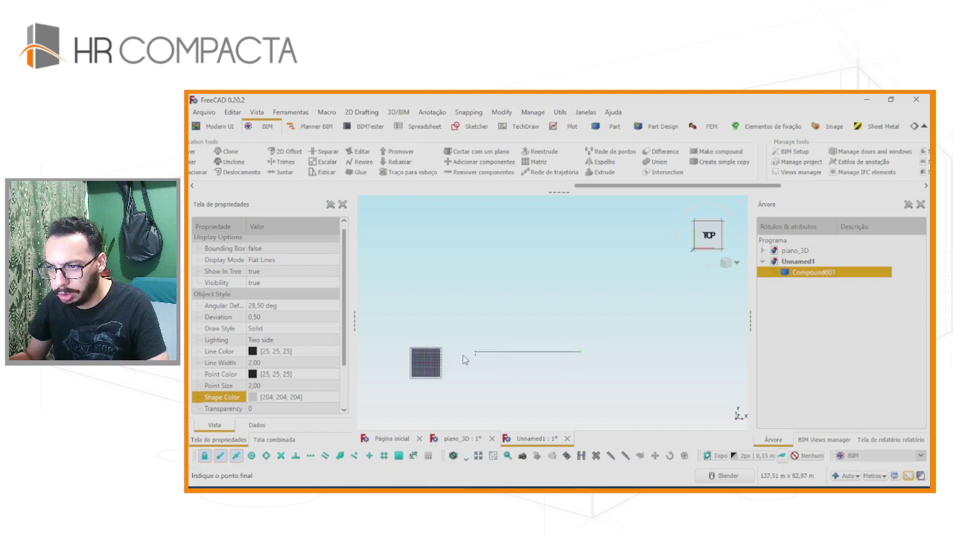
pyautogui.keyDown('shift'); pyautogui.moveTo(463, 359); pyautogui.dragTo(592, 335, button='middle'); pyautogui.keyUp('shift')
pyautogui.scroll(2, 593, 335)
pyautogui.scroll(3, 594, 333)
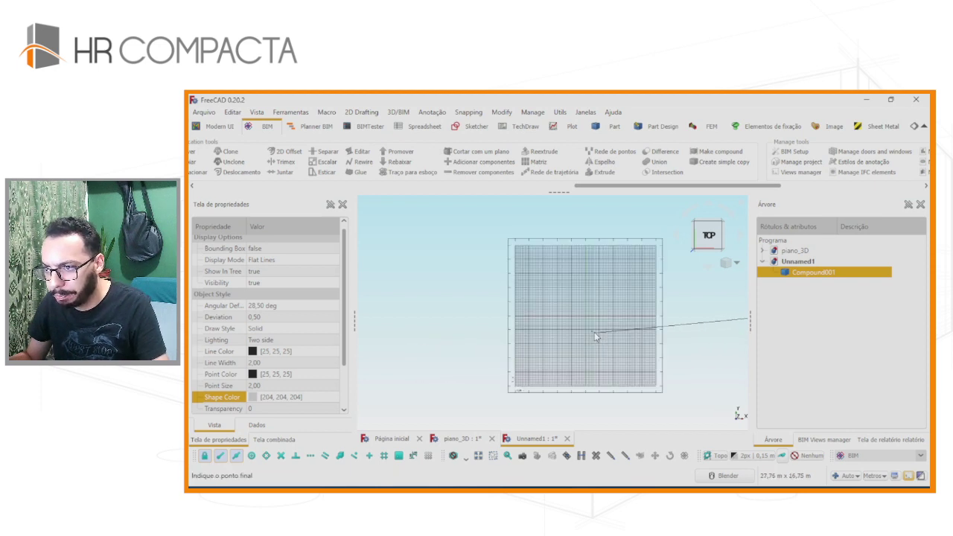
pyautogui.scroll(2, 593, 334)
pyautogui.press('Escape')
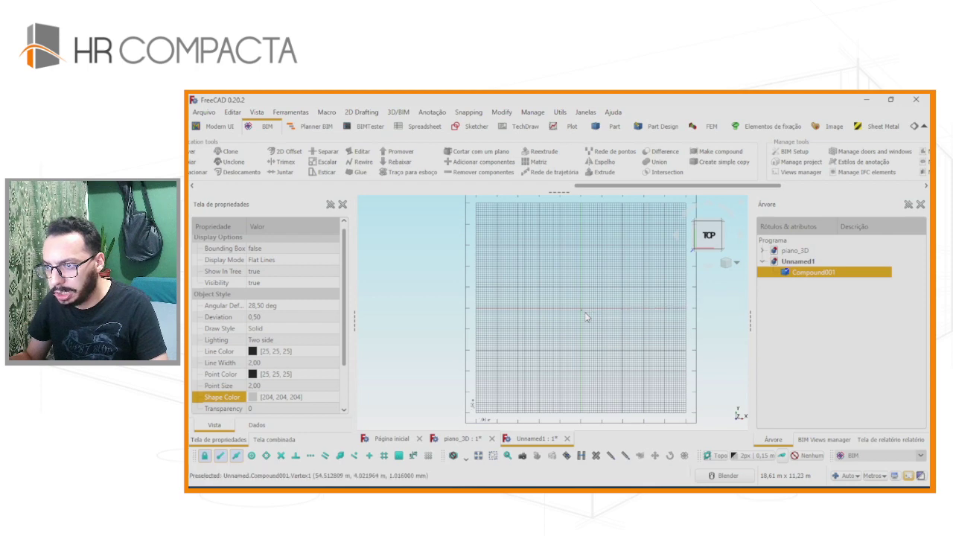
pyautogui.scroll(2, 585, 317)
pyautogui.scroll(3, 584, 317)
pyautogui.scroll(3, 585, 317)
pyautogui.scroll(2, 506, 336)
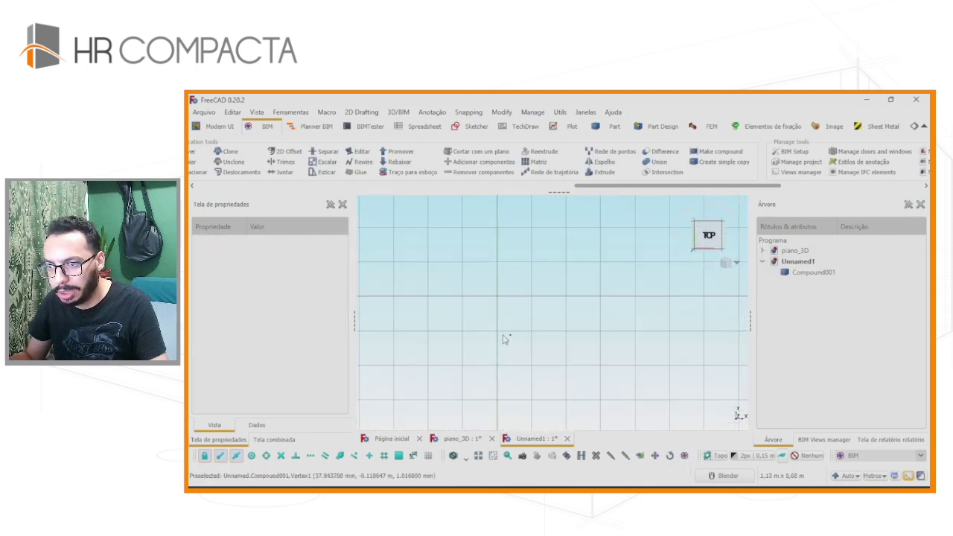
pyautogui.scroll(2, 507, 335)
pyautogui.scroll(1, 506, 335)
pyautogui.scroll(1, 508, 338)
pyautogui.scroll(-3, 508, 337)
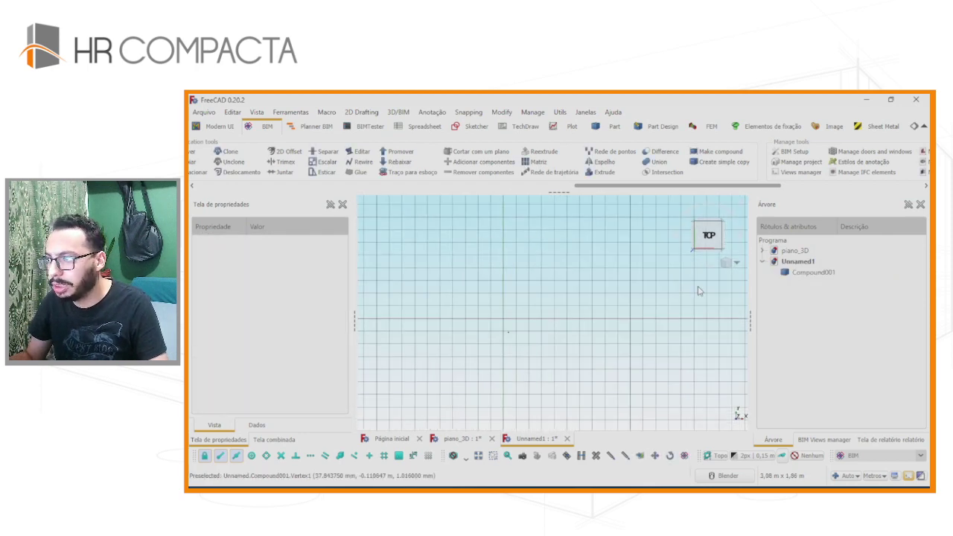
pyautogui.click(798, 273)
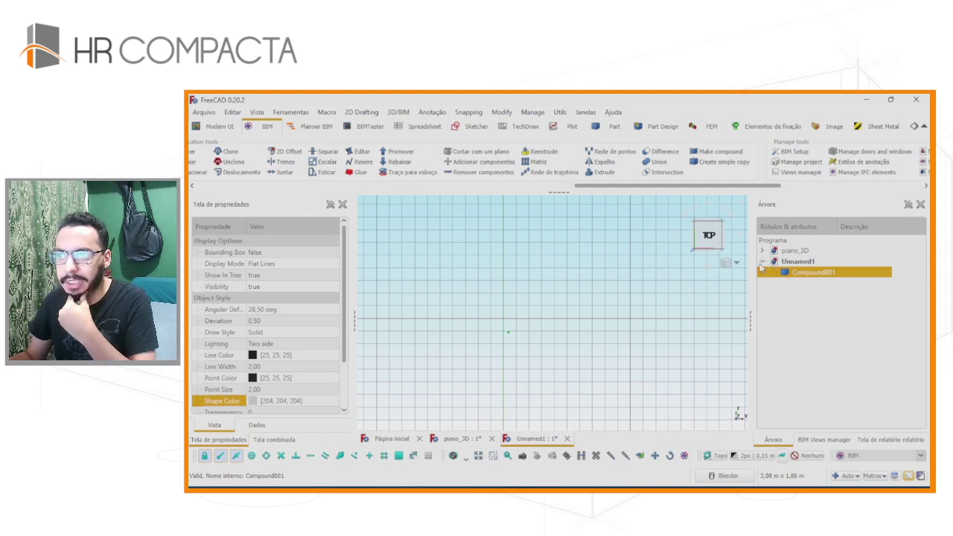
pyautogui.click(536, 188)
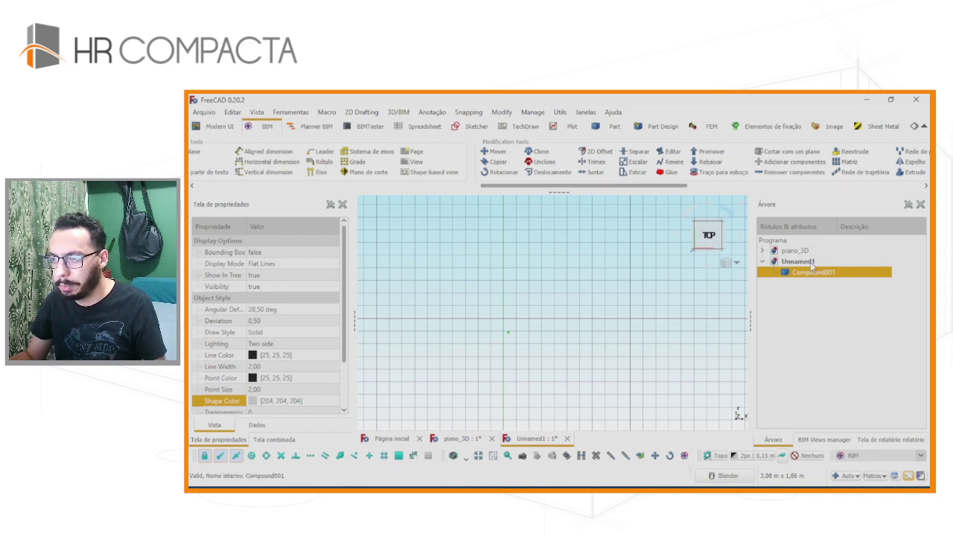
pyautogui.click(606, 323)
pyautogui.click(817, 274)
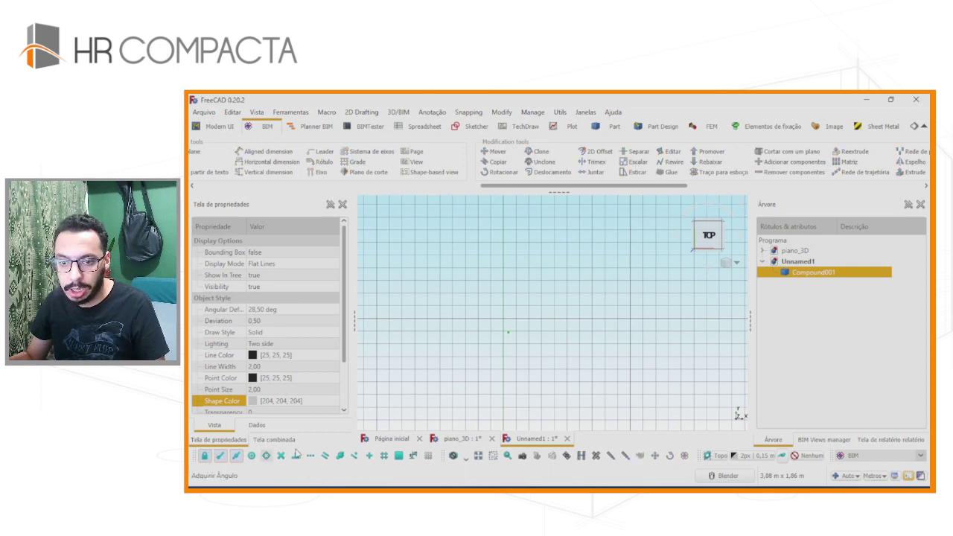
# Start scaling Compound001 with the base point on the piano's corner.
pyautogui.click(277, 440)
pyautogui.scroll(3, 509, 323)
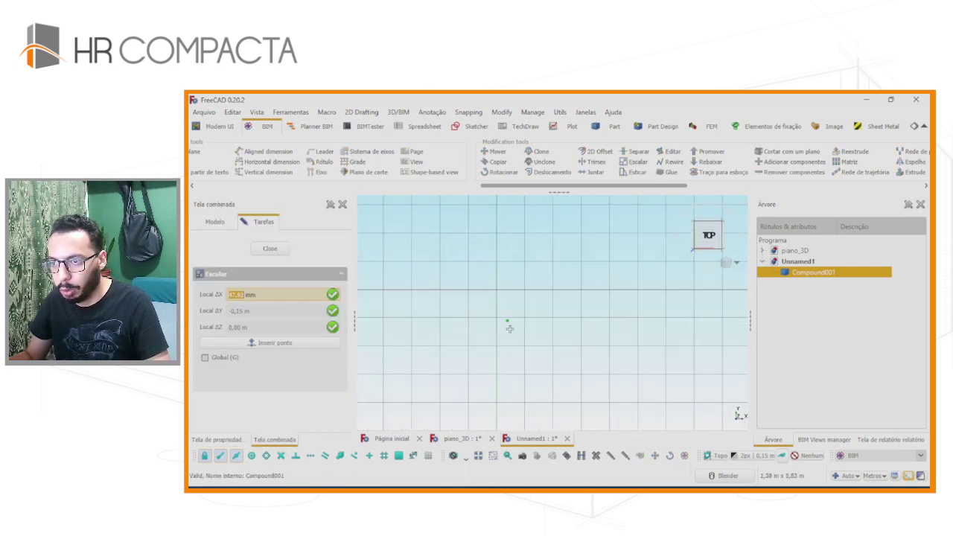
pyautogui.scroll(3, 504, 319)
pyautogui.scroll(3, 499, 312)
pyautogui.scroll(1, 498, 312)
pyautogui.scroll(2, 509, 318)
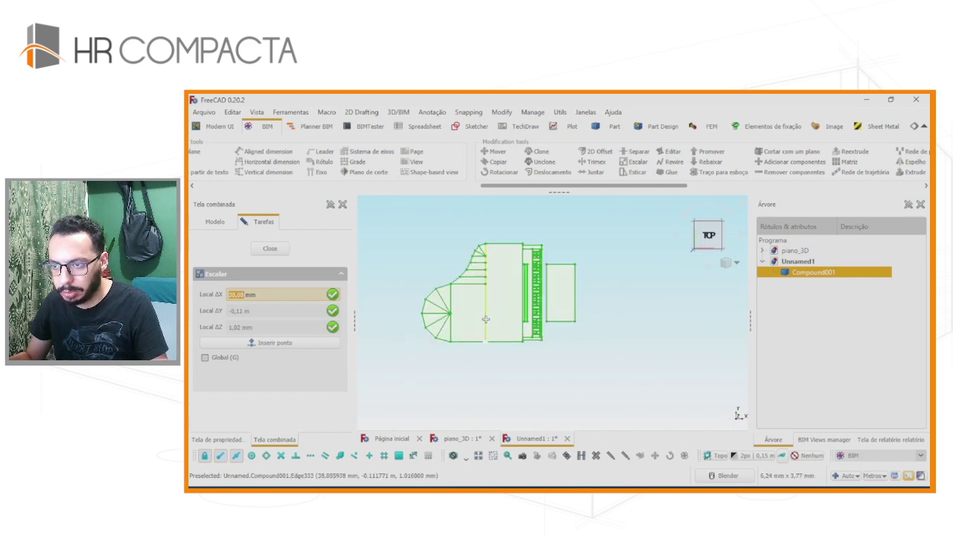
pyautogui.scroll(3, 529, 327)
pyautogui.scroll(2, 546, 336)
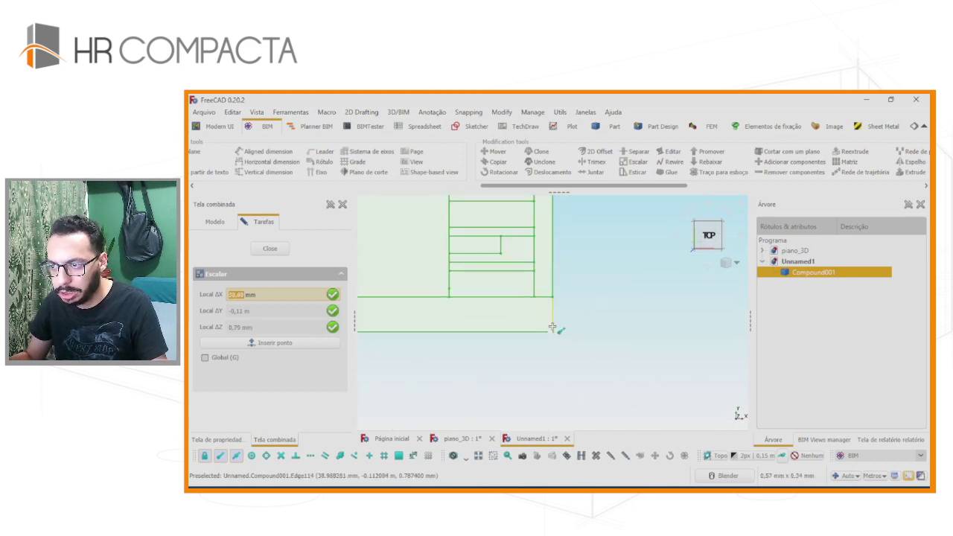
pyautogui.click(552, 328)
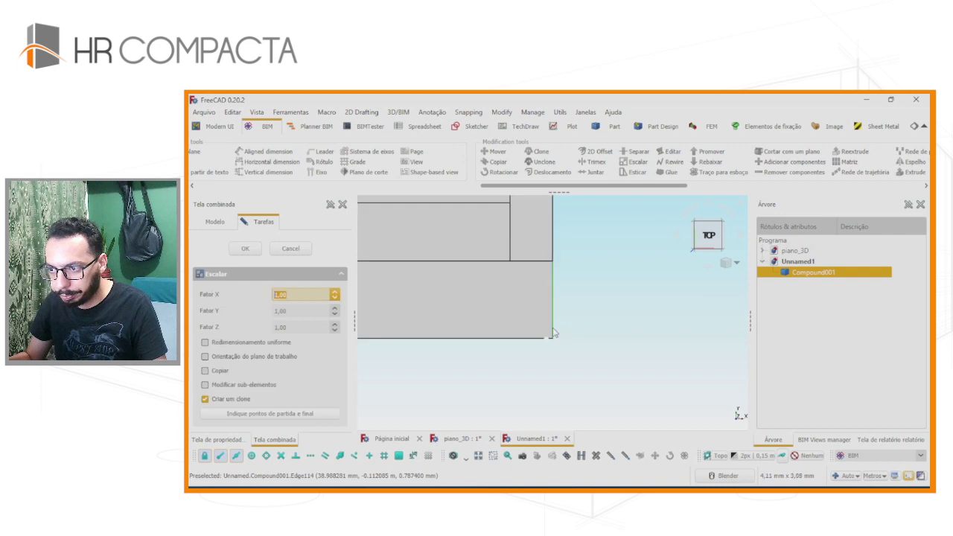
pyautogui.scroll(-5, 541, 377)
pyautogui.scroll(-5, 533, 380)
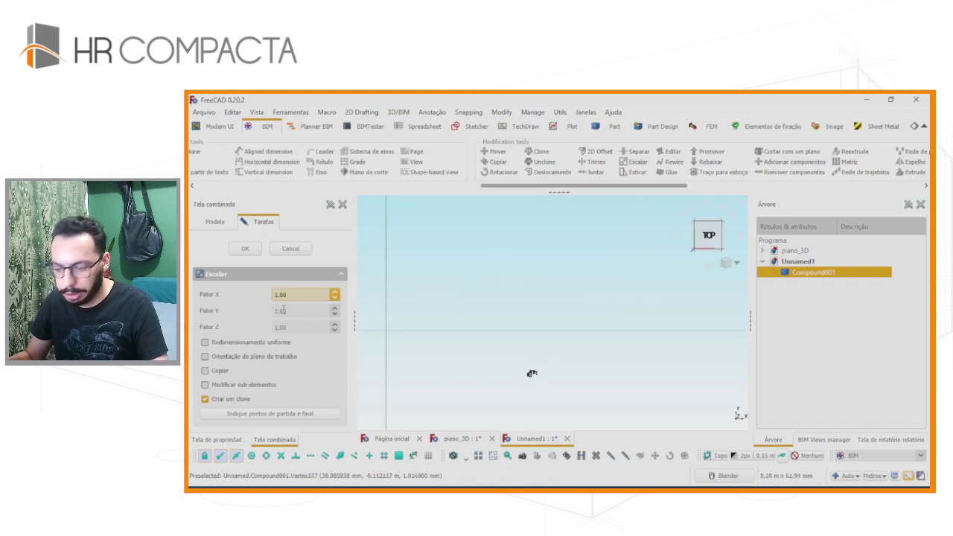
# Enter scale factors in Fator X and Fator Y and orbit the view.
pyautogui.write('100')
pyautogui.click(276, 311)
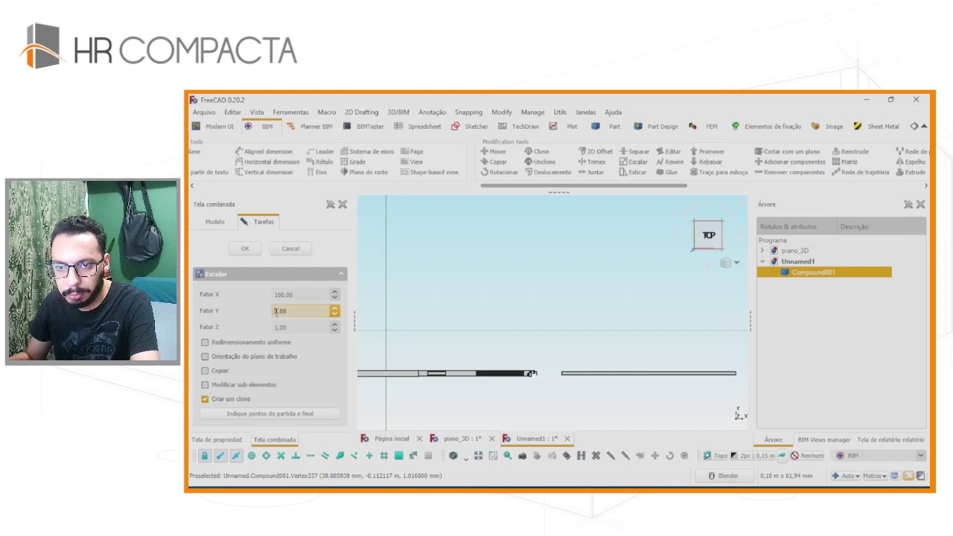
pyautogui.write('100')
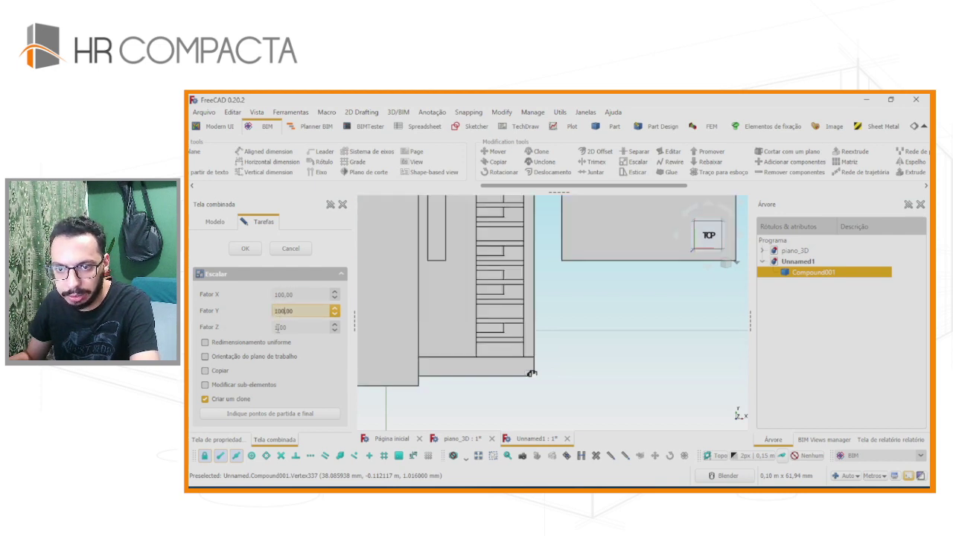
pyautogui.scroll(-3, 449, 354)
pyautogui.scroll(-3, 449, 354)
pyautogui.scroll(-4, 446, 355)
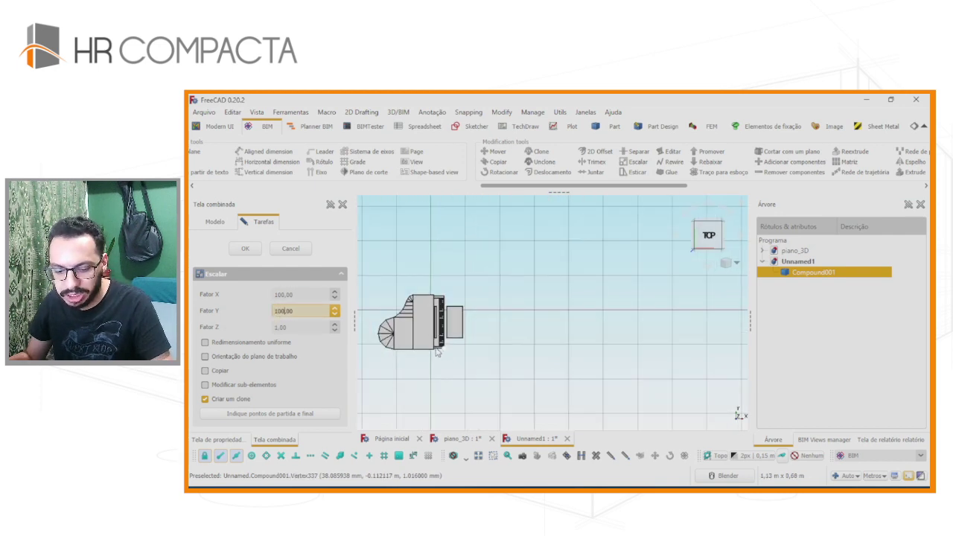
pyautogui.moveTo(437, 352); pyautogui.dragTo(447, 327, button='middle')
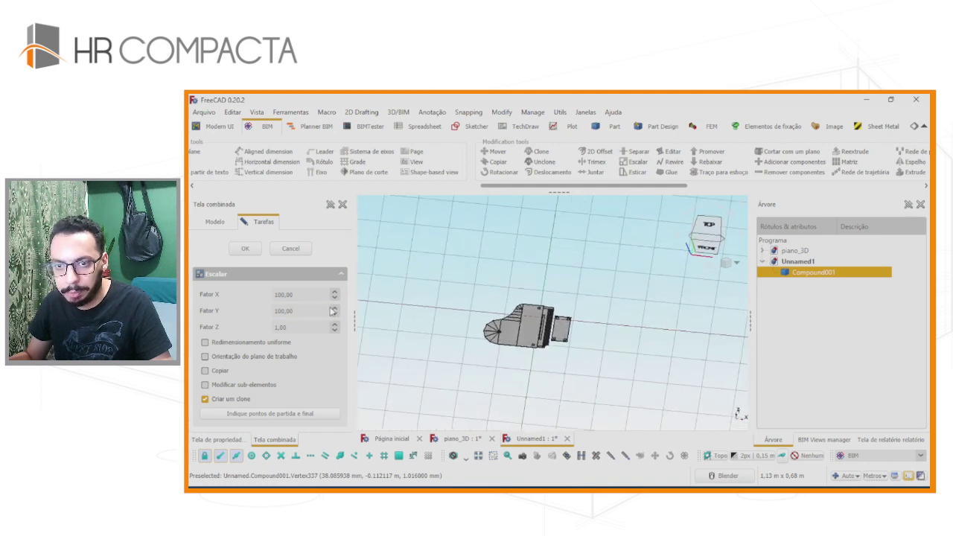
# Complete Fator Z and correct Fator X so all three factors read 1000.
pyautogui.click(276, 328)
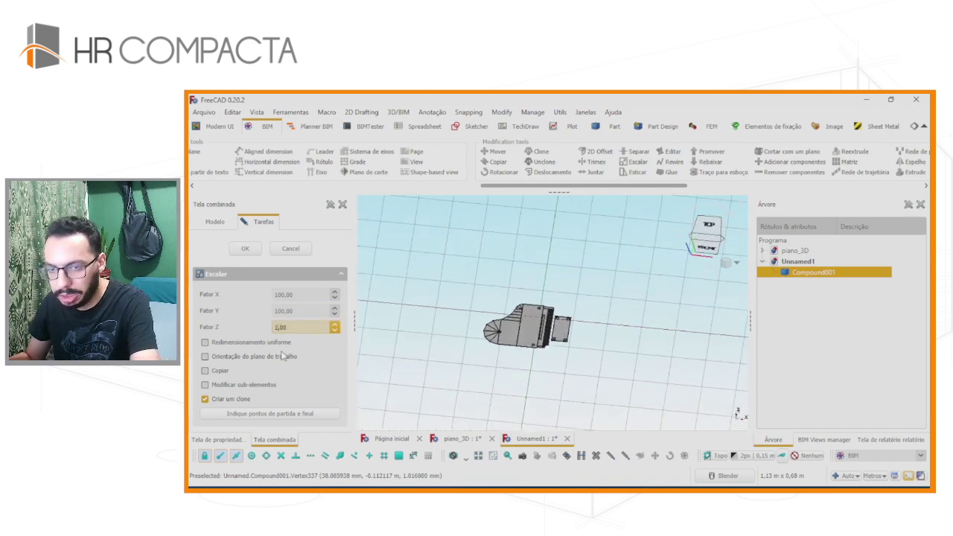
pyautogui.write('00')
pyautogui.scroll(3, 585, 348)
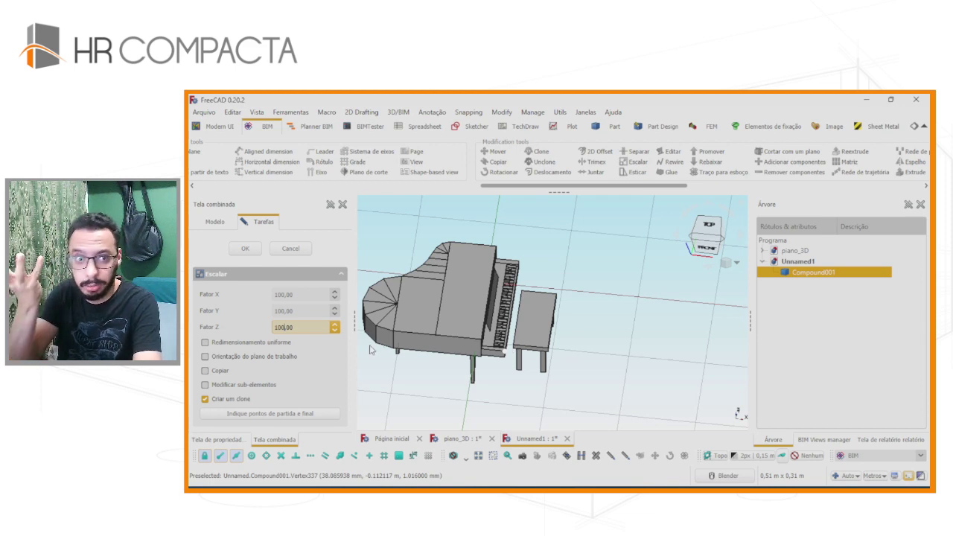
pyautogui.click(282, 295)
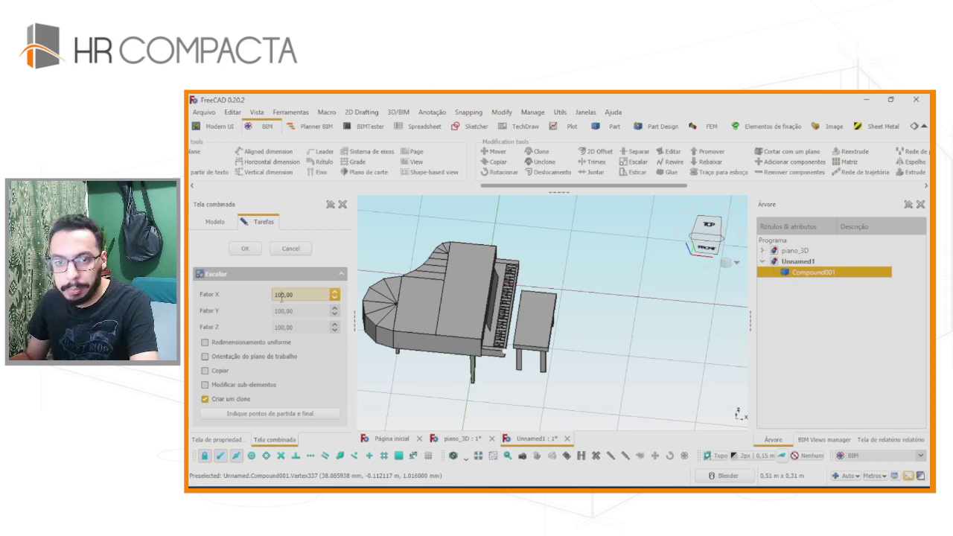
pyautogui.write('0')
pyautogui.press('Tab')
pyautogui.press('Tab')
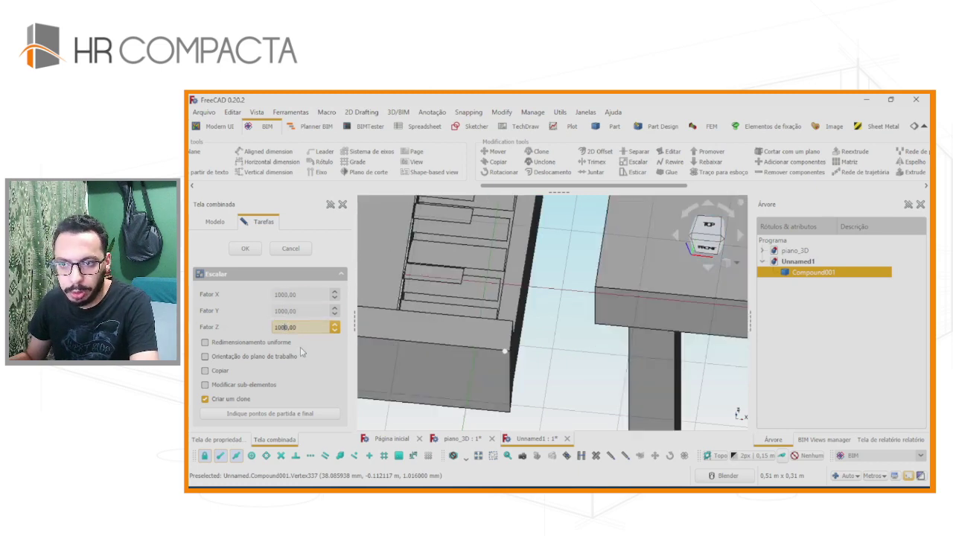
pyautogui.scroll(-5, 428, 355)
pyautogui.scroll(2, 439, 350)
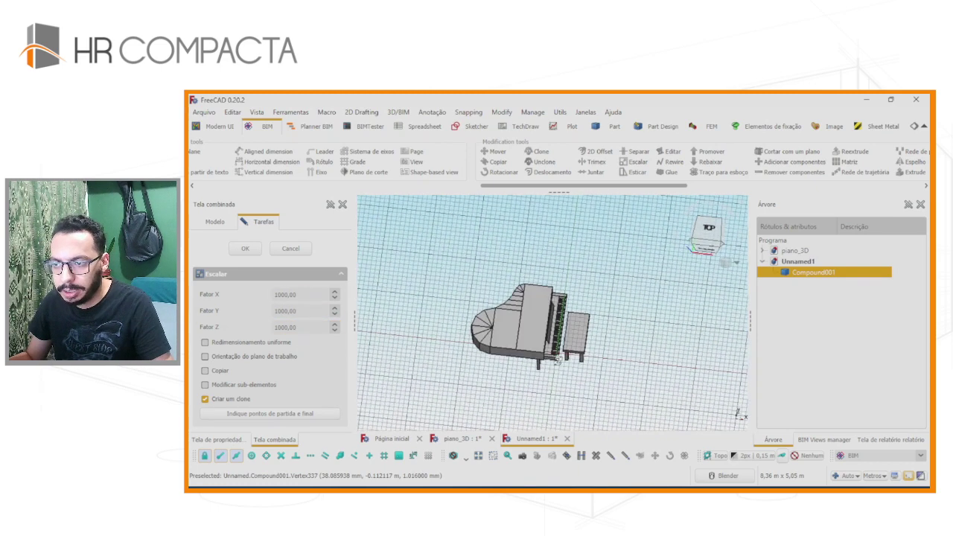
pyautogui.moveTo(557, 360); pyautogui.dragTo(485, 344, button='middle')
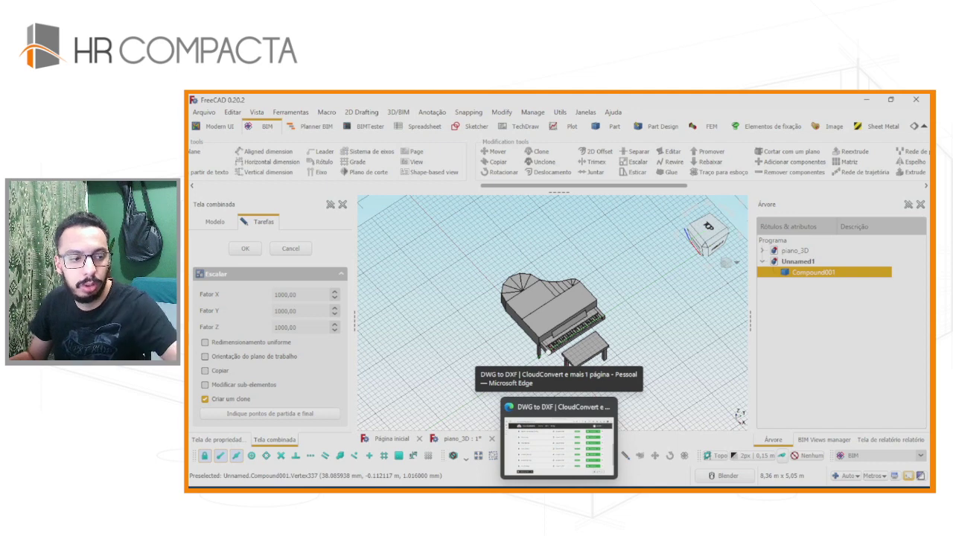
pyautogui.click(558, 439)
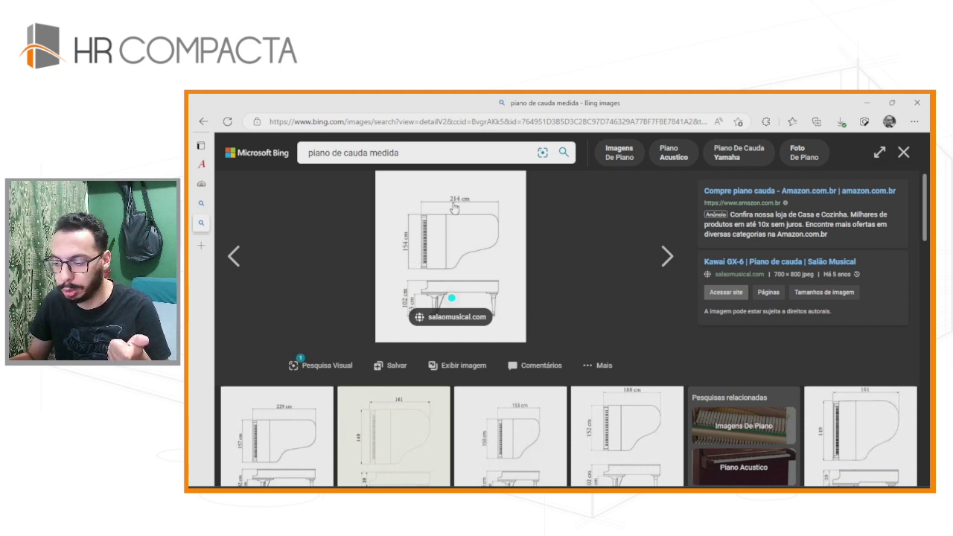
# From the Top view, change Fator X, Y and Z to 1100, then view isometrically.
pyautogui.click(514, 446)
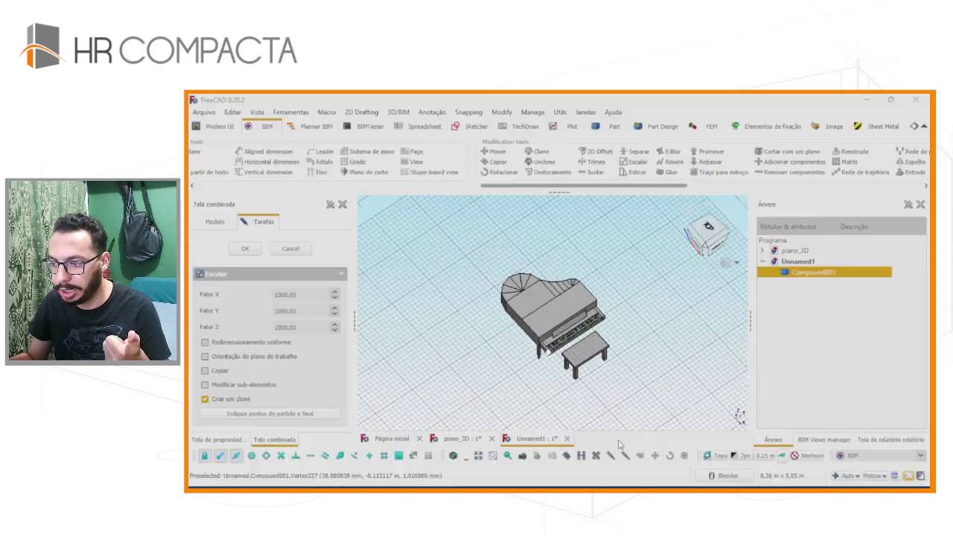
pyautogui.click(707, 227)
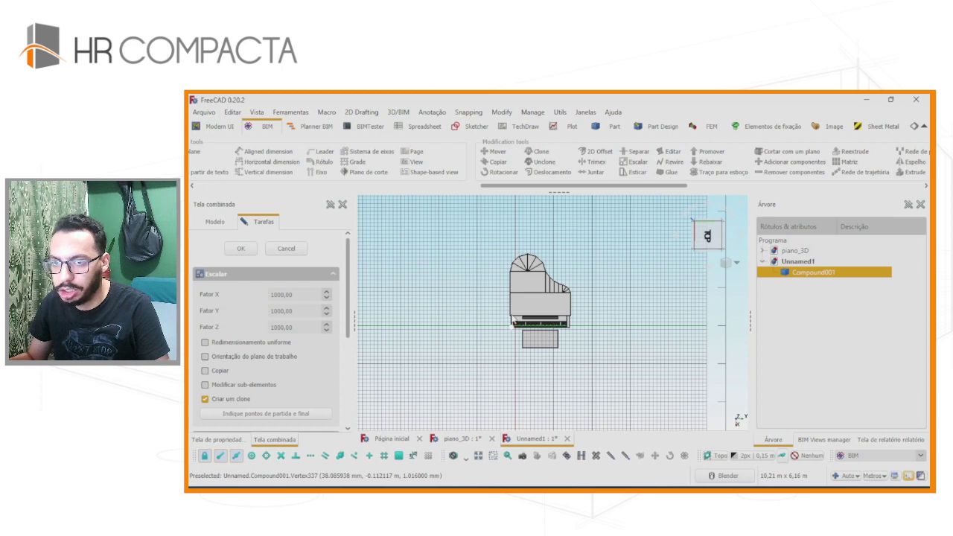
pyautogui.scroll(1, 516, 305)
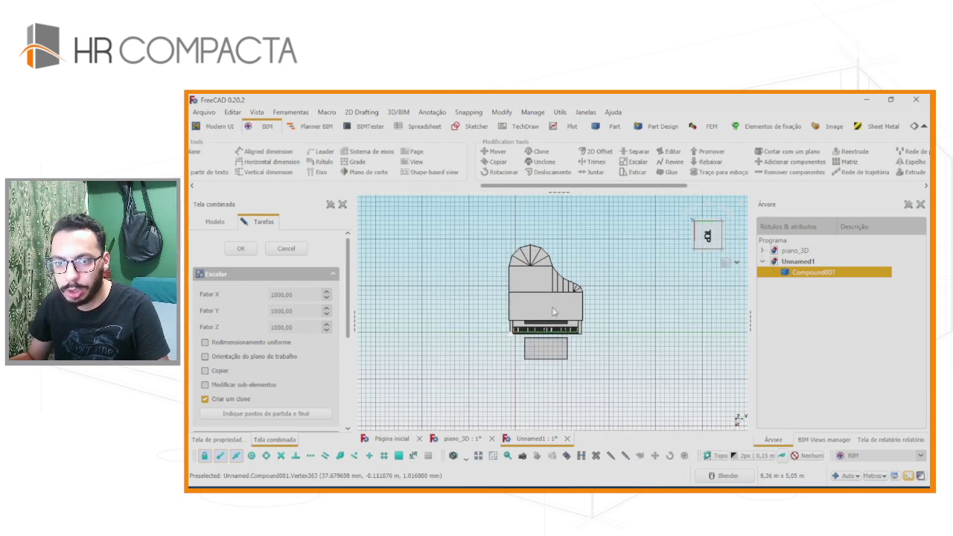
pyautogui.click(279, 295)
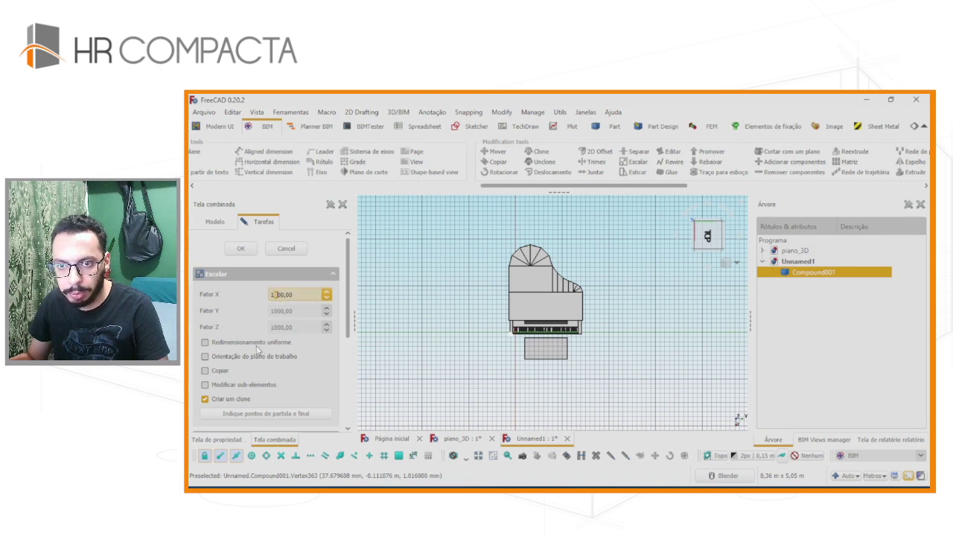
pyautogui.write('1')
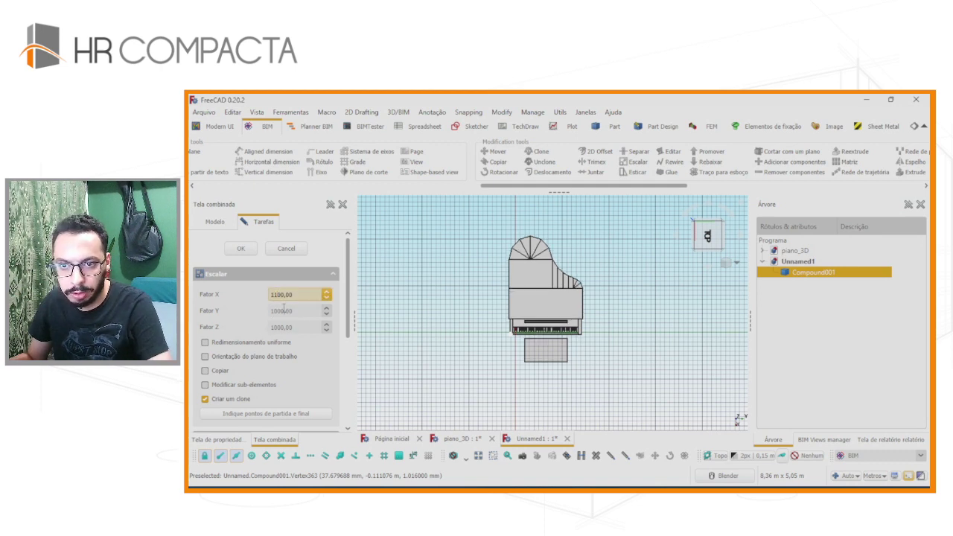
pyautogui.click(276, 311)
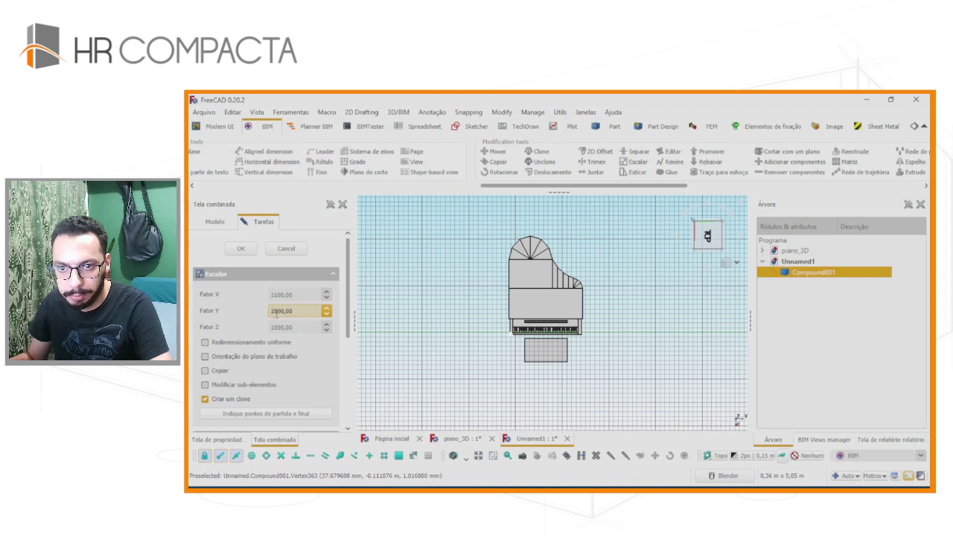
pyautogui.write('1100')
pyautogui.click(273, 327)
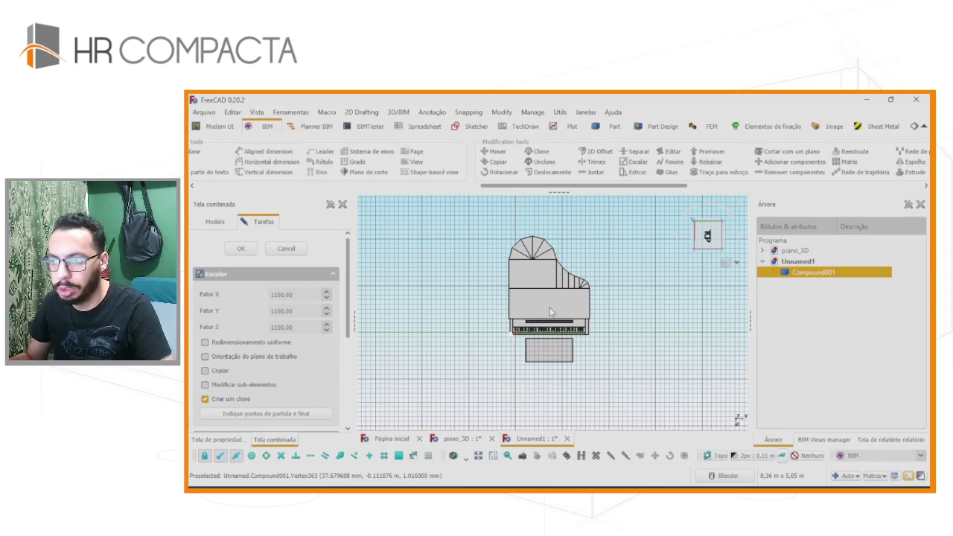
pyautogui.press('0')
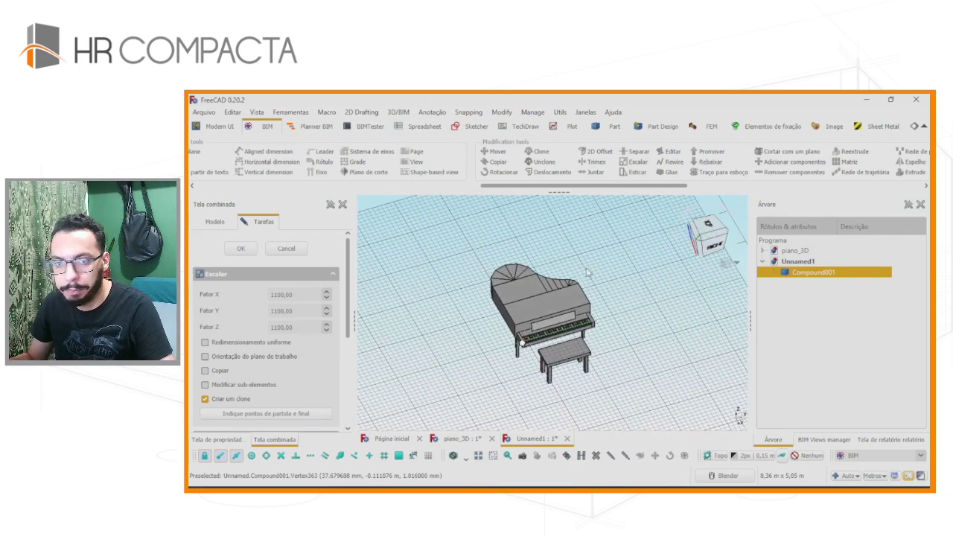
pyautogui.scroll(1, 530, 313)
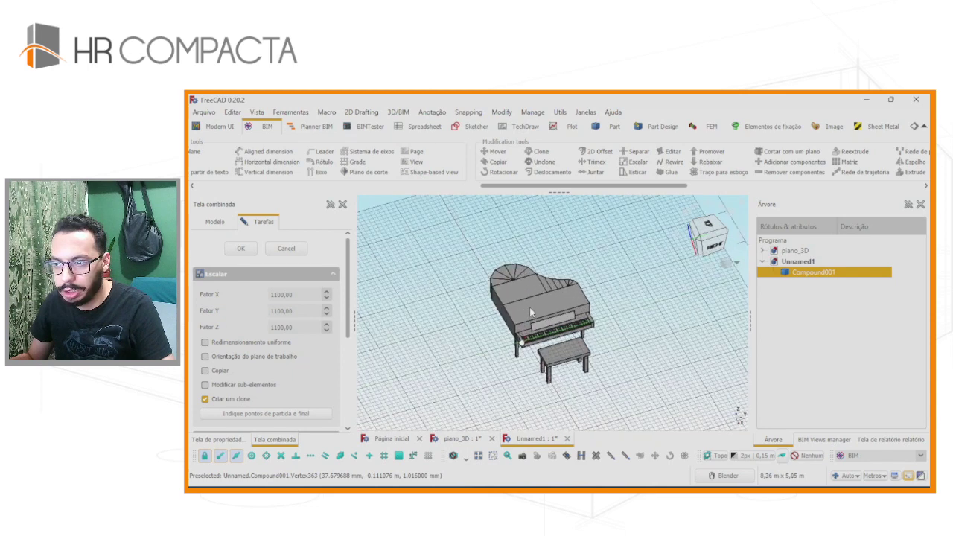
# Confirm the 1100 scale to create the clone, then clone the scaled piano again.
pyautogui.click(241, 249)
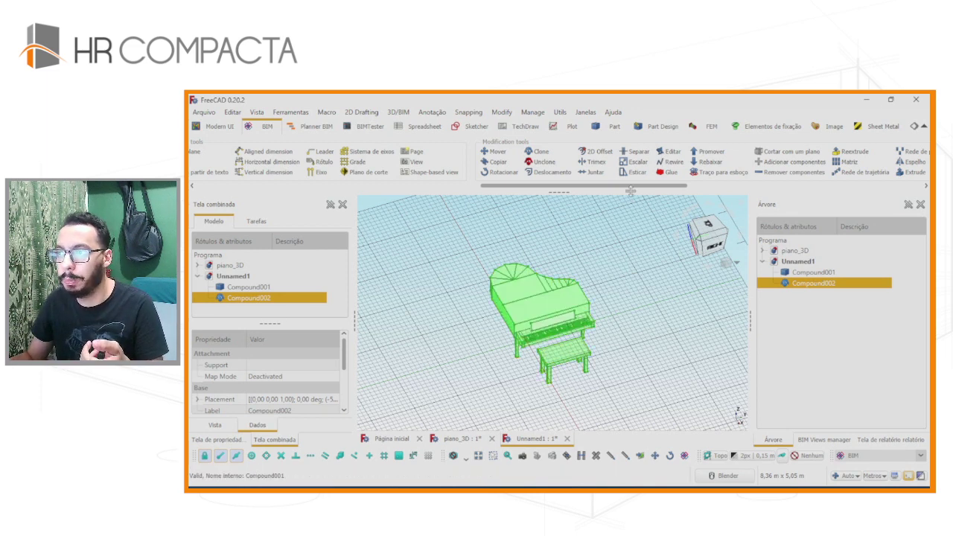
pyautogui.moveTo(631, 186); pyautogui.dragTo(721, 186)
pyautogui.click(241, 151)
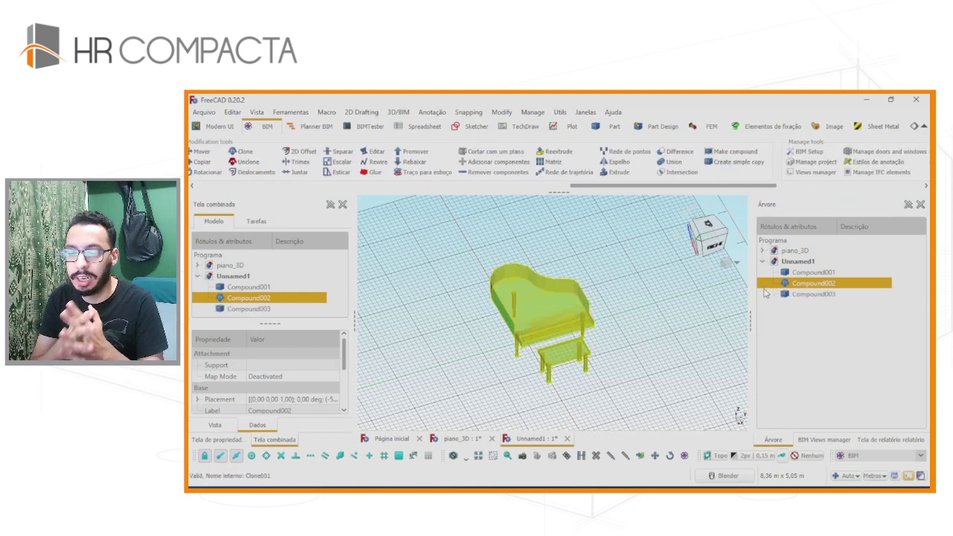
# Hide the original Compound001 and view the Compound003 clone from the front.
pyautogui.click(813, 272)
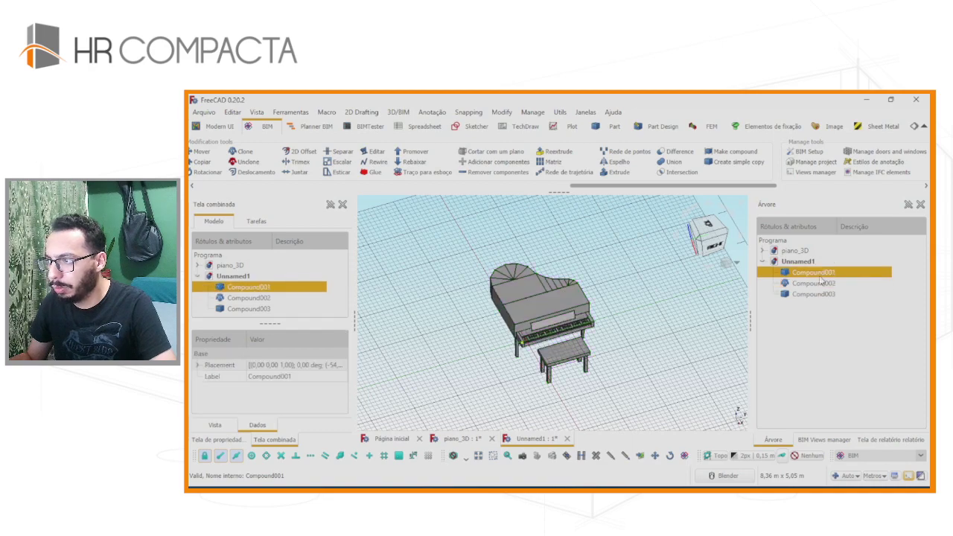
pyautogui.press('space')
pyautogui.click(813, 294)
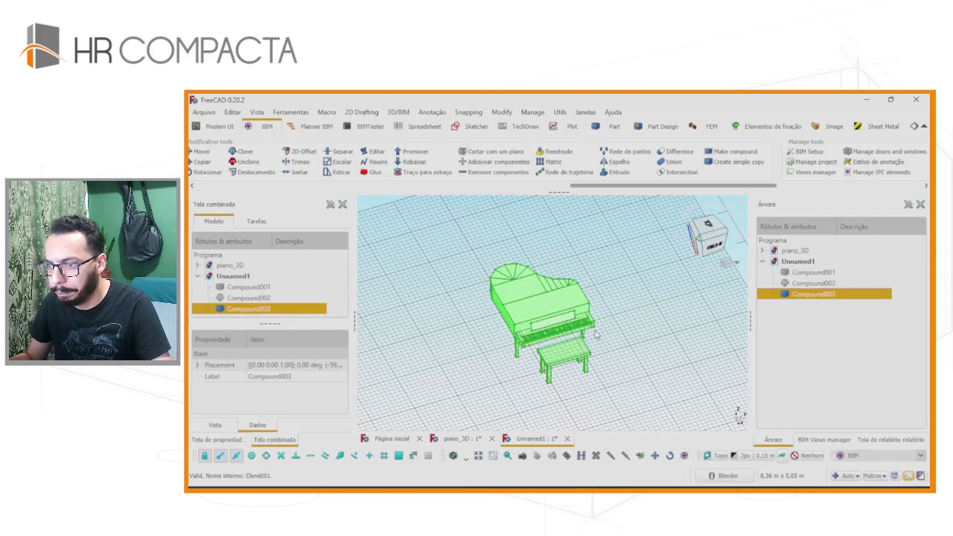
pyautogui.moveTo(564, 350); pyautogui.dragTo(564, 297, button='middle')
pyautogui.press('0')
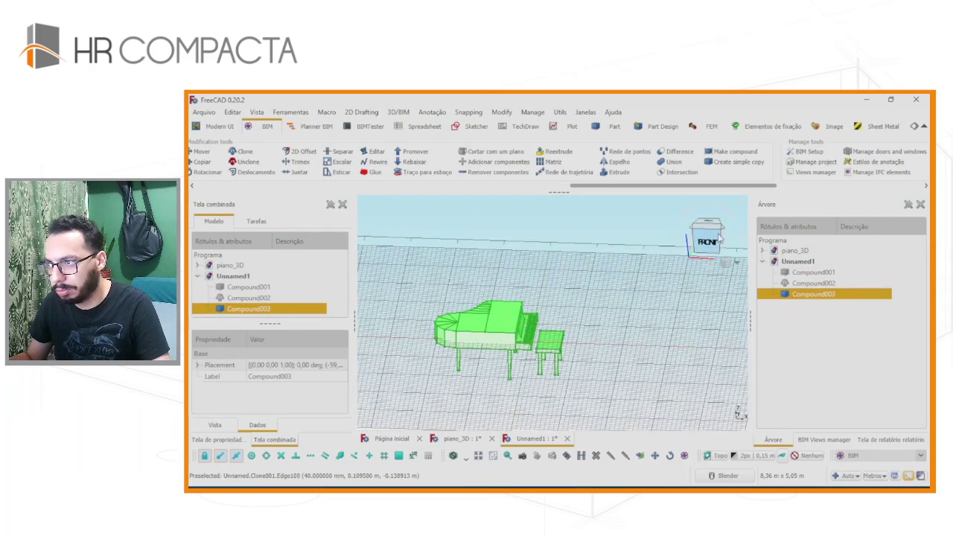
pyautogui.press('1')
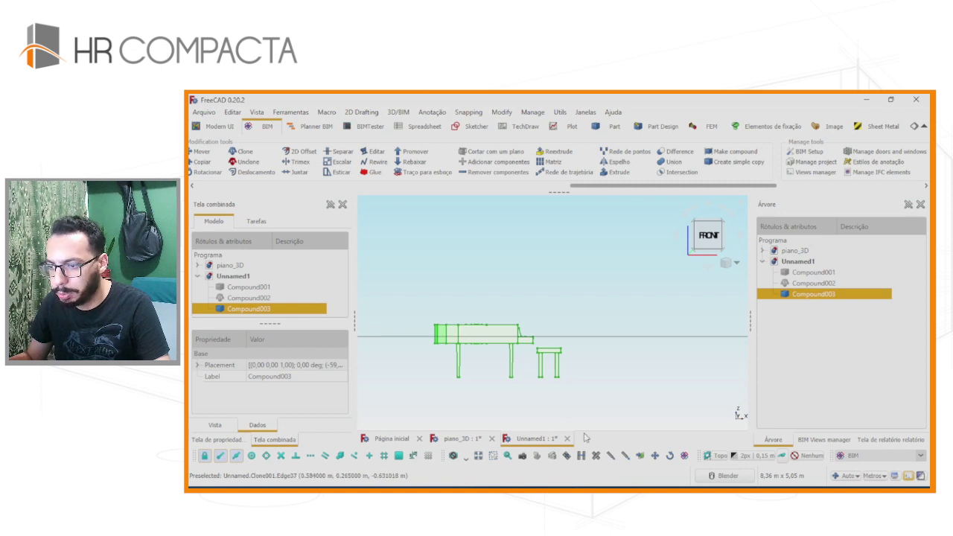
pyautogui.click(606, 422)
# Set the working plane to Front and select the Compound003 clone.
pyautogui.click(710, 455)
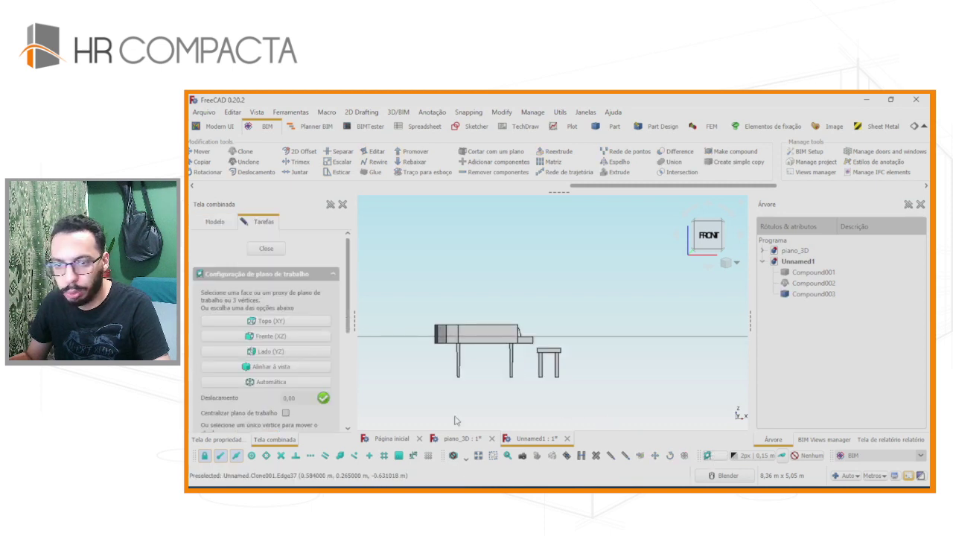
pyautogui.click(297, 336)
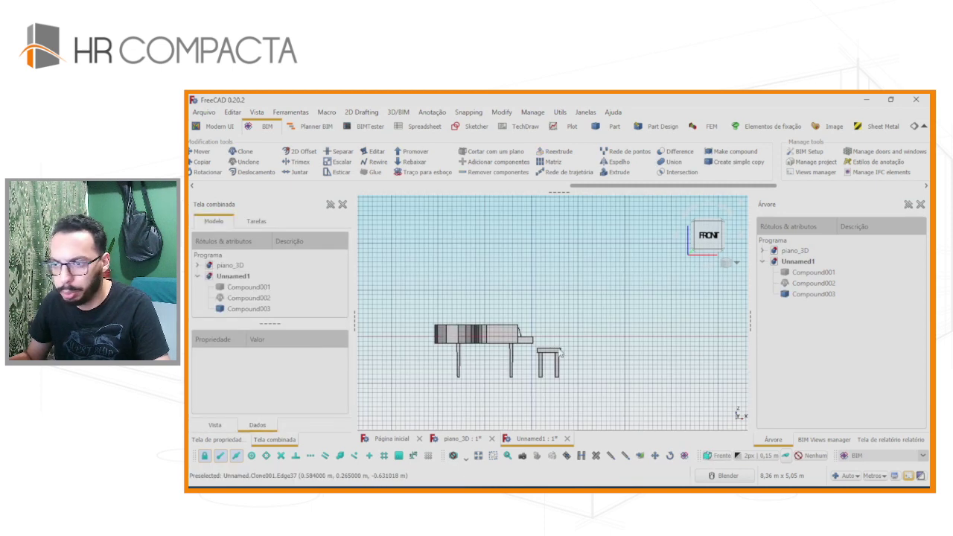
pyautogui.click(808, 294)
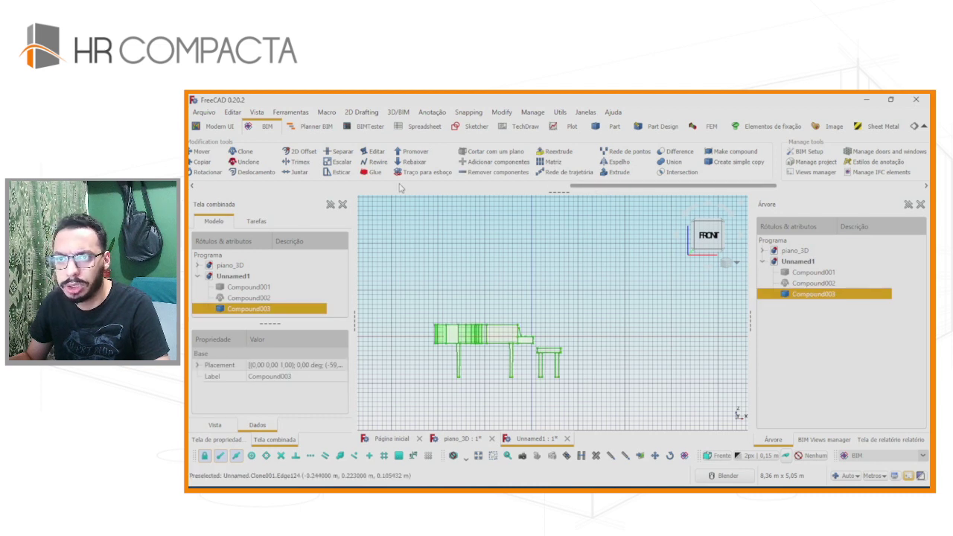
# Move the piano clone from the stool foot down to the ground point.
pyautogui.press('m')
pyautogui.press('v')
pyautogui.scroll(2, 547, 370)
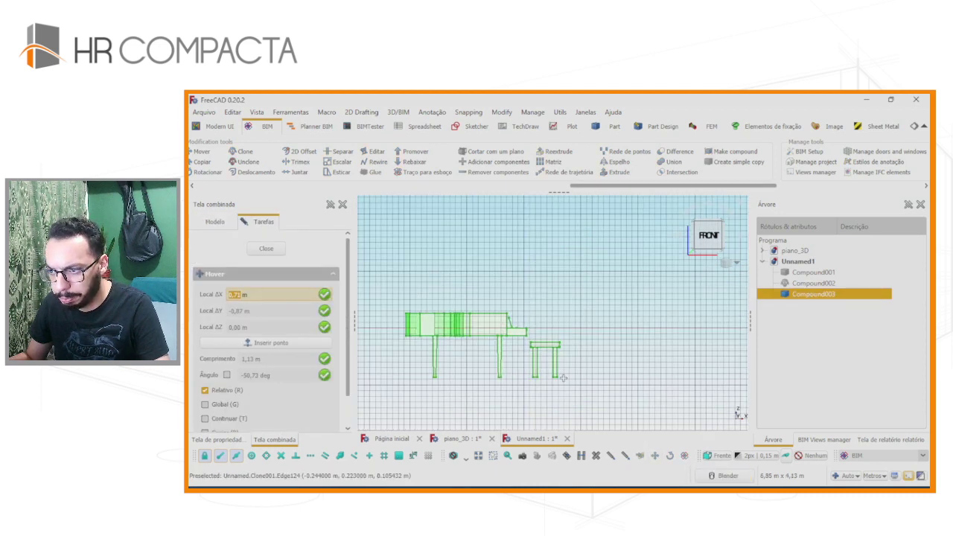
pyautogui.scroll(3, 547, 370)
pyautogui.scroll(4, 547, 370)
pyautogui.click(557, 381)
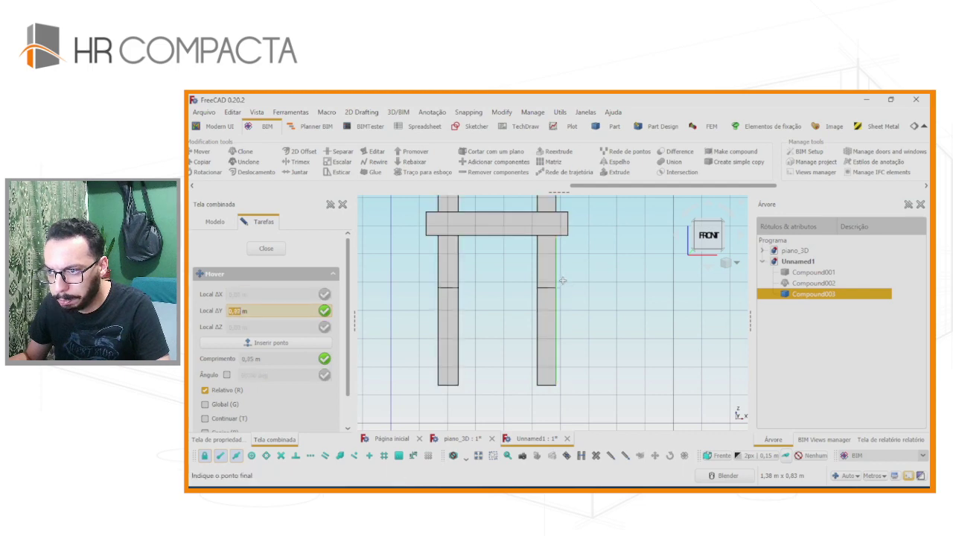
pyautogui.scroll(-1, 562, 271)
pyautogui.scroll(-2, 562, 245)
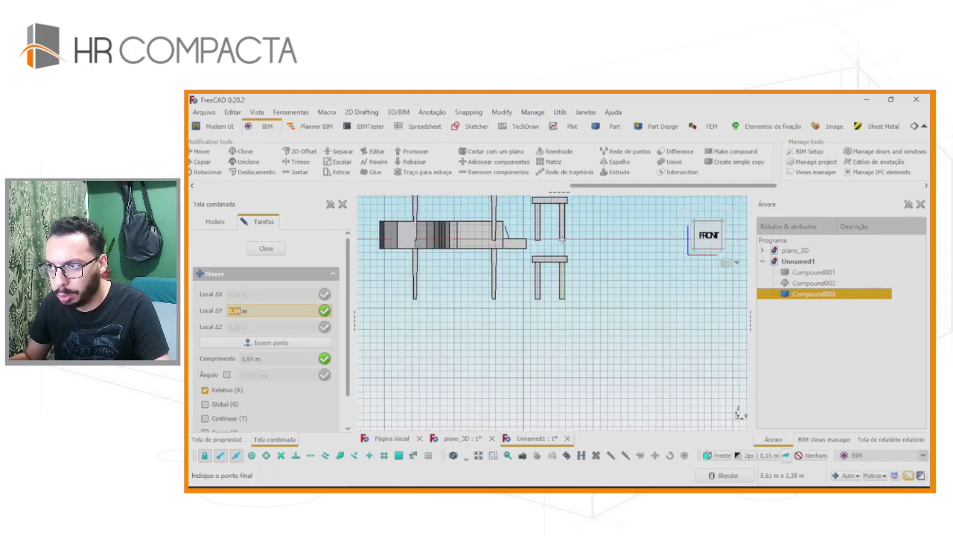
pyautogui.scroll(2, 562, 240)
pyautogui.scroll(2, 566, 235)
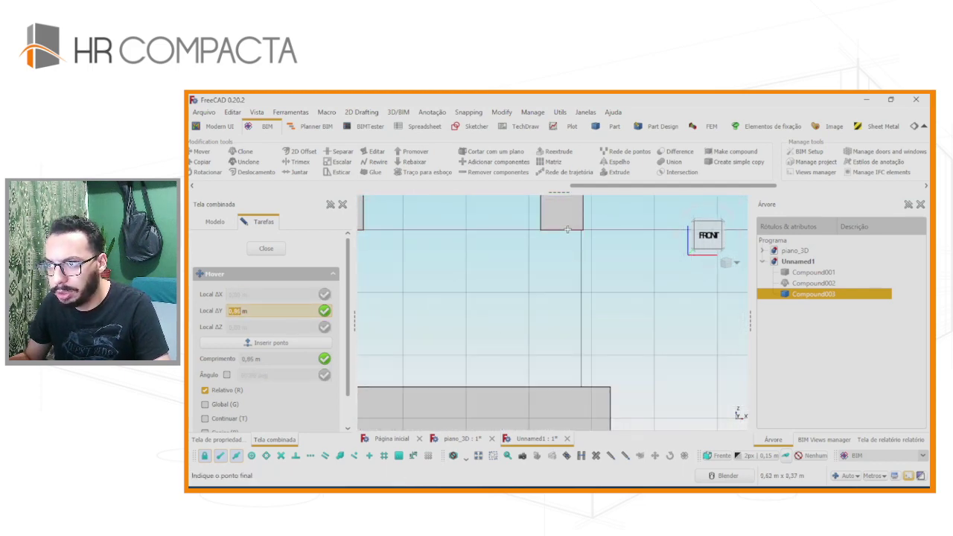
pyautogui.click(566, 228)
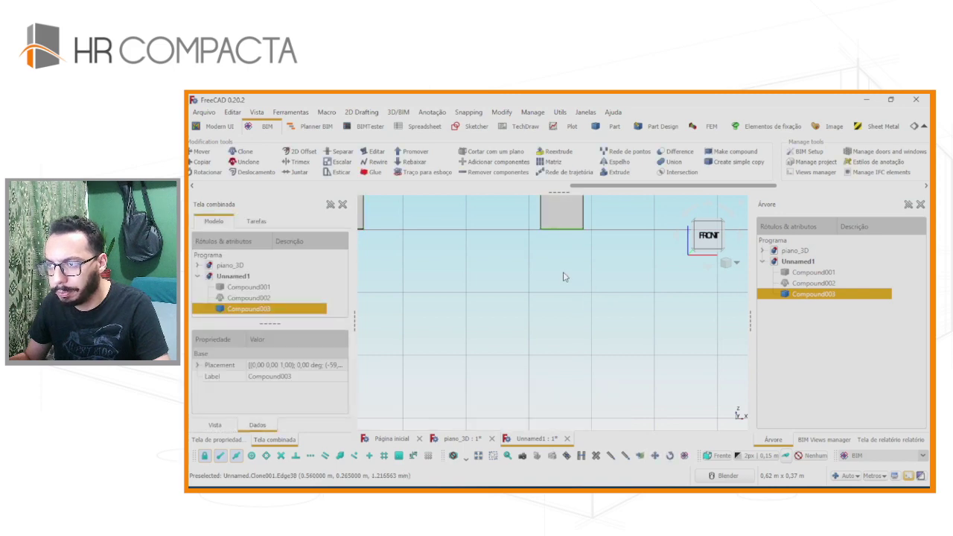
pyautogui.scroll(-2, 561, 277)
pyautogui.scroll(-3, 559, 278)
# Set the Draft working plane to Top.
pyautogui.click(644, 393)
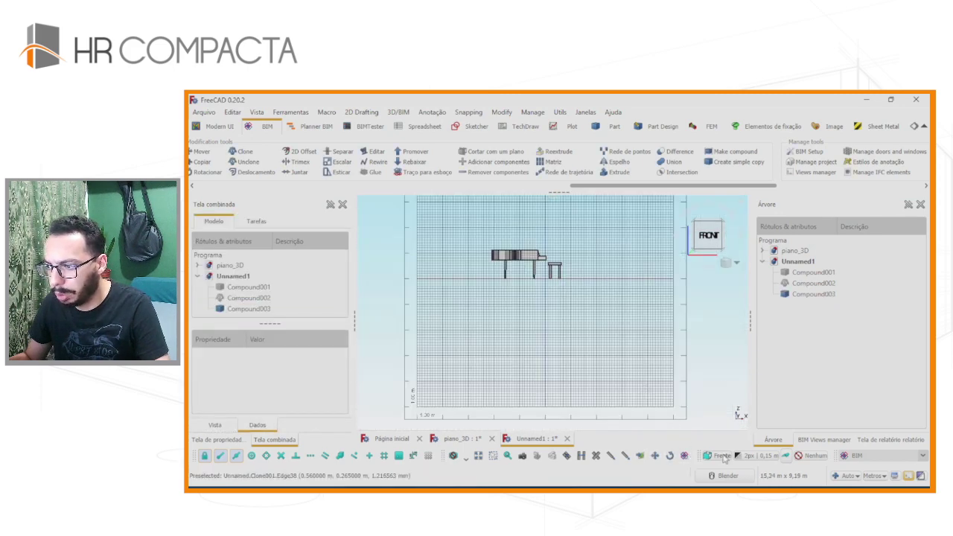
pyautogui.click(718, 455)
pyautogui.click(272, 319)
pyautogui.moveTo(387, 334)
pyautogui.mouseDown(button='middle')
pyautogui.moveTo(590, 212)
pyautogui.moveTo(465, 305)
pyautogui.moveTo(474, 312)
pyautogui.mouseUp(button='middle')
pyautogui.scroll(3, 590, 211)
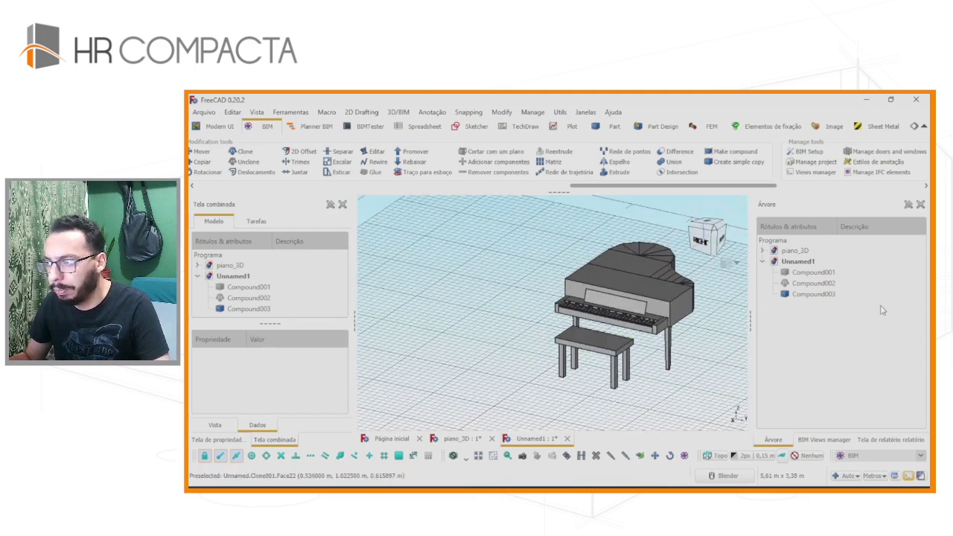
# Give Compound003 a line width and point size of 1.00.
pyautogui.click(815, 294)
pyautogui.click(231, 426)
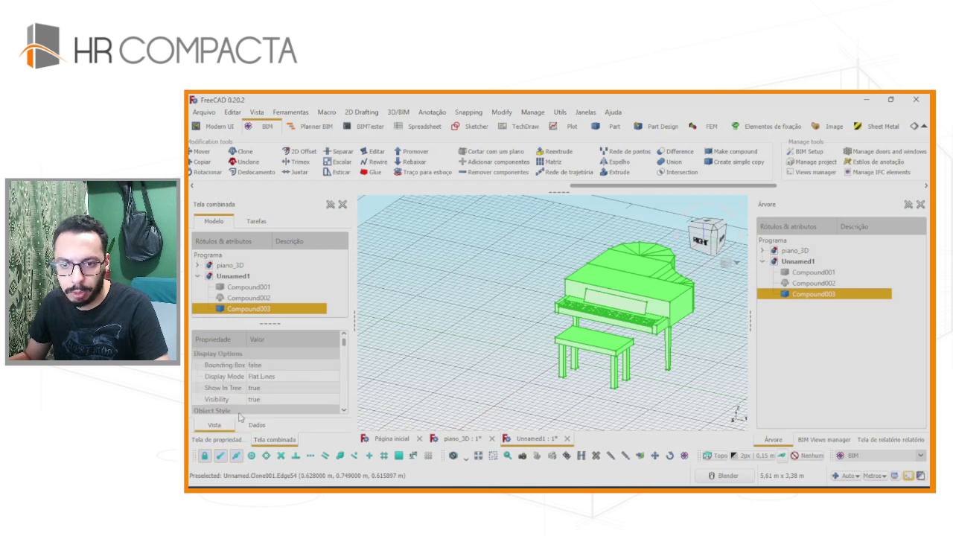
pyautogui.click(217, 439)
pyautogui.scroll(-2, 214, 375)
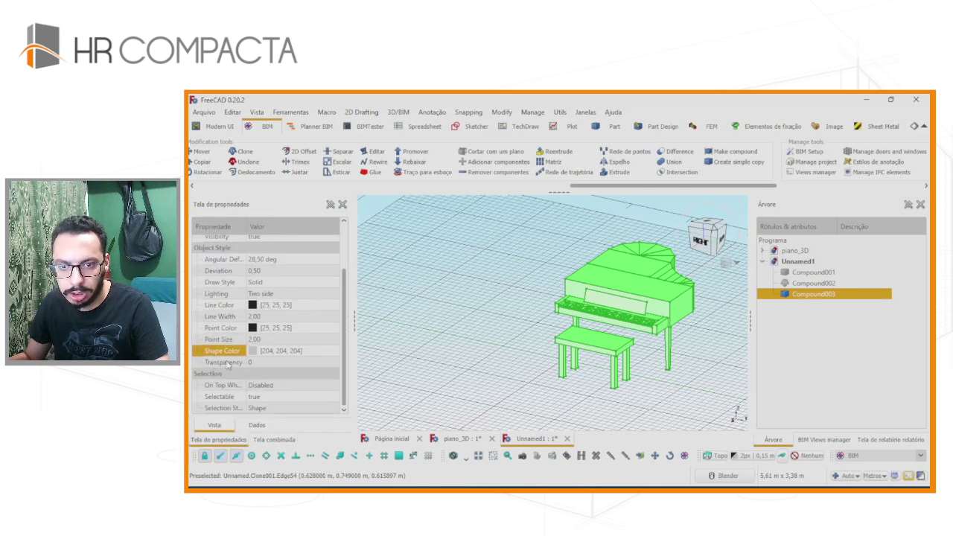
pyautogui.click(256, 317)
pyautogui.scroll(-1, 258, 317)
pyautogui.click(260, 339)
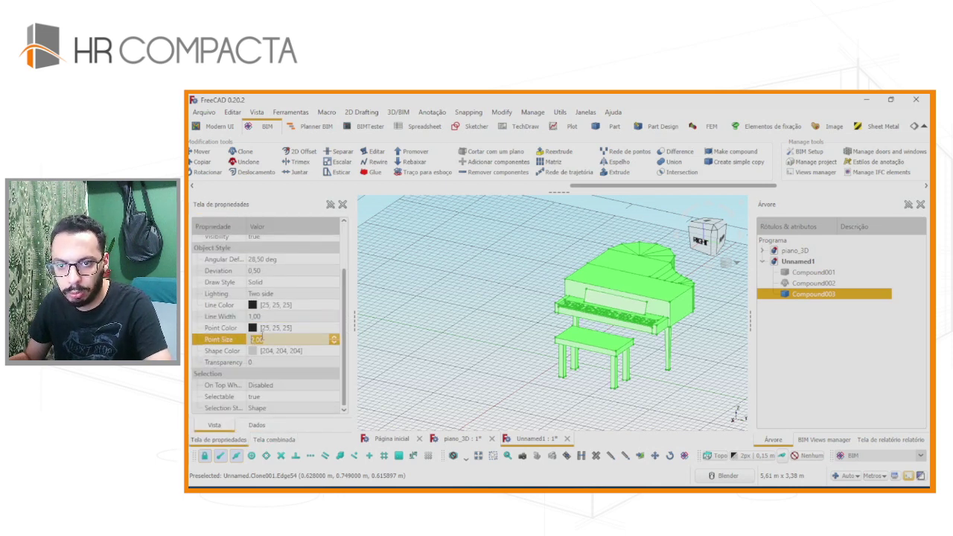
pyautogui.write('1')
pyautogui.click(264, 317)
pyautogui.write('0,1')
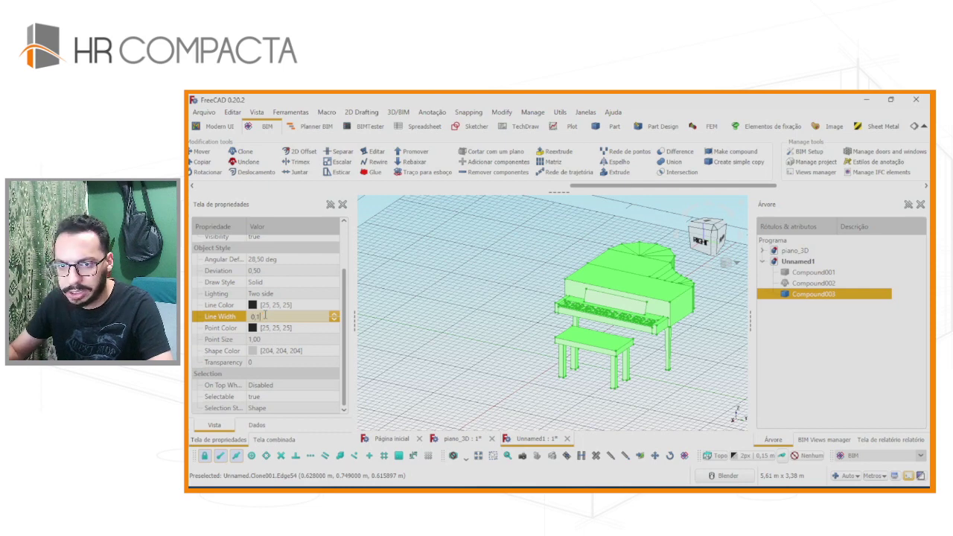
pyautogui.press('Return')
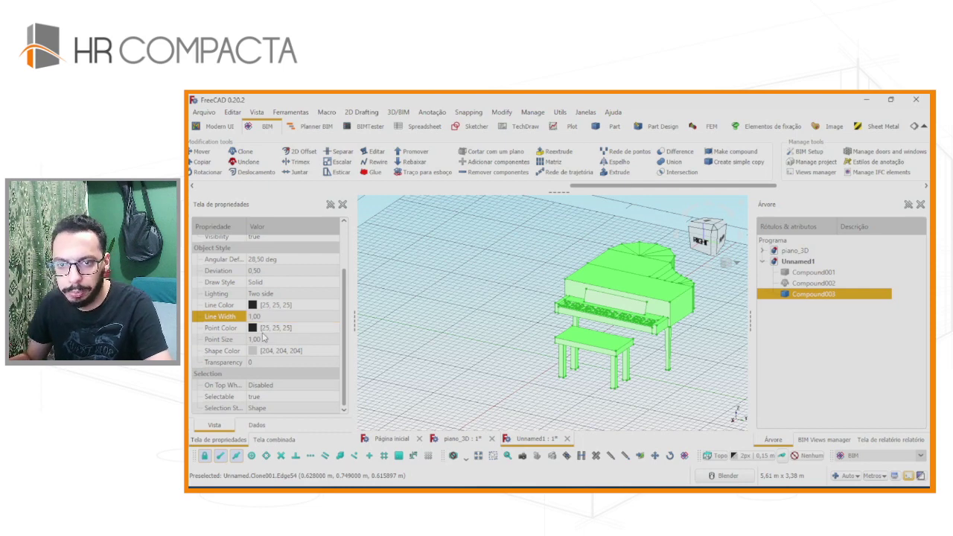
# Set Compound003's line colour and point colour to grey.
pyautogui.click(264, 306)
pyautogui.click(287, 305)
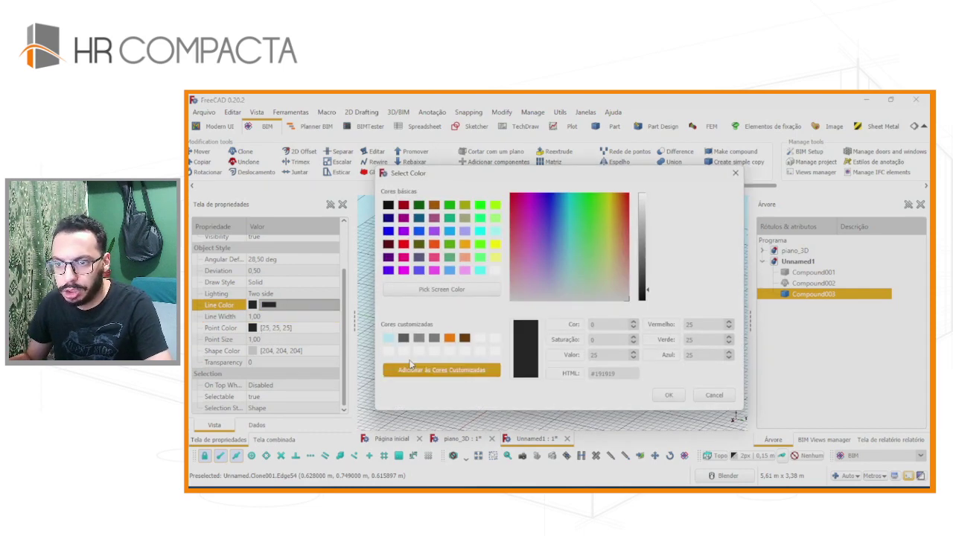
pyautogui.click(435, 337)
pyautogui.click(668, 395)
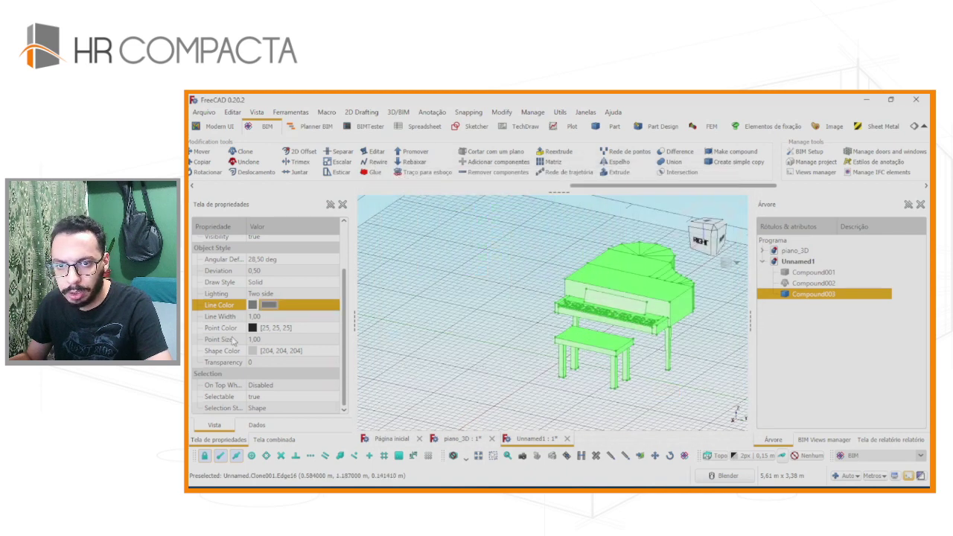
pyautogui.click(257, 328)
pyautogui.click(266, 327)
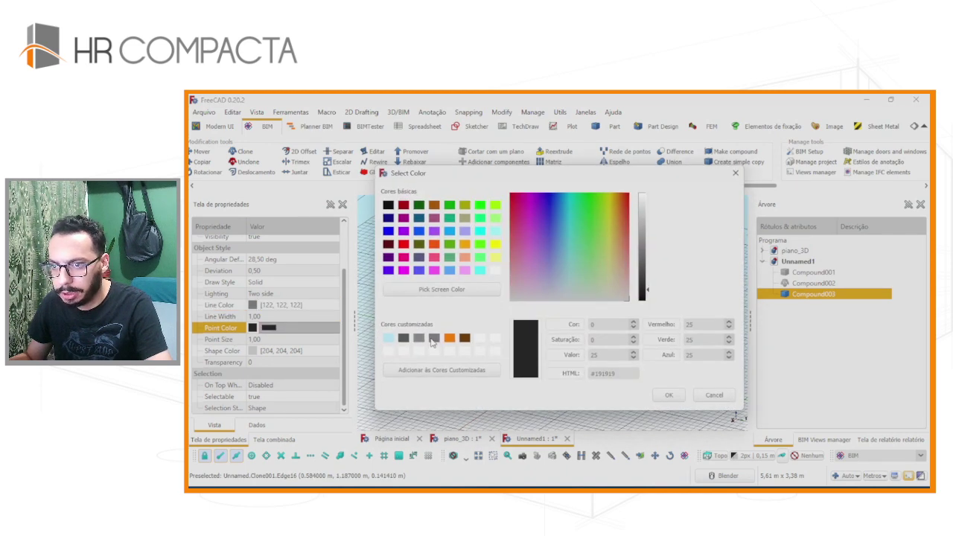
pyautogui.click(434, 339)
pyautogui.click(668, 394)
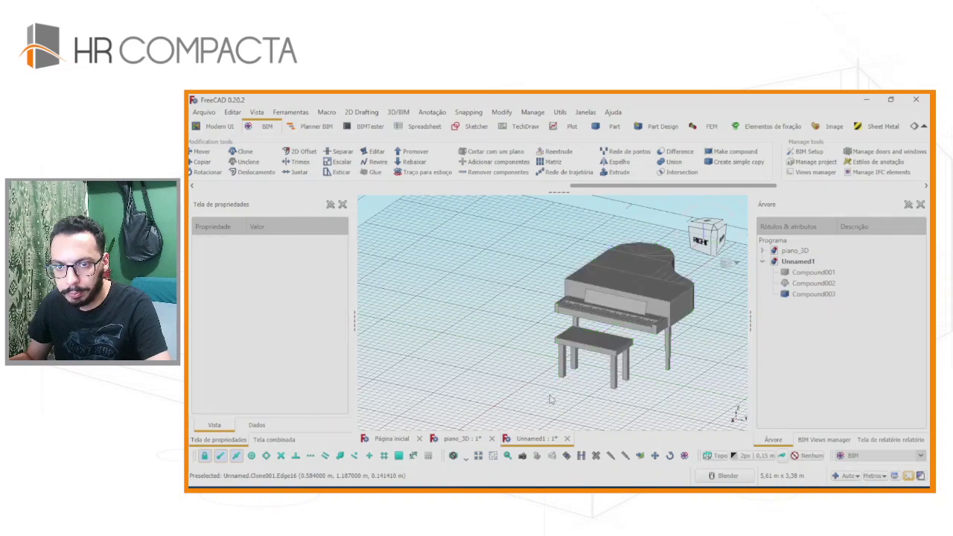
# Switch to an isometric view of the piano with the 0 key.
pyautogui.scroll(2, 669, 292)
pyautogui.scroll(3, 618, 309)
pyautogui.scroll(3, 568, 325)
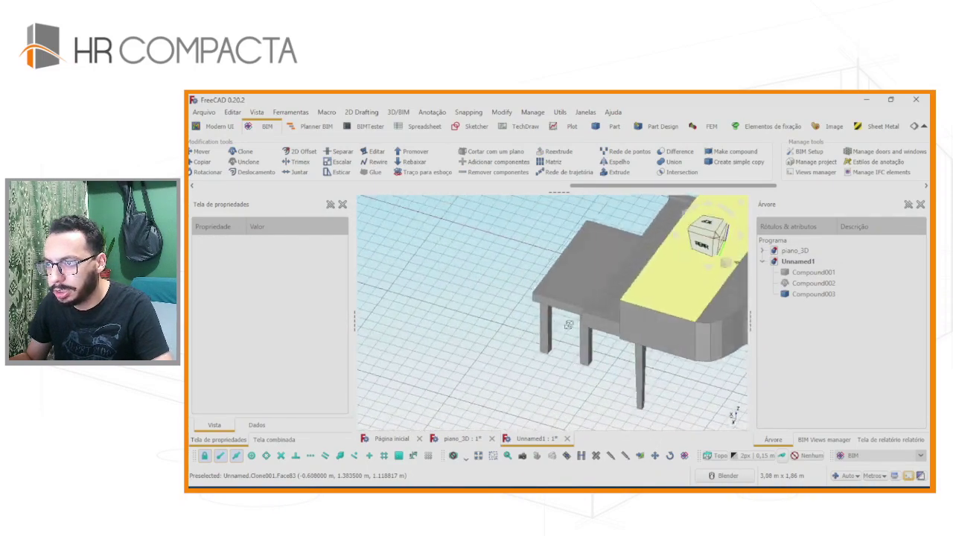
pyautogui.press('0')
pyautogui.scroll(3, 618, 315)
pyautogui.scroll(-3, 618, 315)
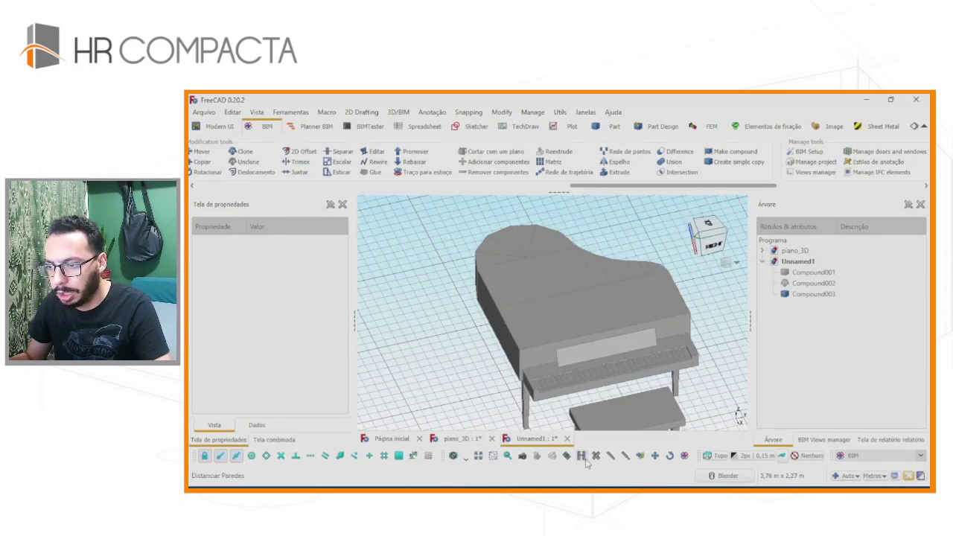
# Change the draw style to Shaded (Sombreado) and orbit around the piano.
pyautogui.click(464, 457)
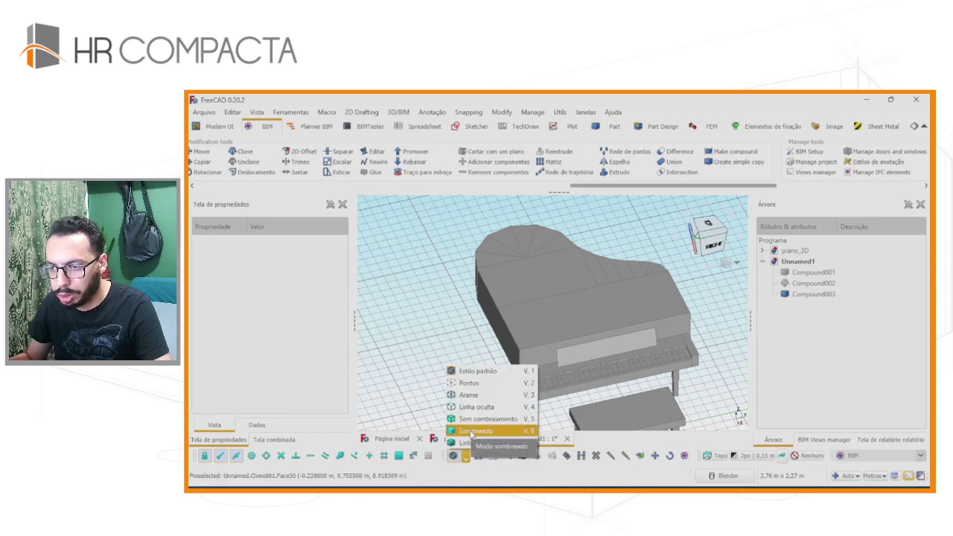
pyautogui.click(471, 432)
pyautogui.moveTo(513, 357)
pyautogui.mouseDown(button='middle')
pyautogui.moveTo(552, 381)
pyautogui.moveTo(528, 387)
pyautogui.mouseUp(button='middle')
pyautogui.scroll(5, 552, 381)
pyautogui.scroll(-4, 464, 348)
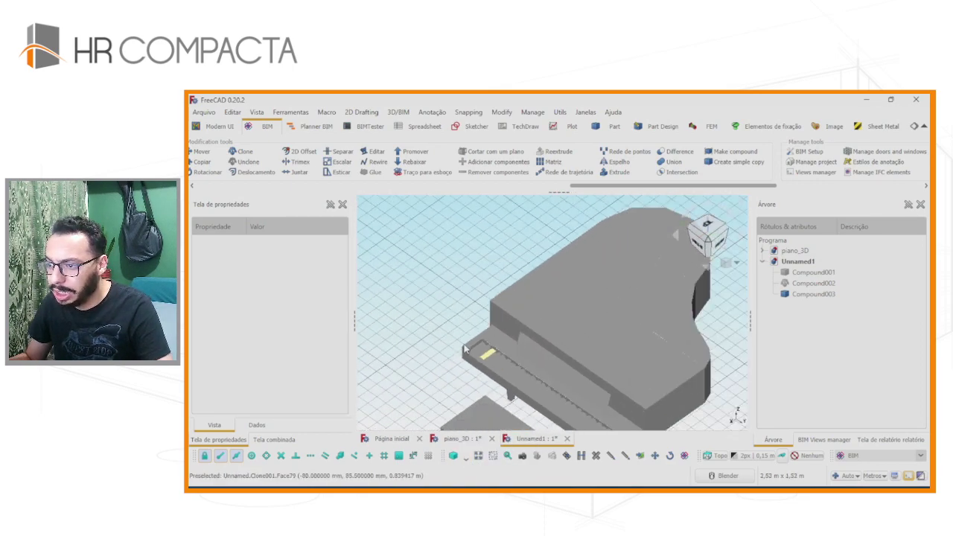
pyautogui.scroll(-3, 465, 348)
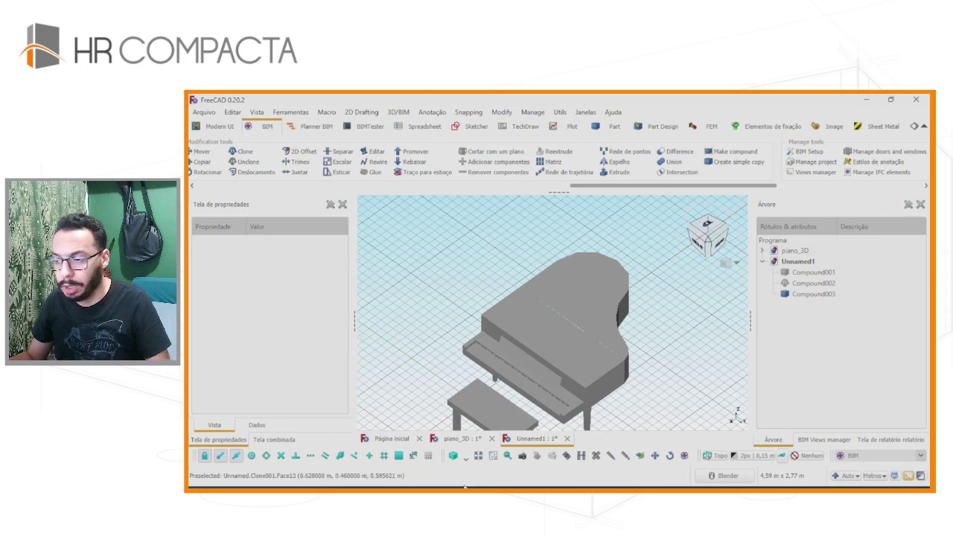
pyautogui.scroll(-3, 491, 413)
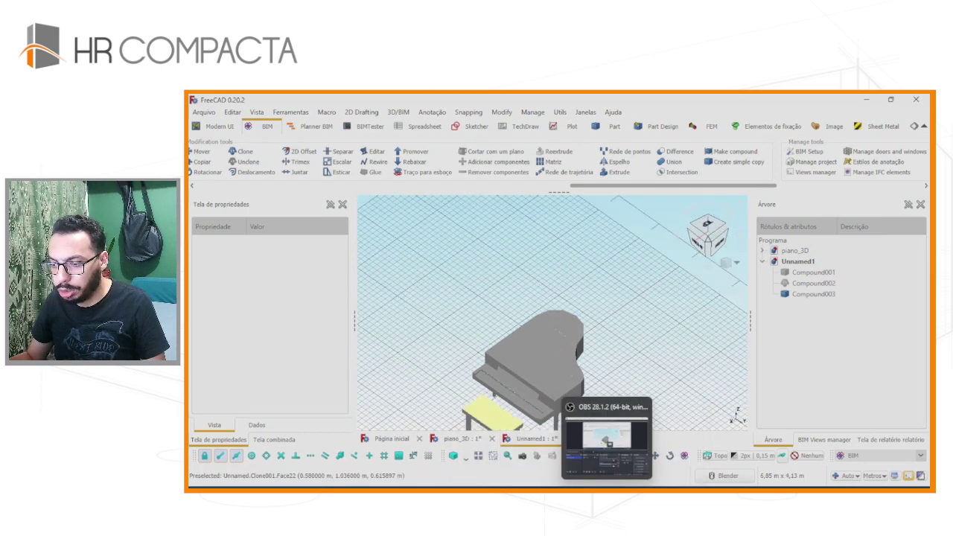
pyautogui.click(640, 443)
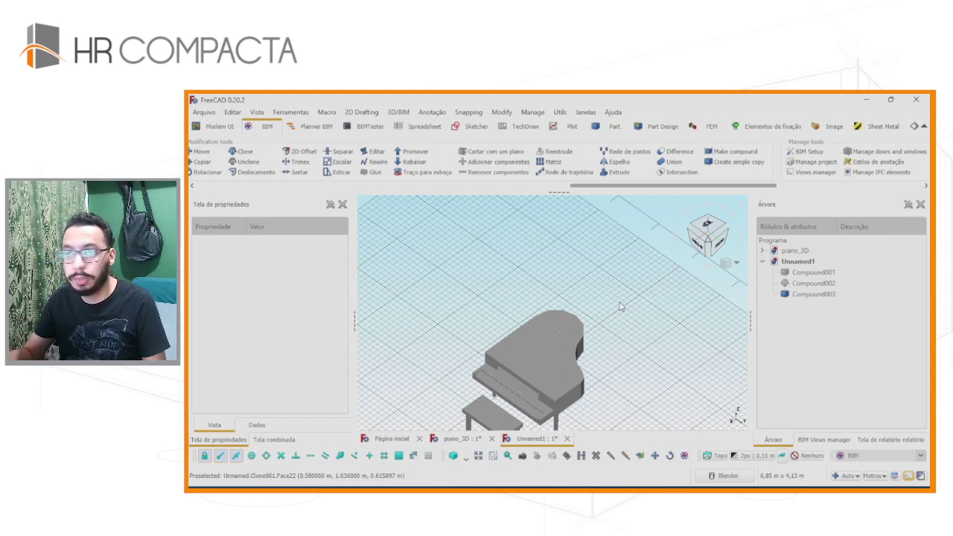
pyautogui.scroll(-4, 610, 349)
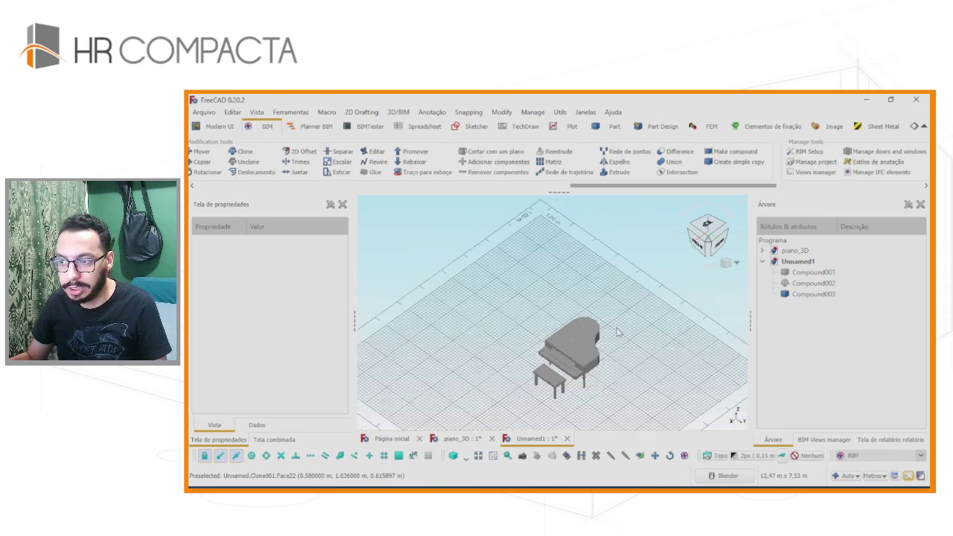